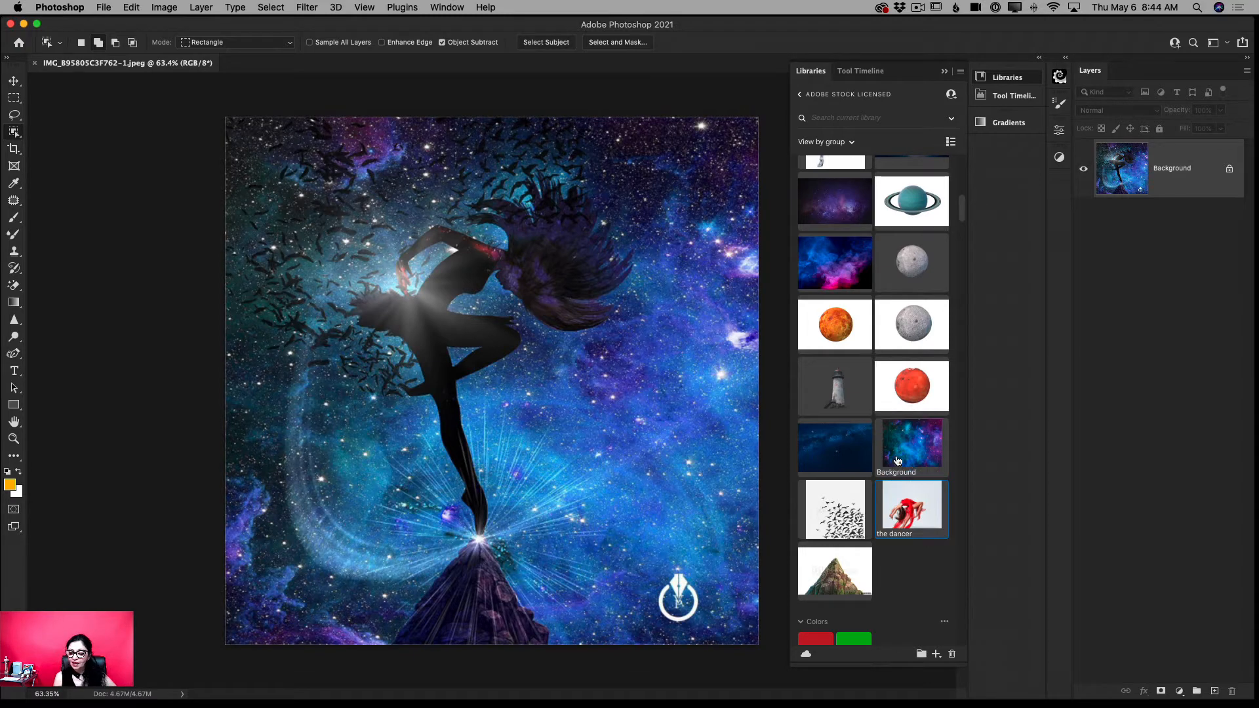
# - Open the blue and purple galaxy Background graphic from the library for editing as its own document
pyautogui.moveTo(901, 451)
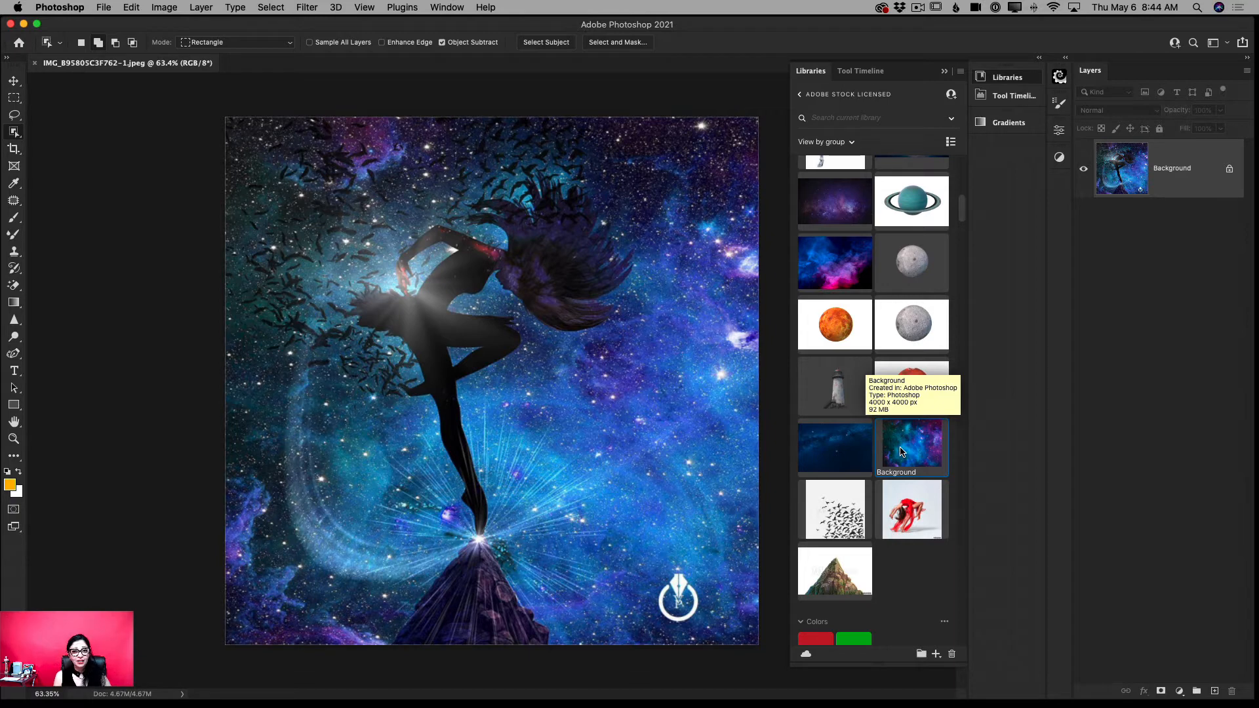
pyautogui.rightClick(901, 451)
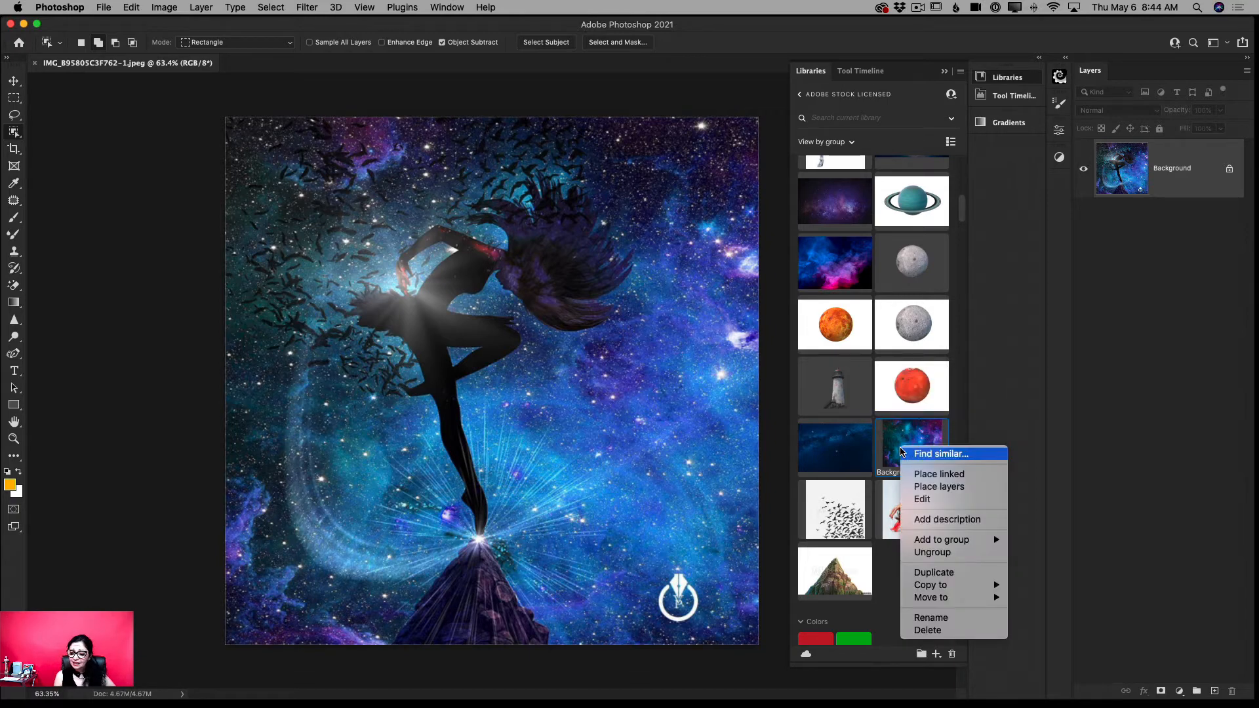
pyautogui.click(925, 500)
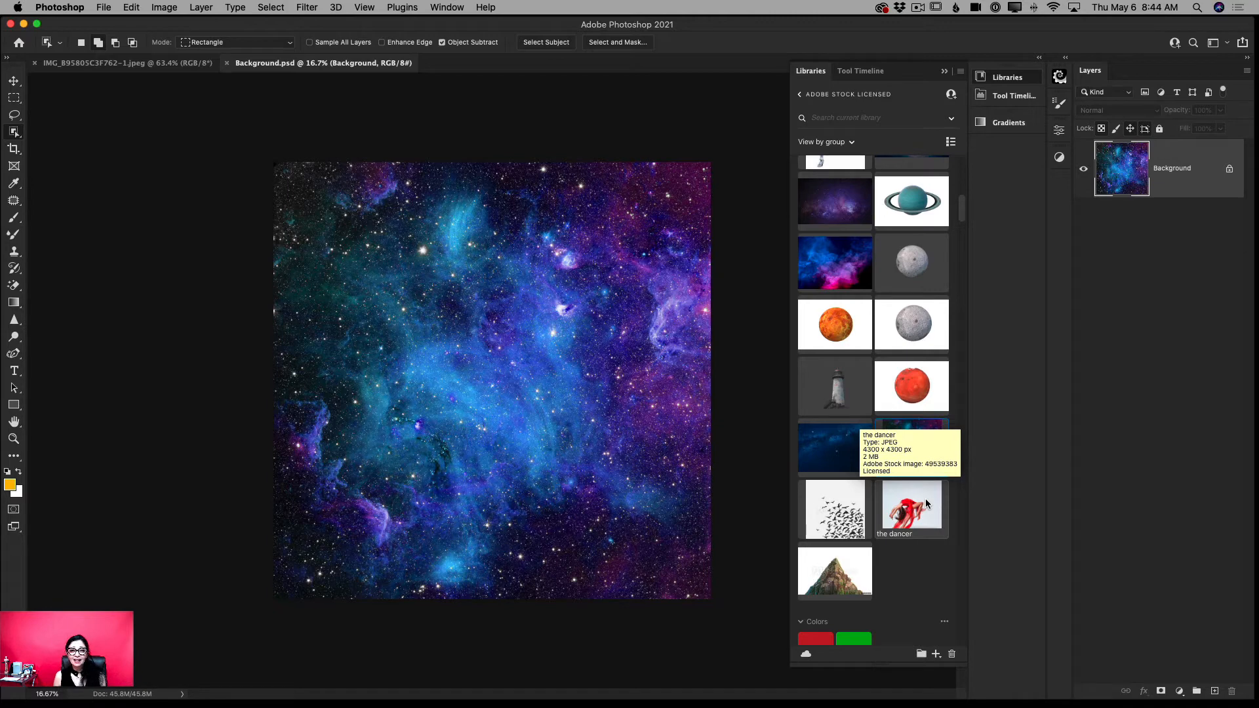
# - Place the rock of mountain graphic as layers and remove its white backdrop with the Magic Eraser at tolerance 32
pyautogui.rightClick(832, 575)
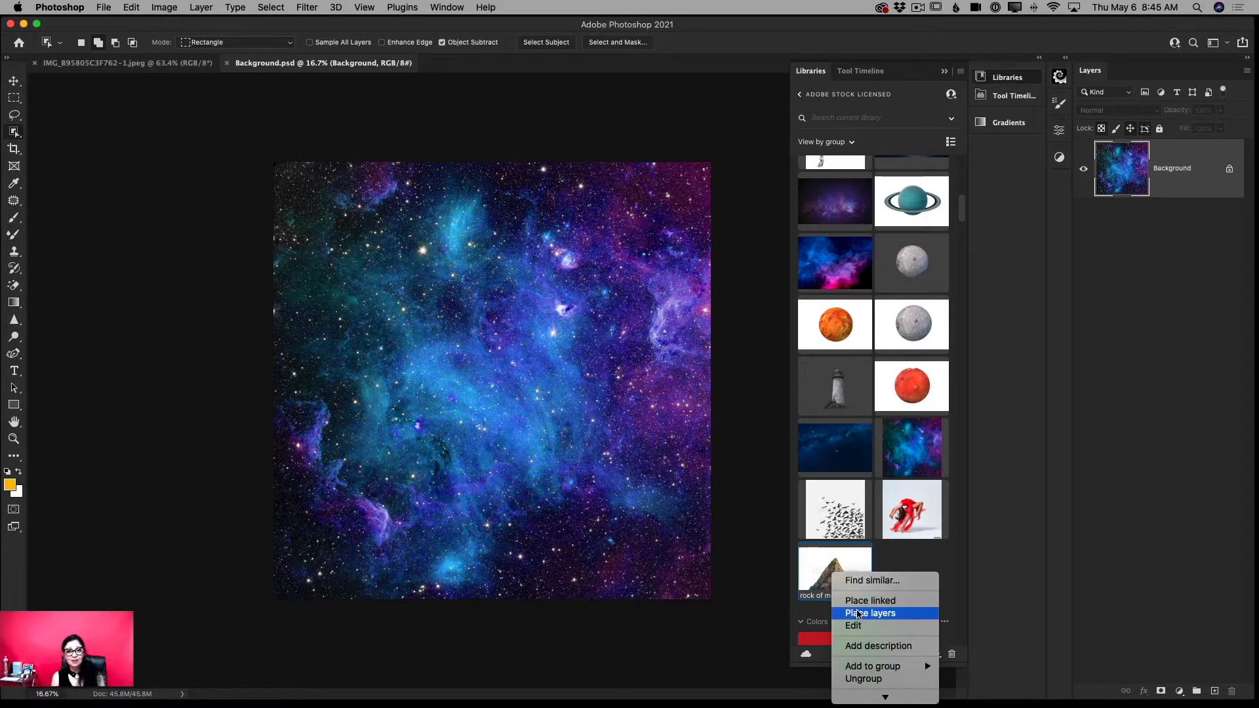
pyautogui.click(876, 614)
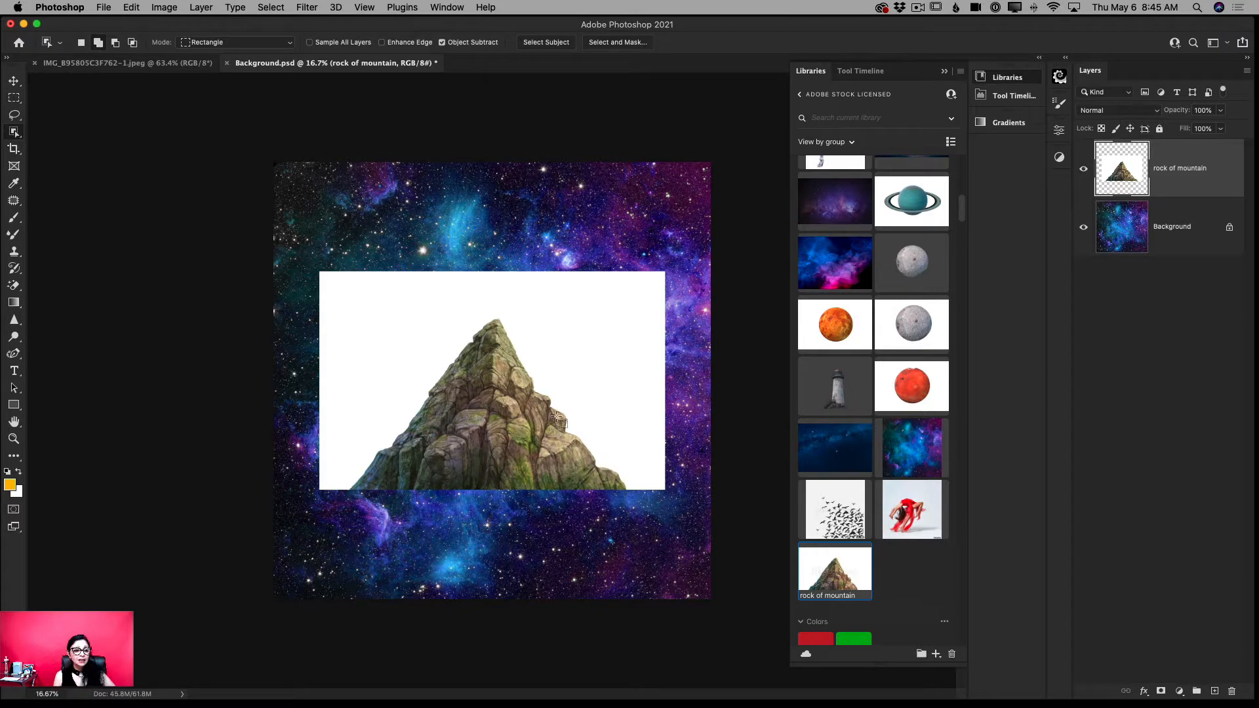
pyautogui.click(14, 81)
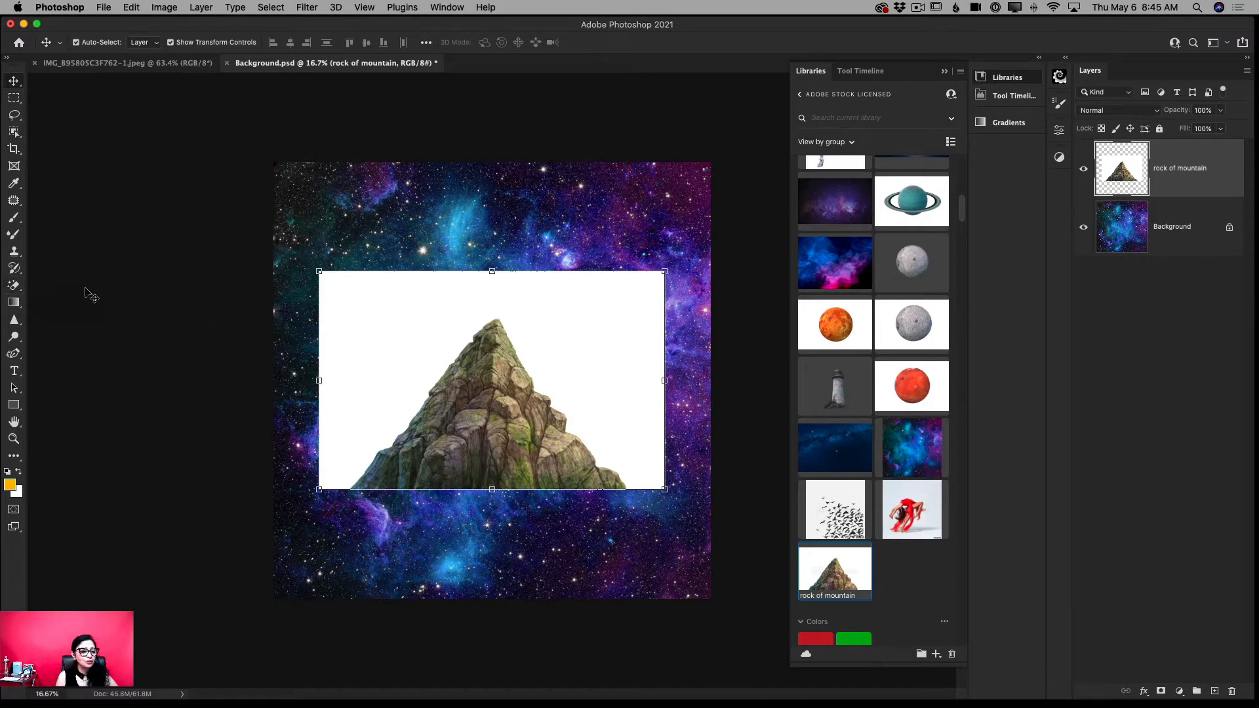
pyautogui.click(14, 286)
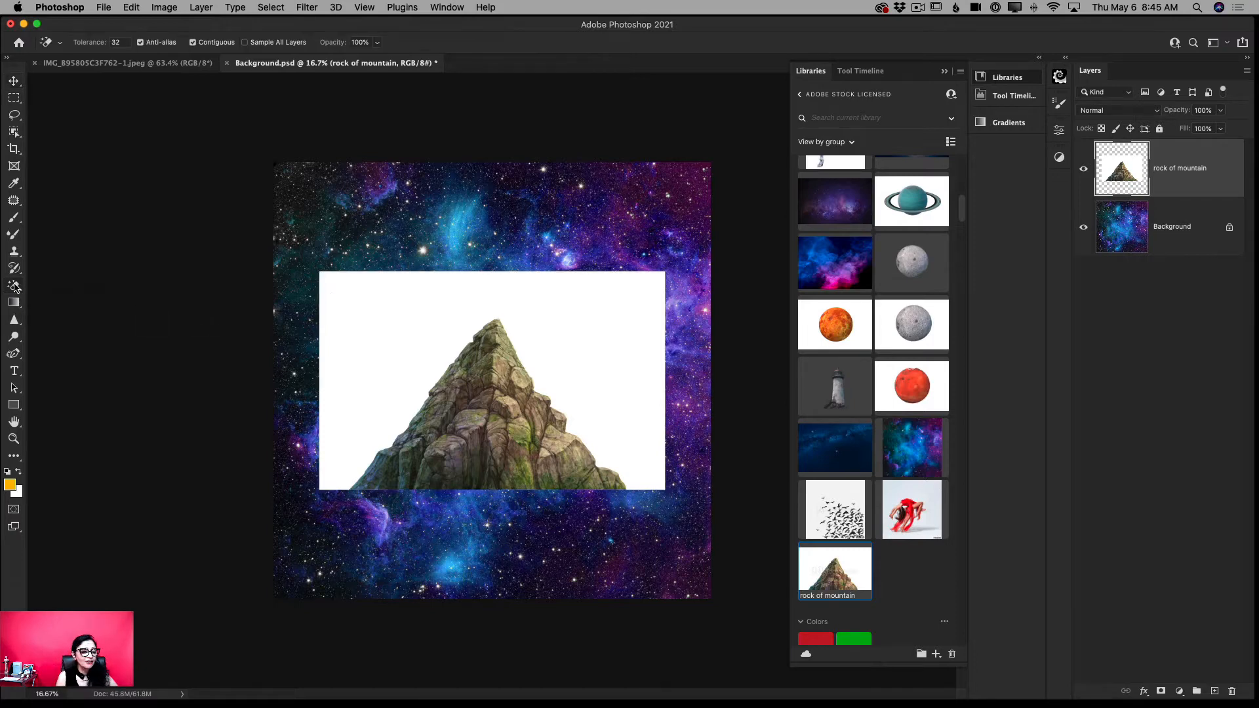
pyautogui.click(346, 316)
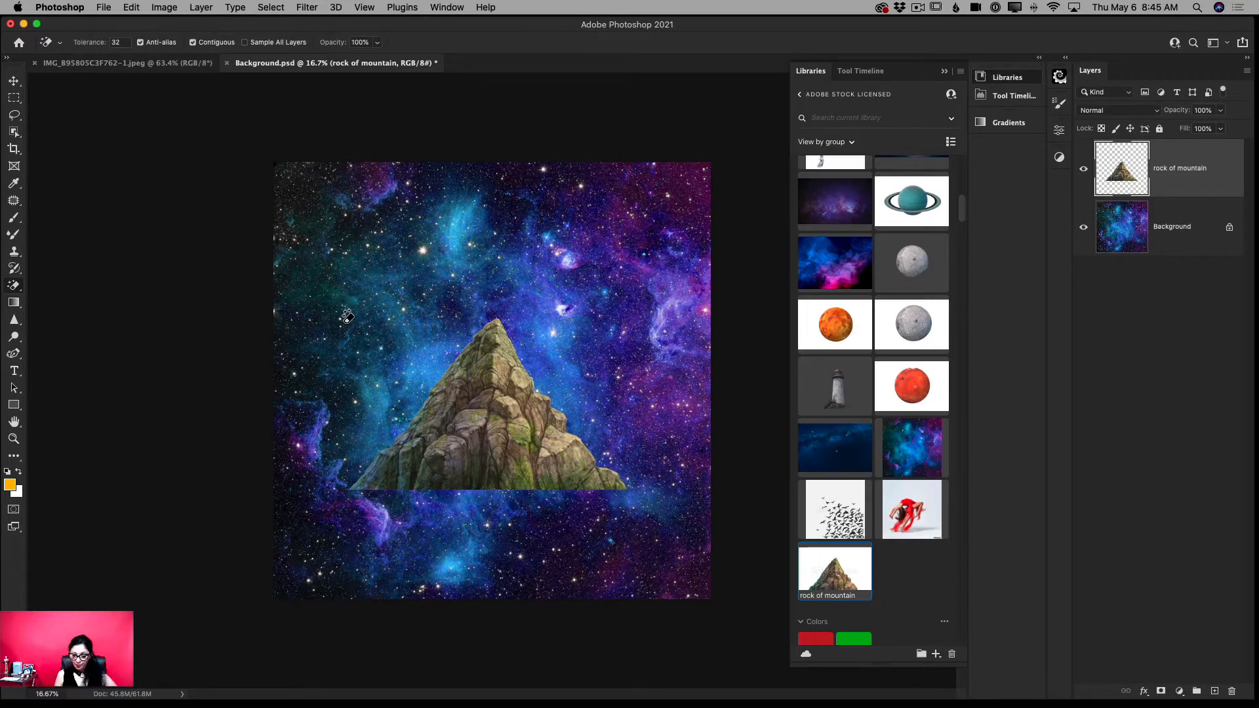
# - Narrow the mountain to about 69% width at full height and move it to the bottom centre of the canvas, partly past the lower edge
pyautogui.click(14, 83)
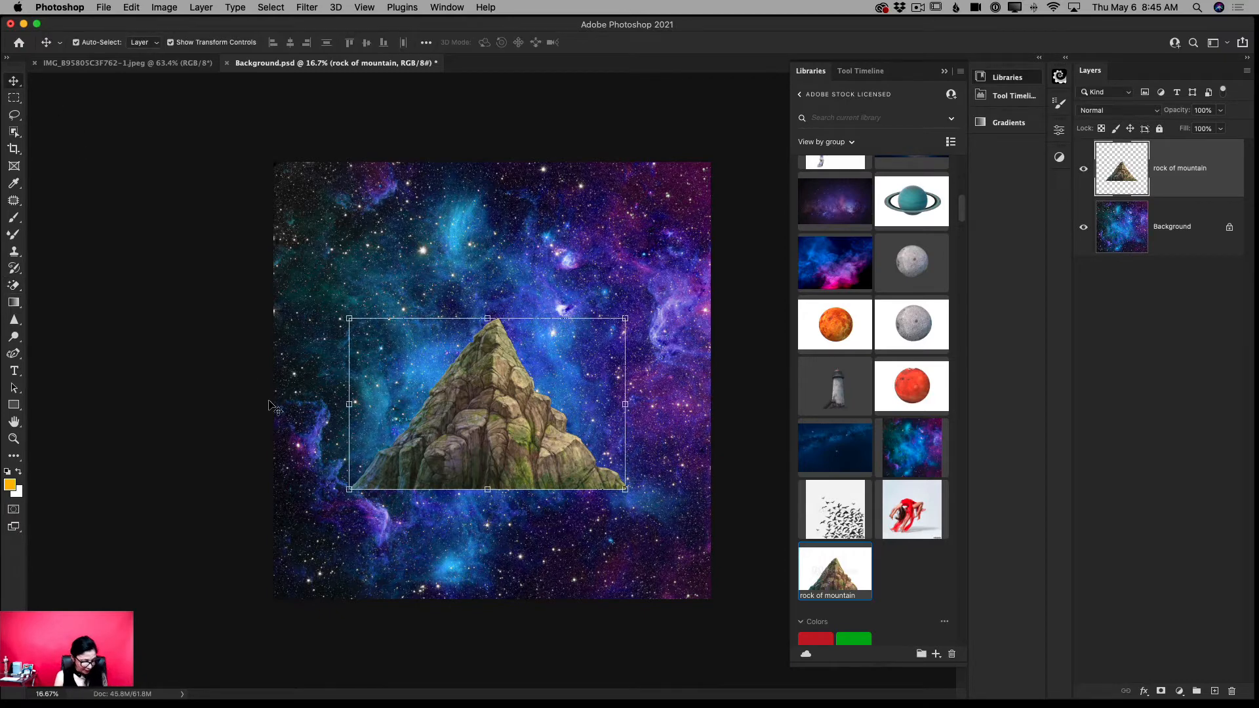
pyautogui.click(348, 406)
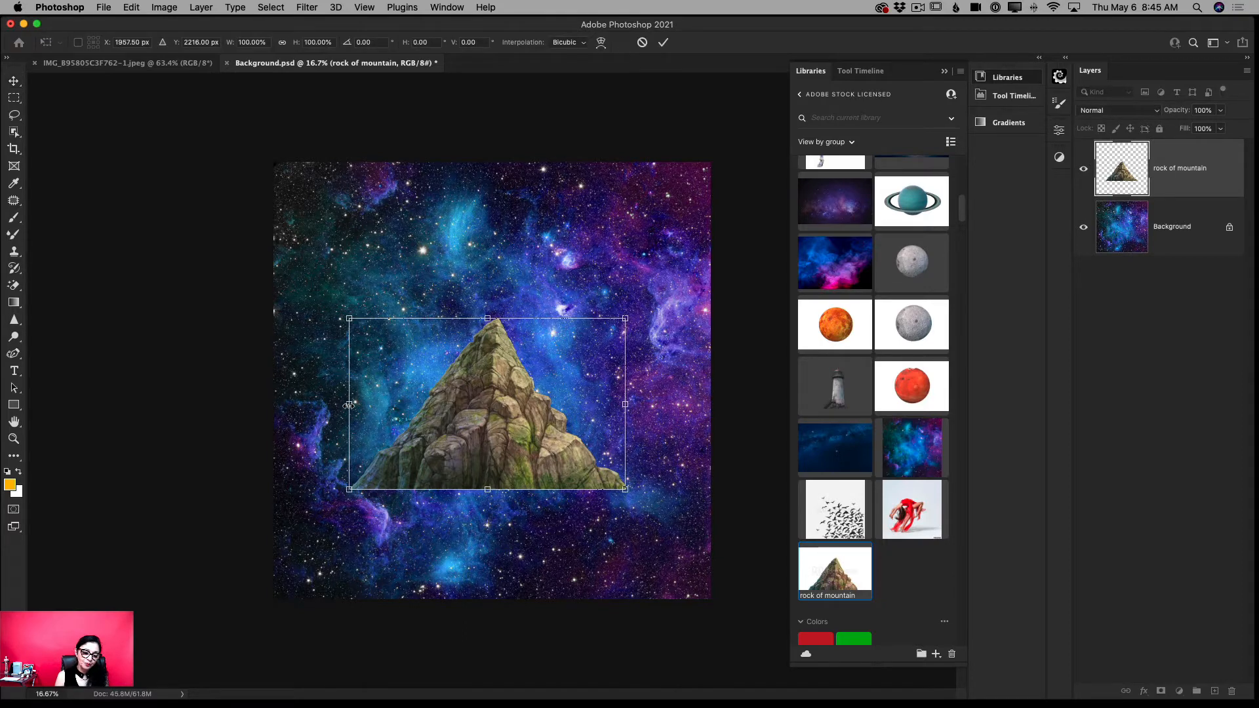
pyautogui.moveTo(348, 407); pyautogui.dragTo(434, 404)
pyautogui.moveTo(514, 409); pyautogui.dragTo(470, 560)
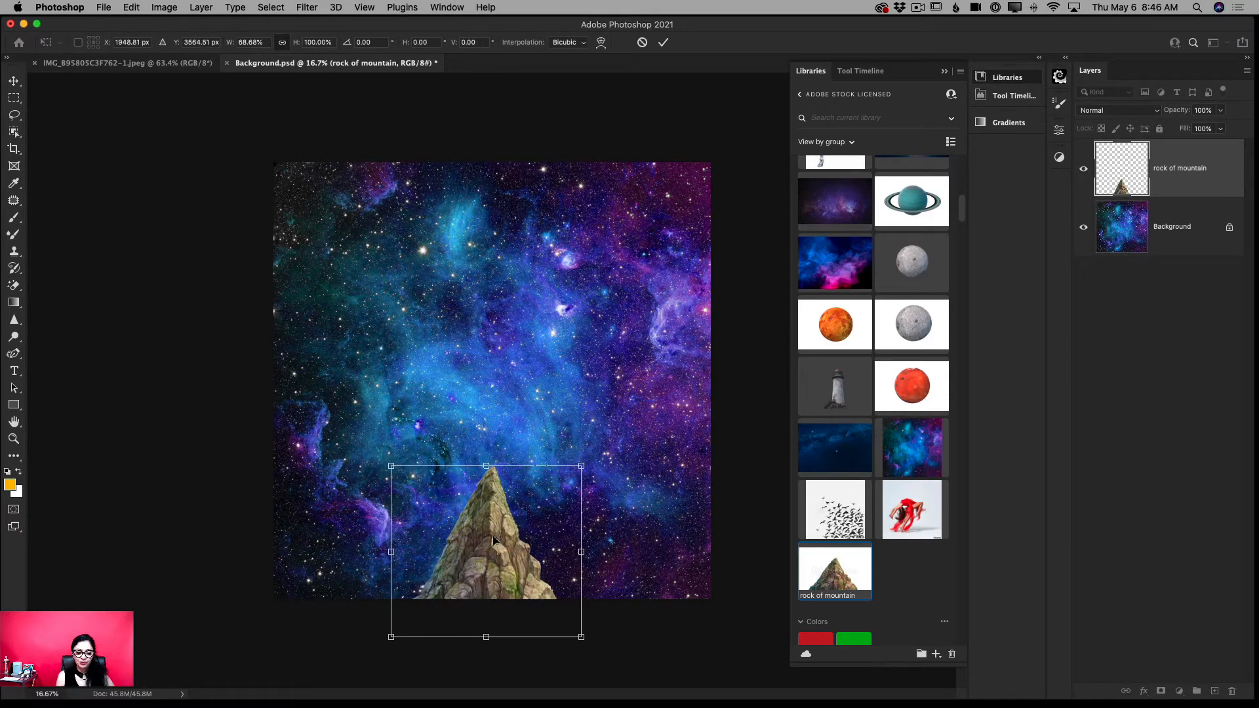
pyautogui.click(663, 42)
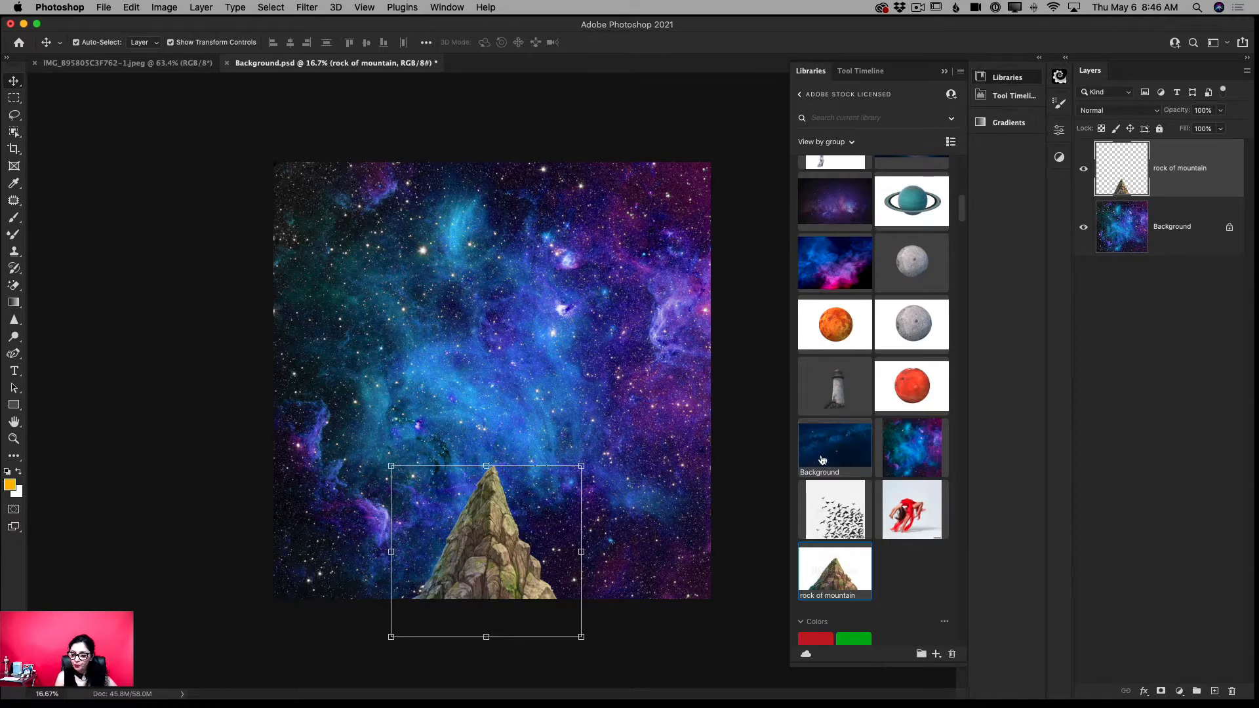
# - Place the dancer graphic from the library into the document as layers
pyautogui.scroll(1, 885, 488)
pyautogui.click(892, 516)
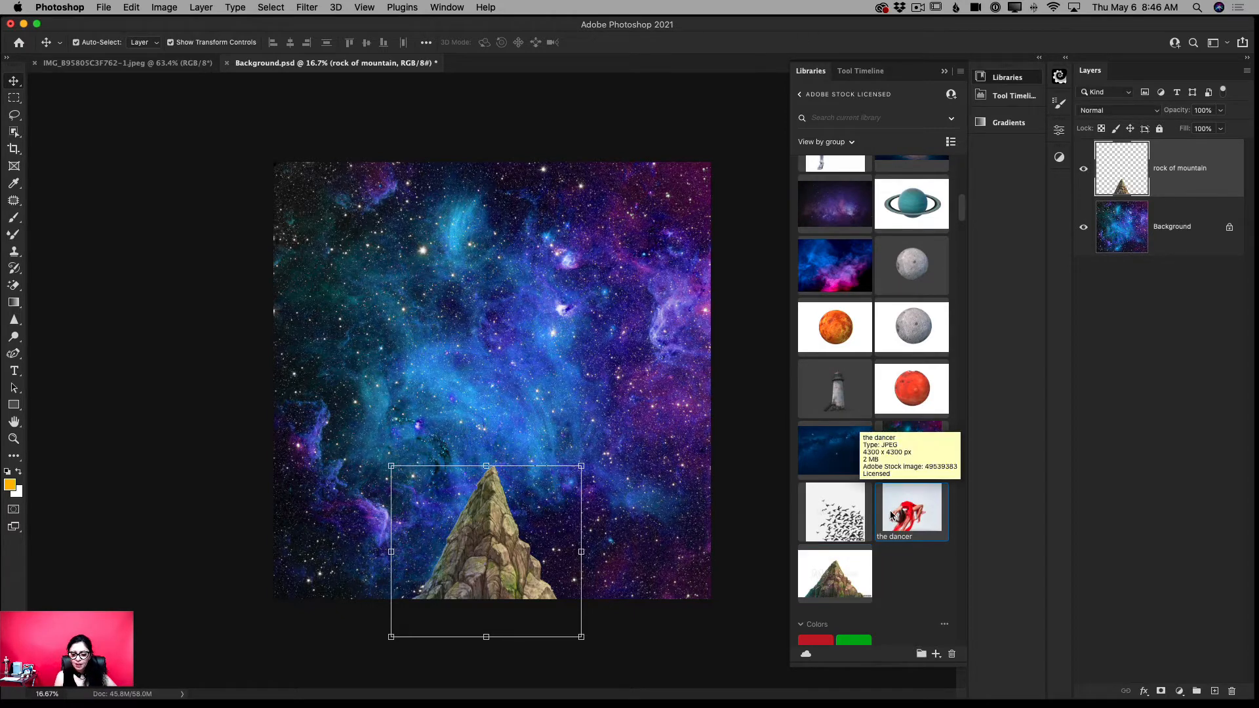
pyautogui.rightClick(891, 516)
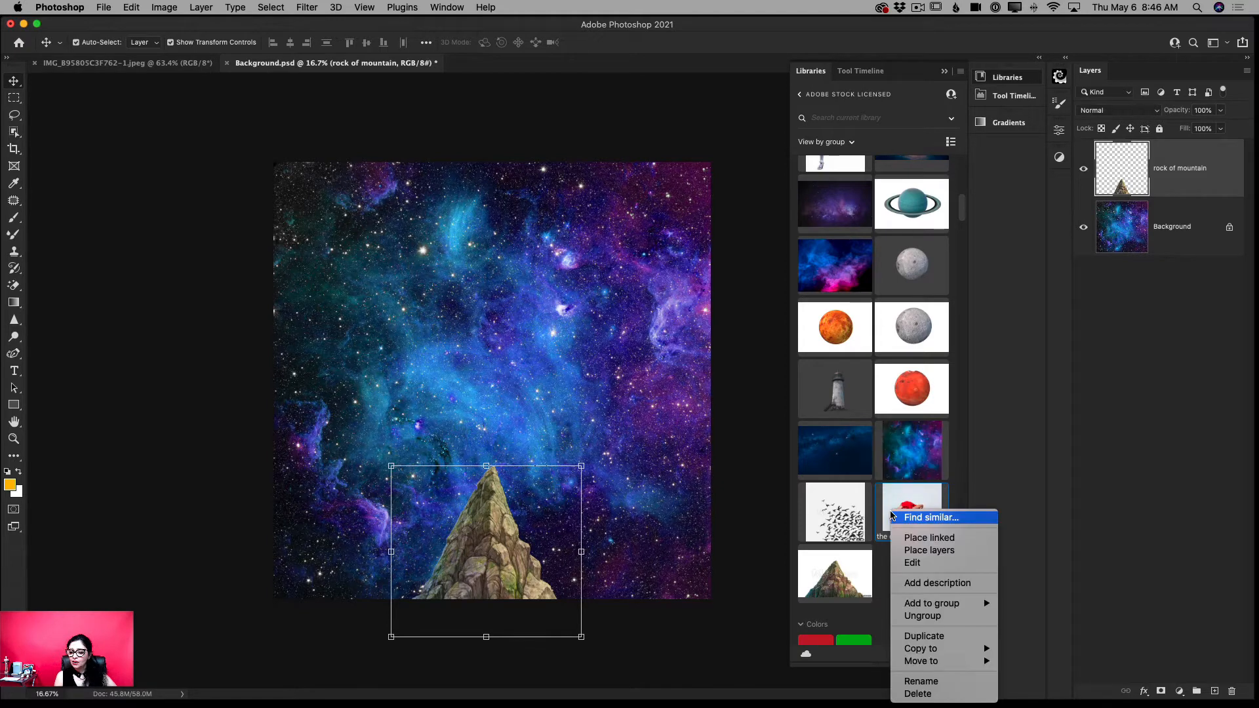
pyautogui.click(932, 550)
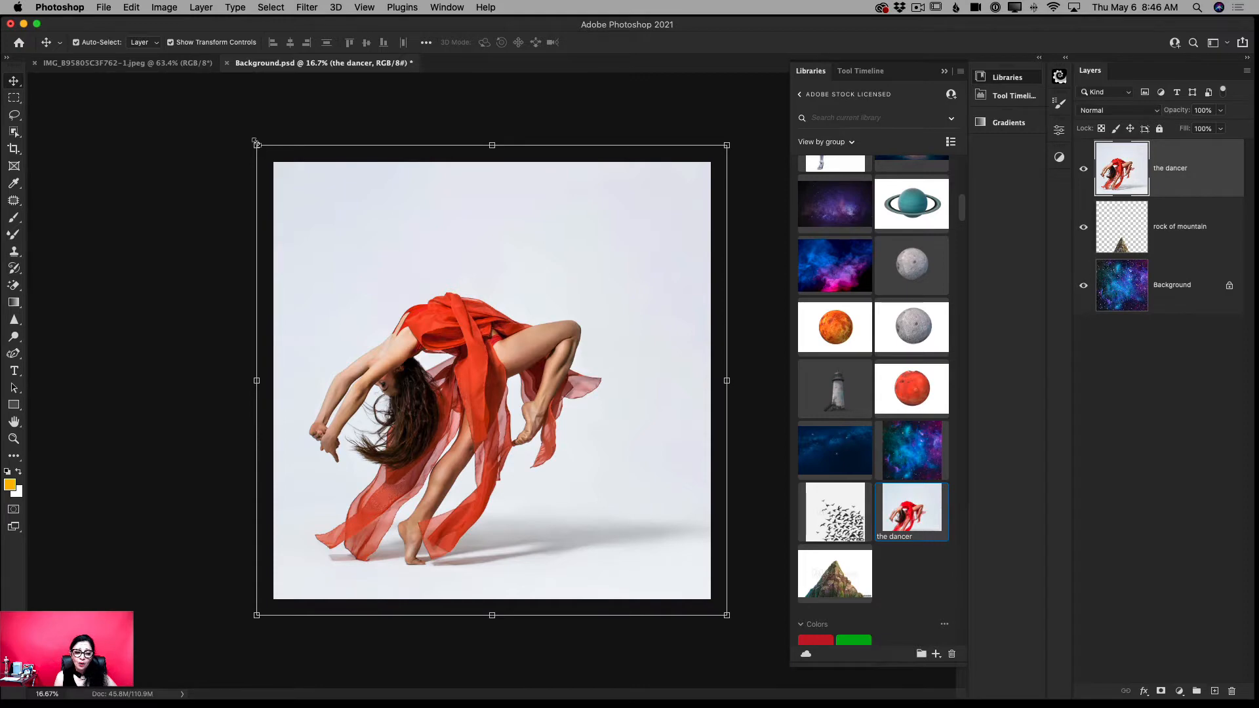
# - Scale the dancer layer down to about 80% and reposition it near the centre of the canvas
pyautogui.moveTo(256, 143); pyautogui.dragTo(352, 241)
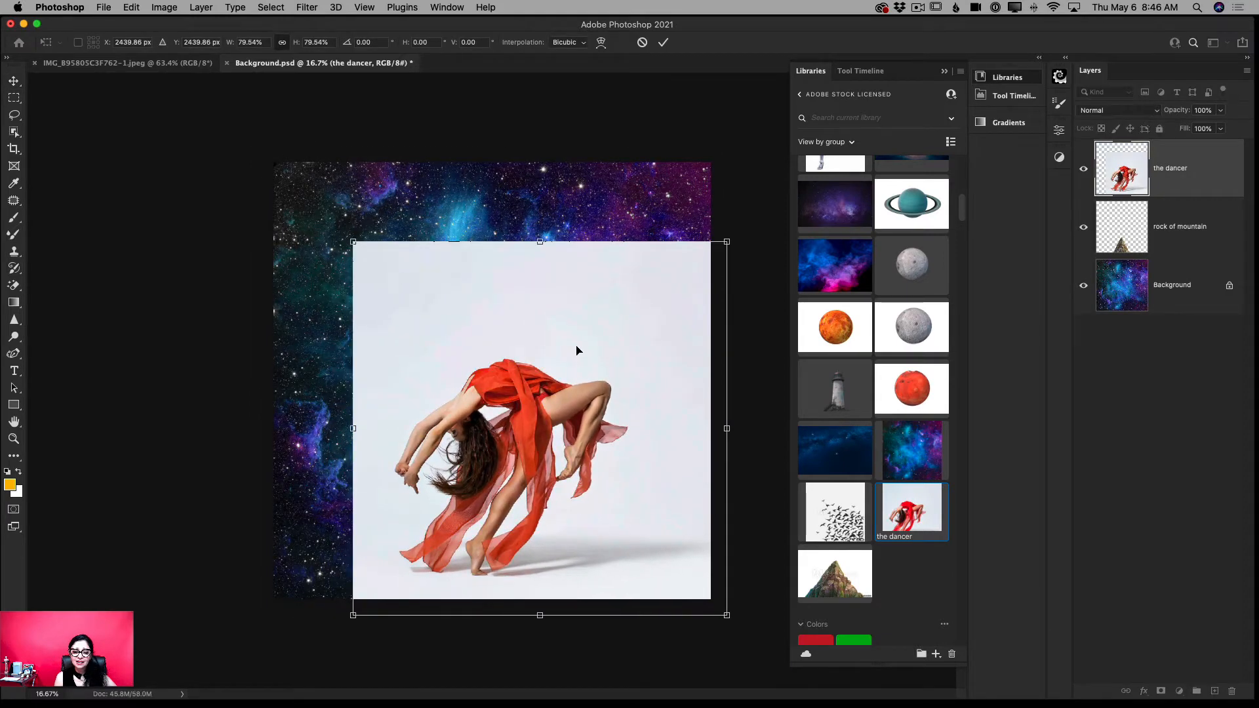
pyautogui.moveTo(576, 349); pyautogui.dragTo(538, 293)
pyautogui.click(663, 42)
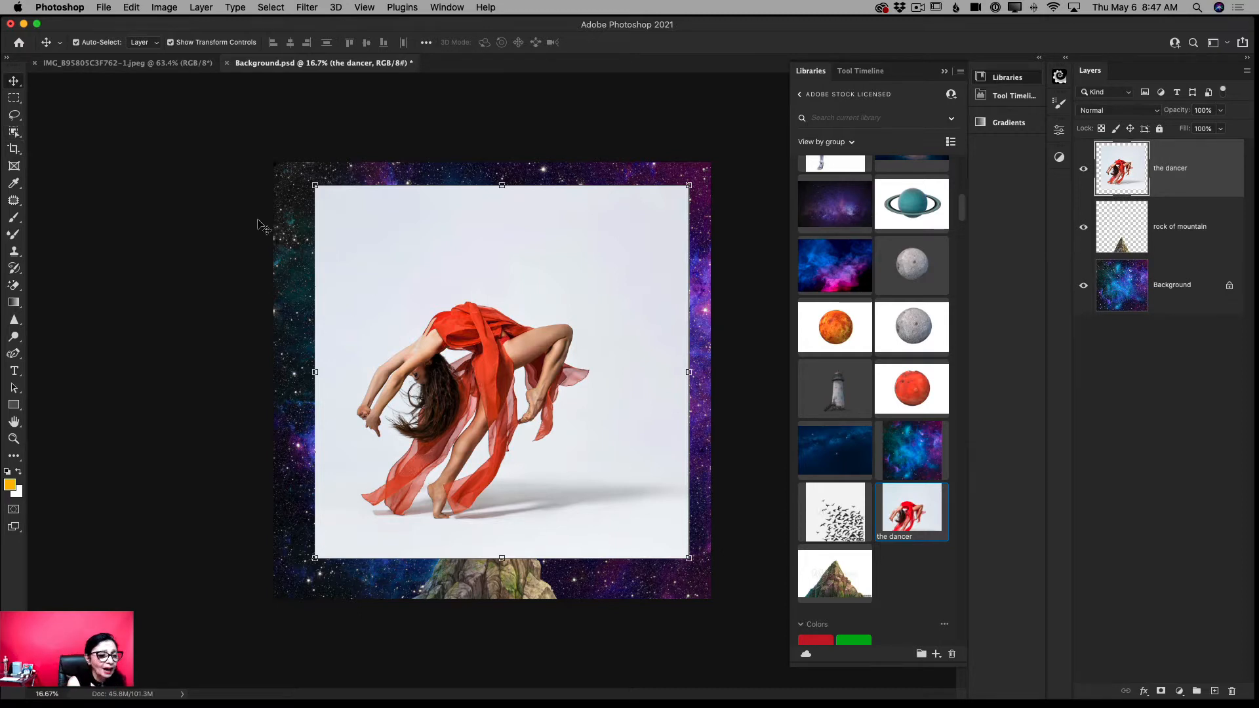
# - Select the dancer with the Object Selection tool by enclosing her whole figure in a rectangle
pyautogui.click(14, 132)
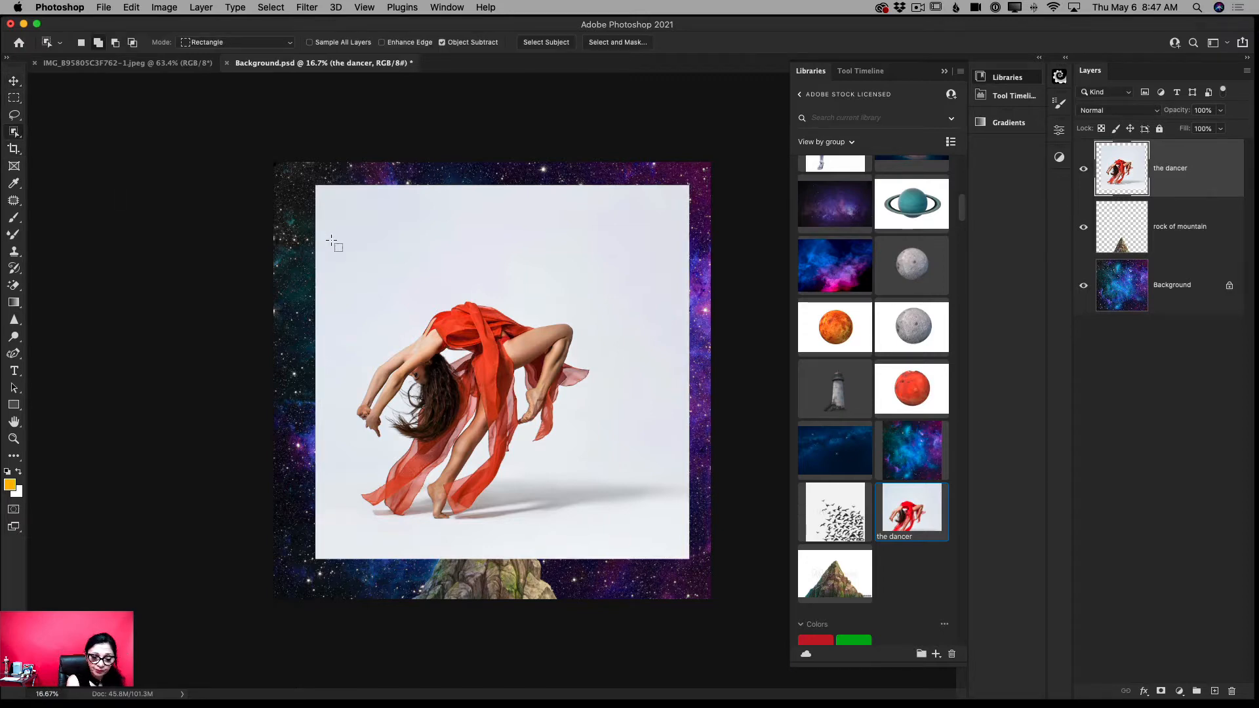
pyautogui.moveTo(331, 237); pyautogui.dragTo(604, 531)
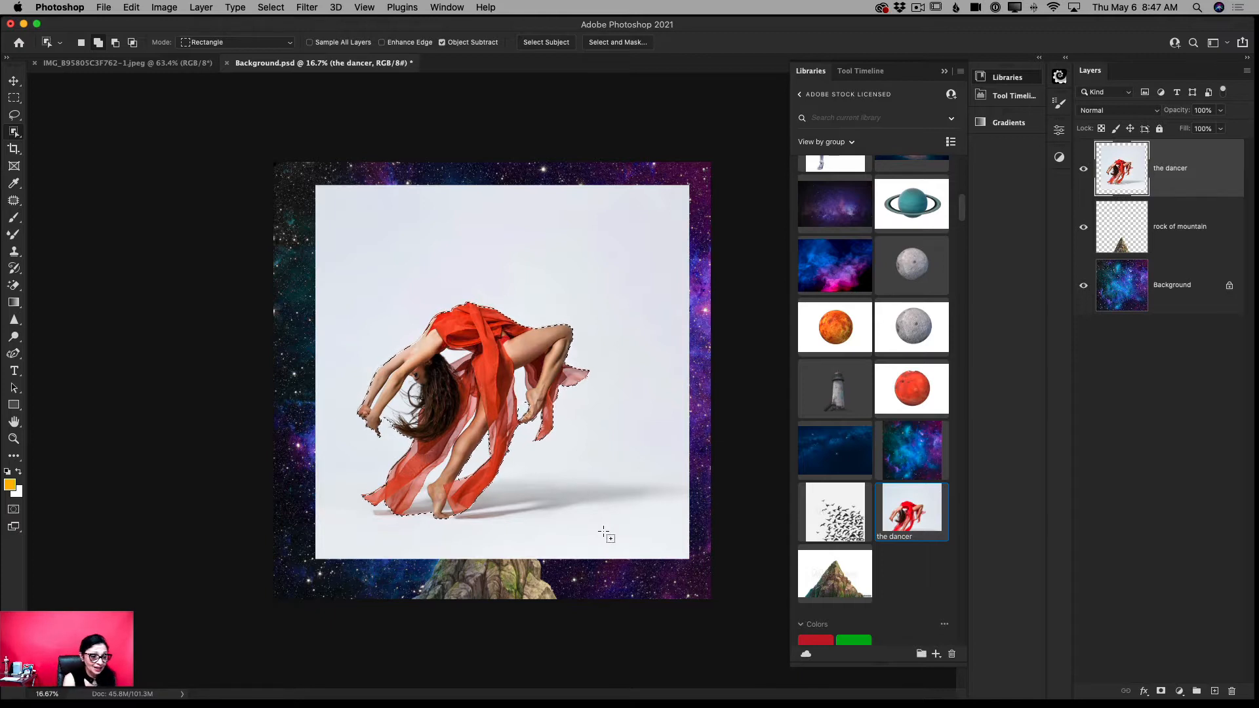
# - Subtract the backdrop gap between the red dress and the dancer's raised bent leg from the selection
pyautogui.press('z')
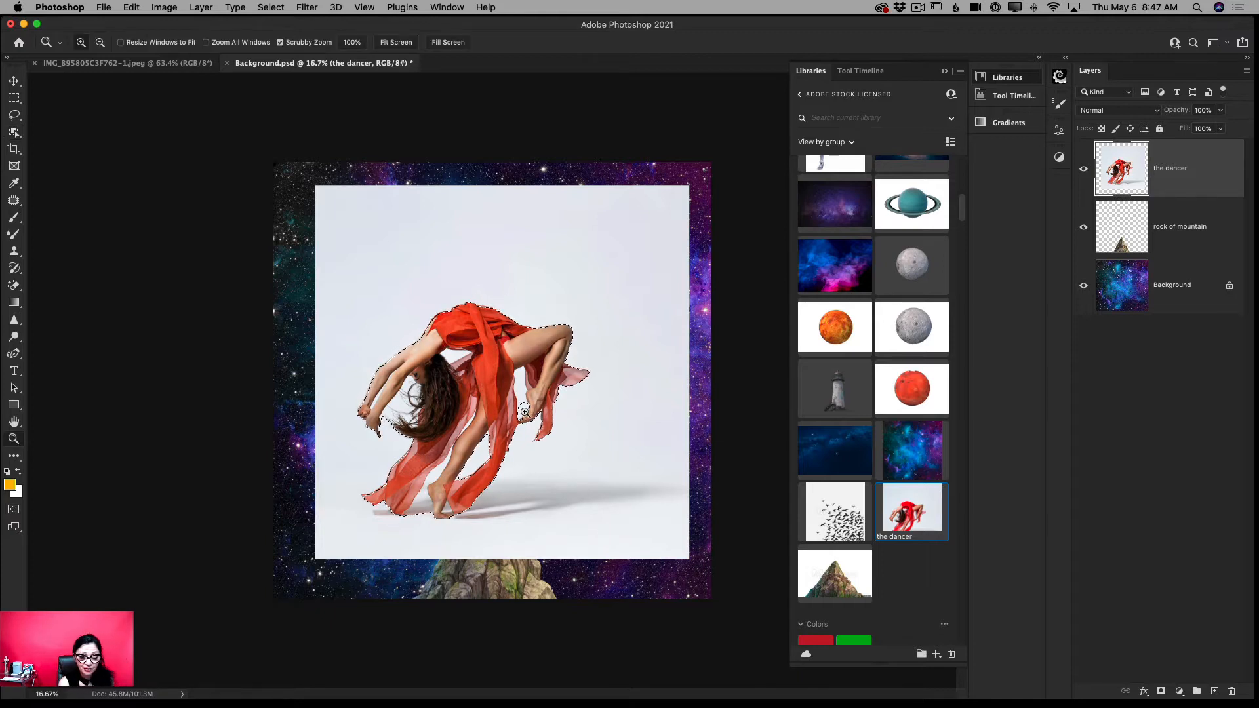
pyautogui.moveTo(530, 397); pyautogui.dragTo(571, 432)
pyautogui.click(14, 133)
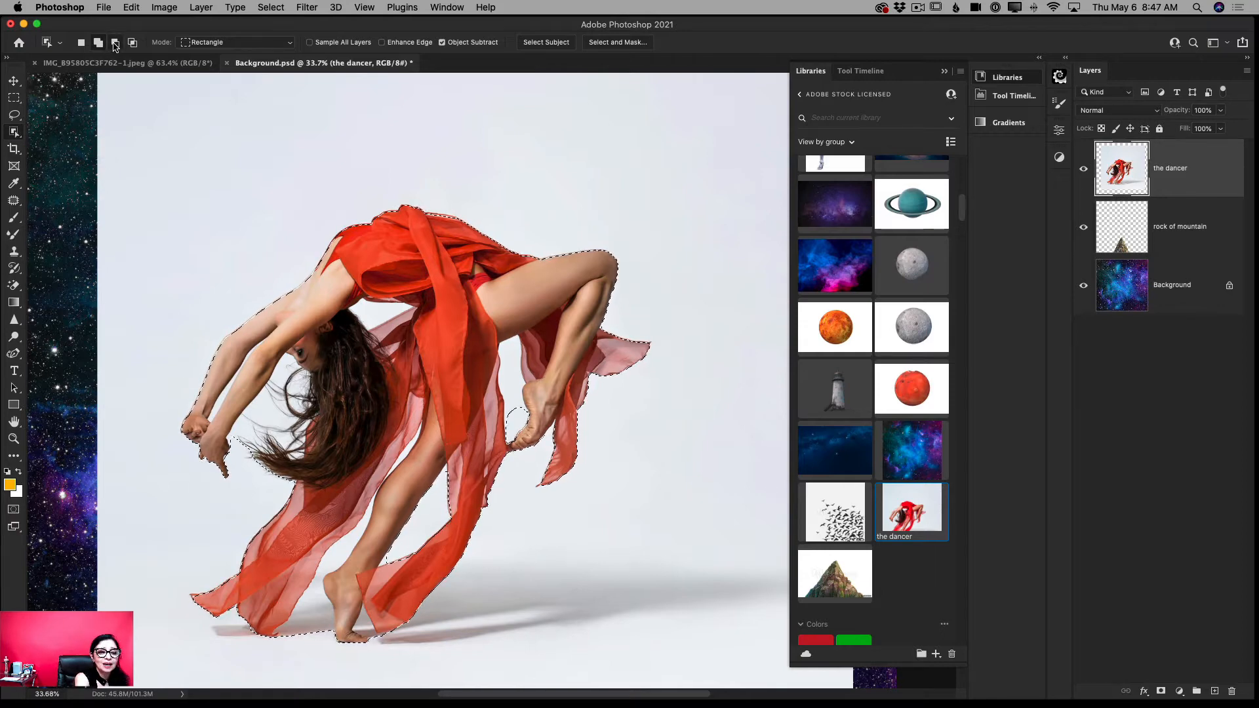
pyautogui.click(115, 42)
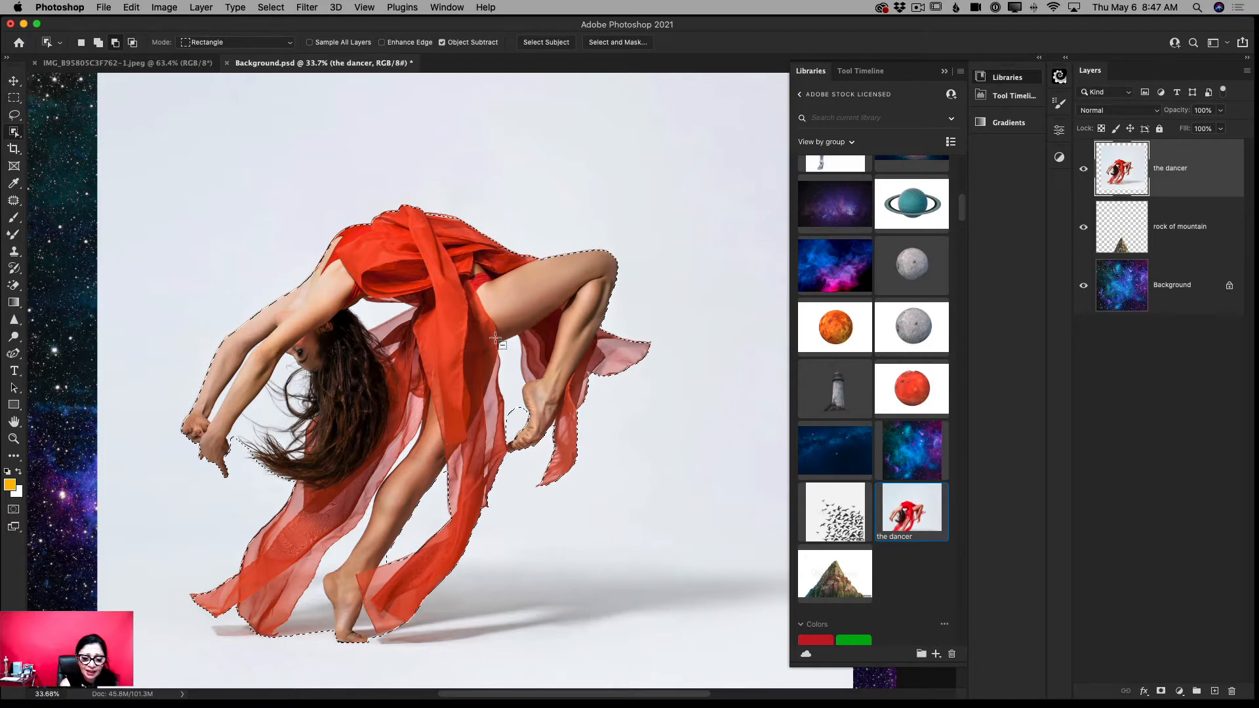
pyautogui.moveTo(495, 341); pyautogui.dragTo(497, 344)
pyautogui.moveTo(522, 400); pyautogui.dragTo(526, 420)
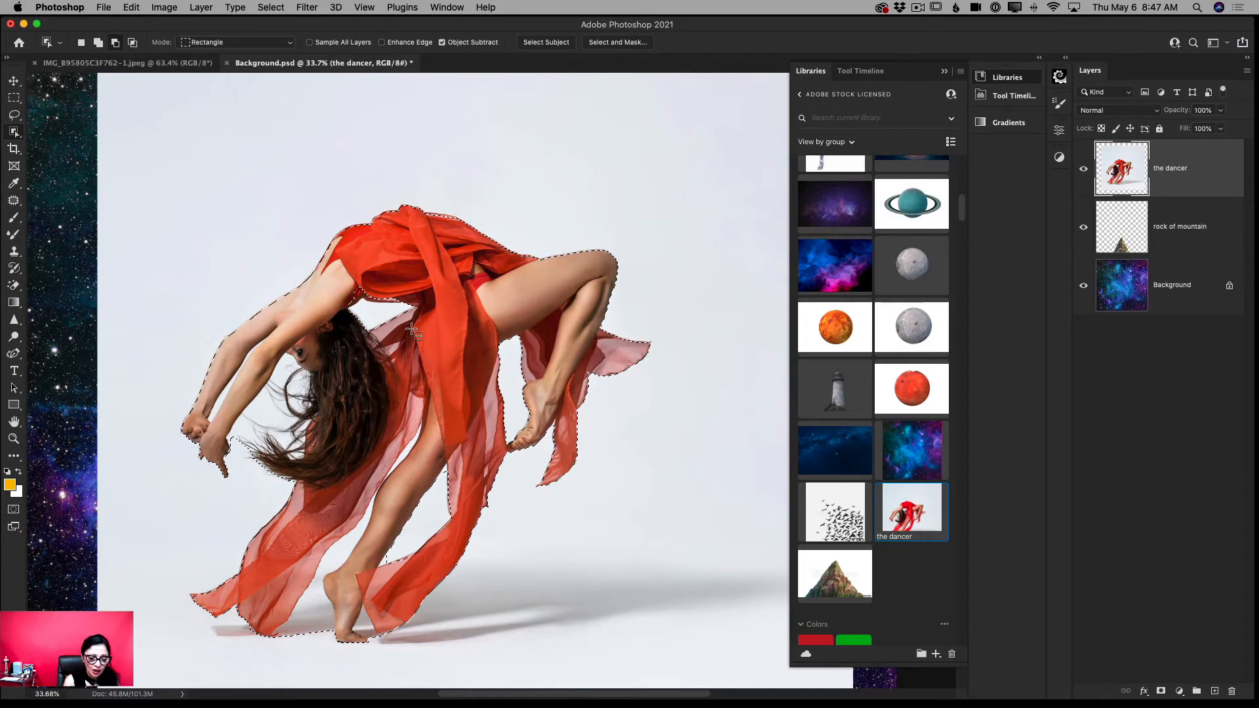
# - Subtract the backdrop areas around the dancer's standing foot and lower leg from the selection
pyautogui.moveTo(282, 583); pyautogui.dragTo(331, 655)
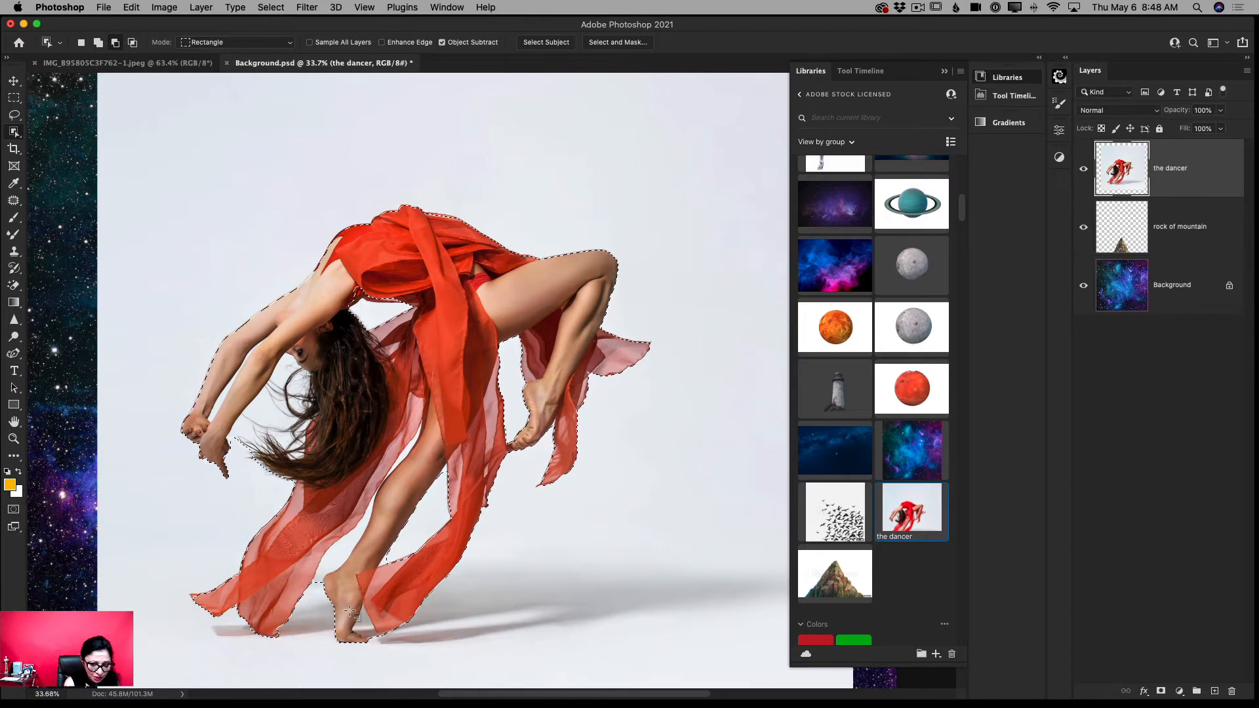
pyautogui.moveTo(380, 636); pyautogui.dragTo(381, 635)
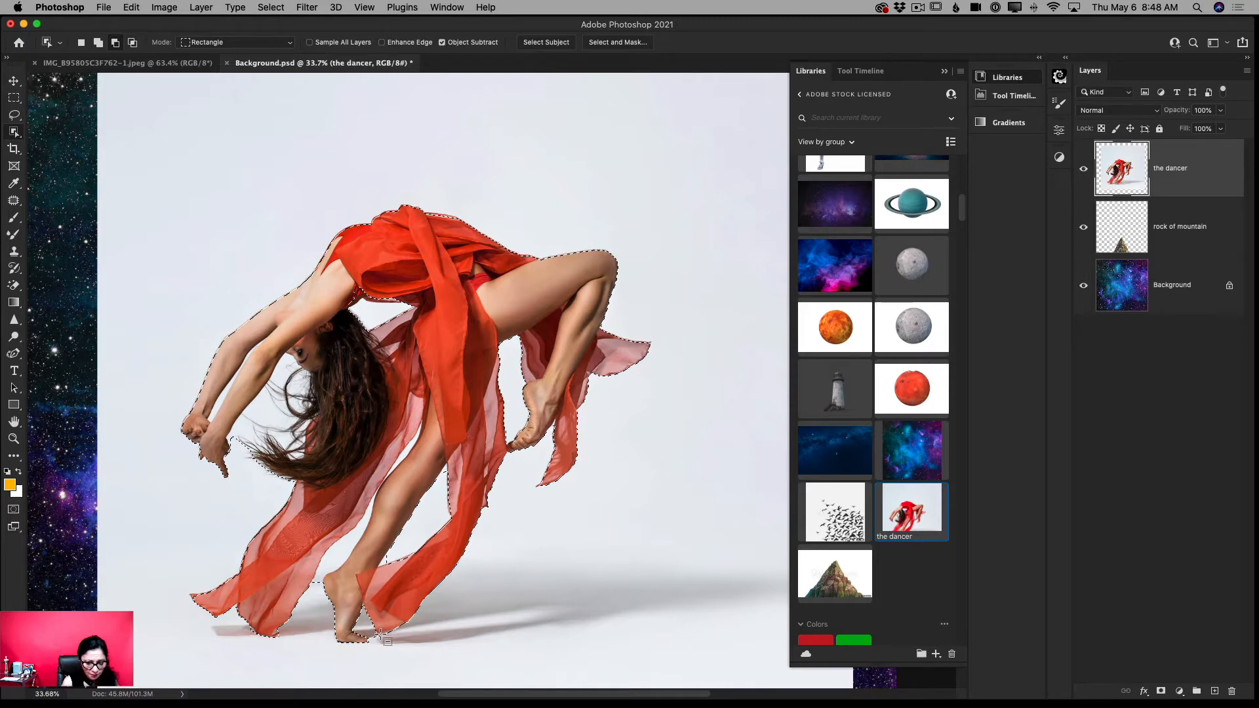
pyautogui.moveTo(318, 530); pyautogui.dragTo(356, 585)
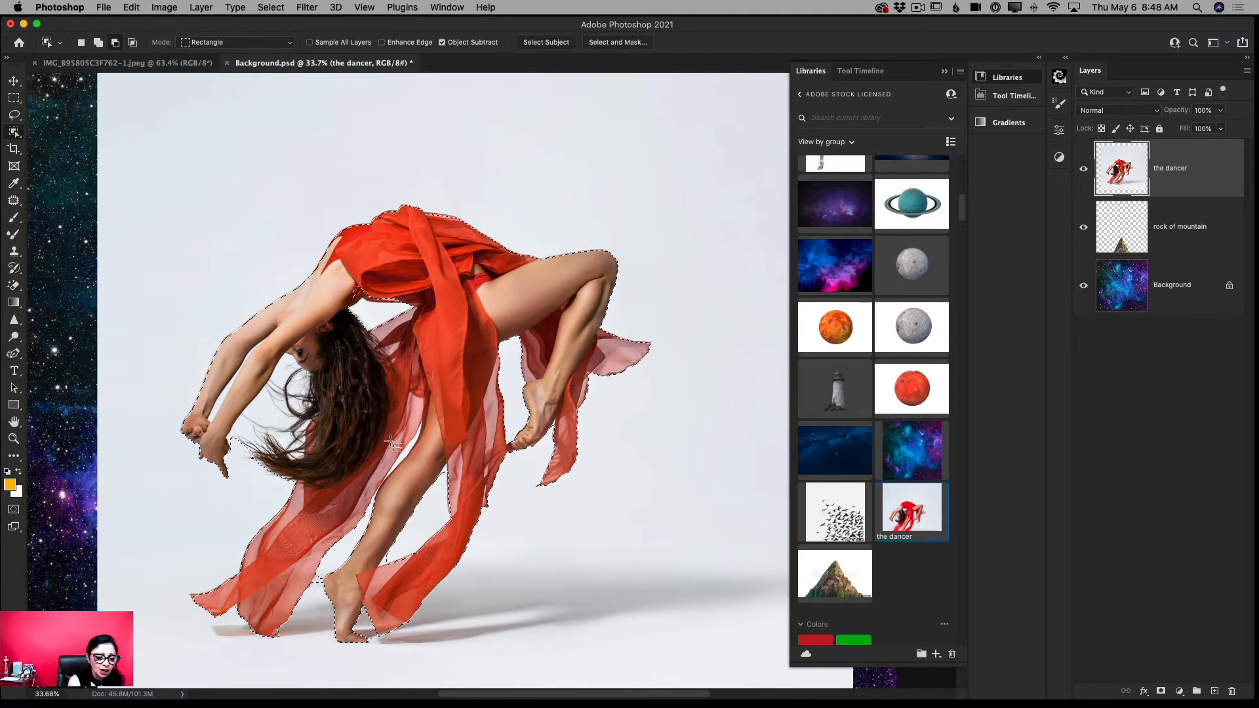
# - Subtract the backdrop between the dancer's two arms and between her arms and hair from the selection
pyautogui.moveTo(208, 395); pyautogui.dragTo(231, 436)
pyautogui.moveTo(220, 375); pyautogui.dragTo(252, 405)
pyautogui.moveTo(235, 360); pyautogui.dragTo(338, 467)
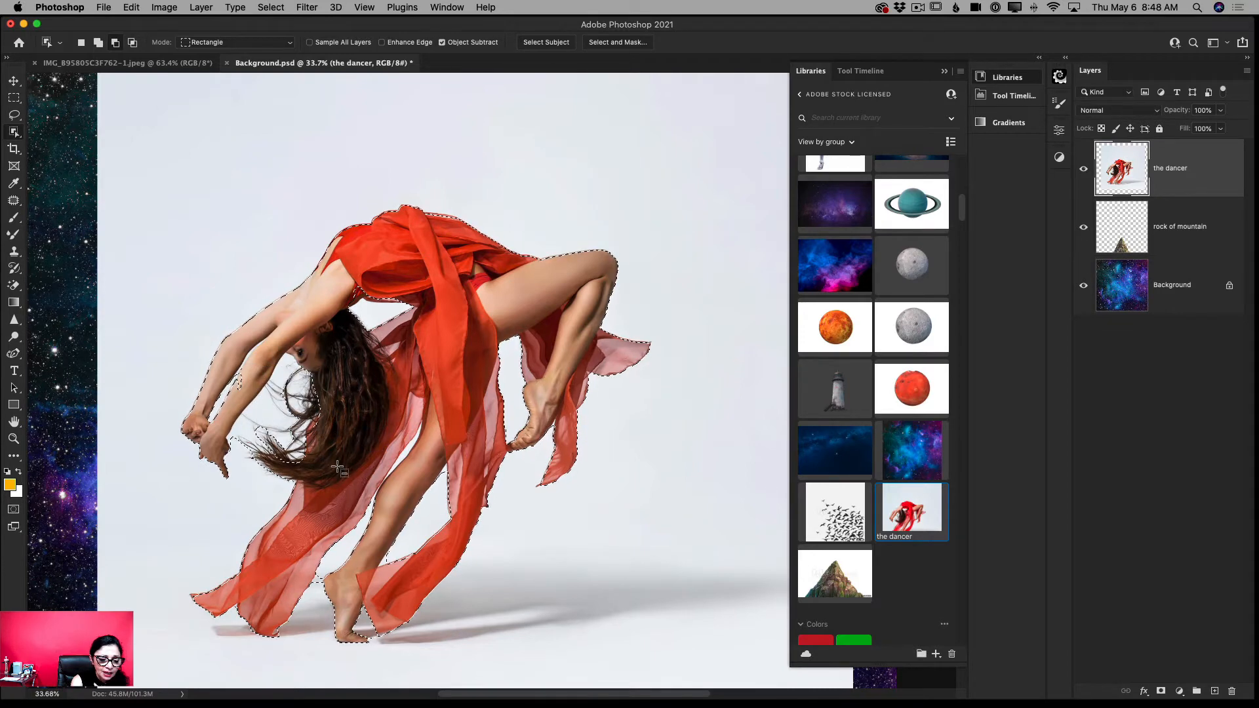
pyautogui.moveTo(269, 352); pyautogui.dragTo(282, 380)
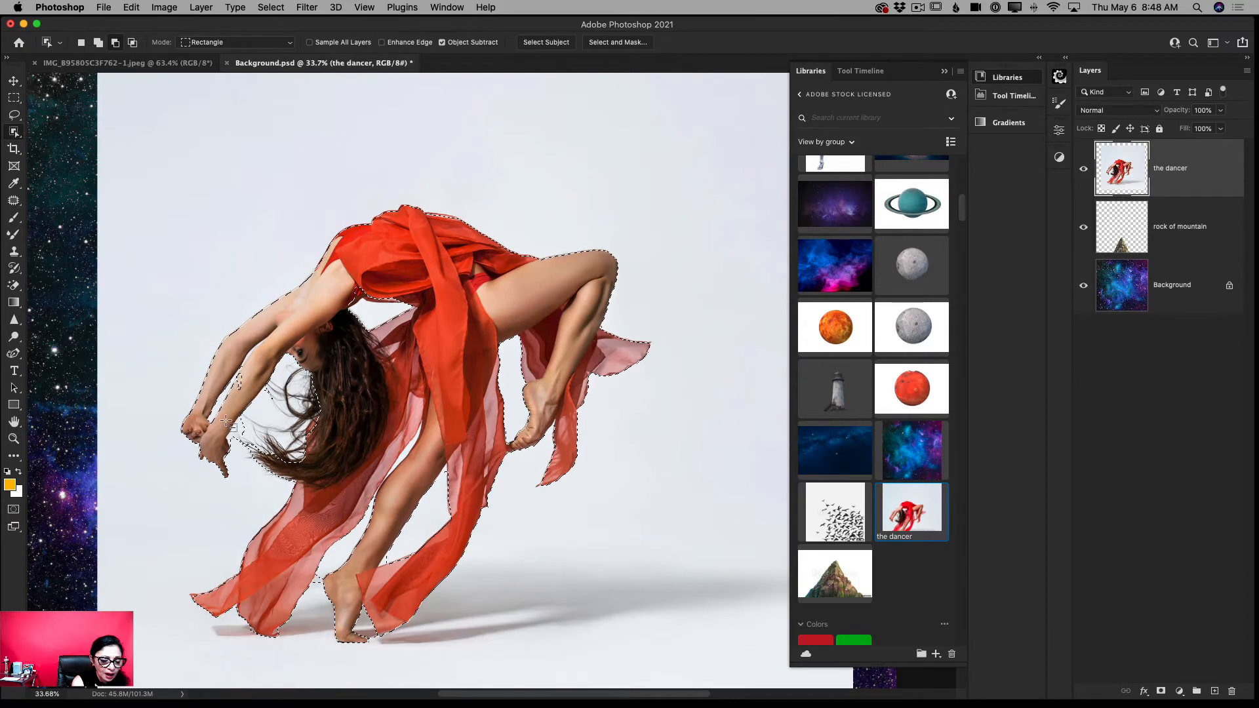
pyautogui.moveTo(265, 463); pyautogui.dragTo(267, 465)
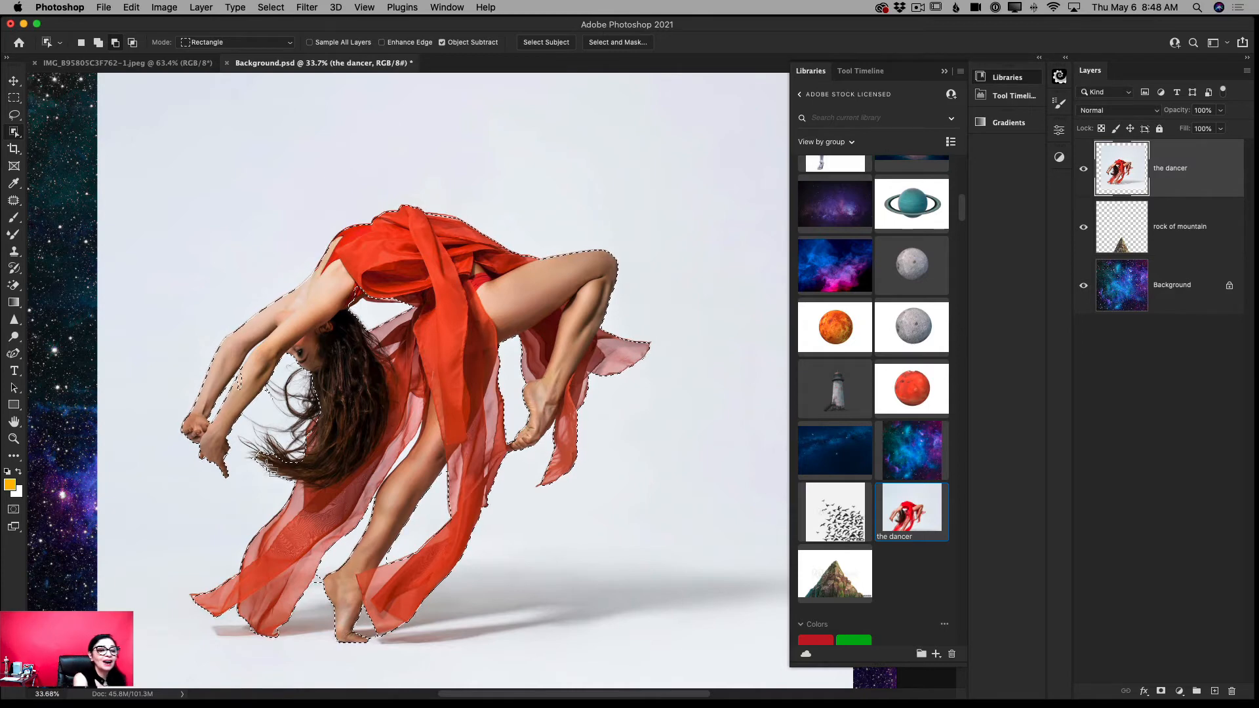
# - Add the missed parts of the dancer's forearm, loose hair and upper dress to the selection
pyautogui.click(98, 43)
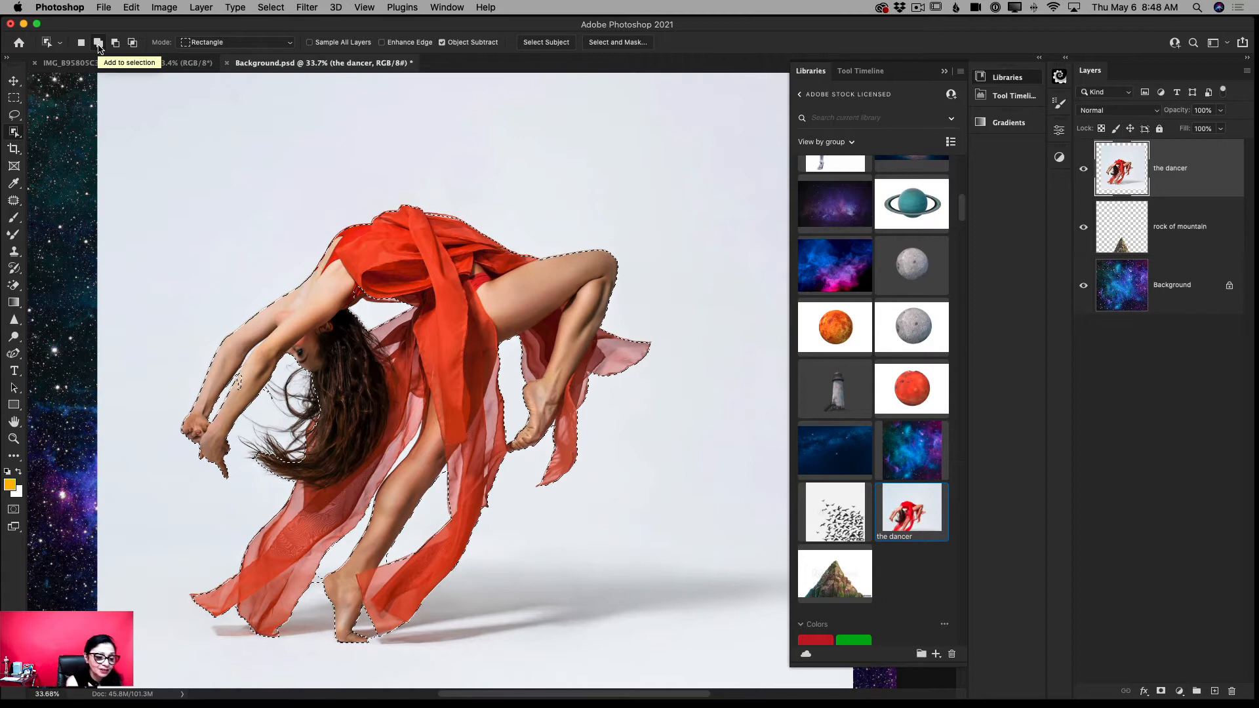
pyautogui.moveTo(238, 375); pyautogui.dragTo(242, 410)
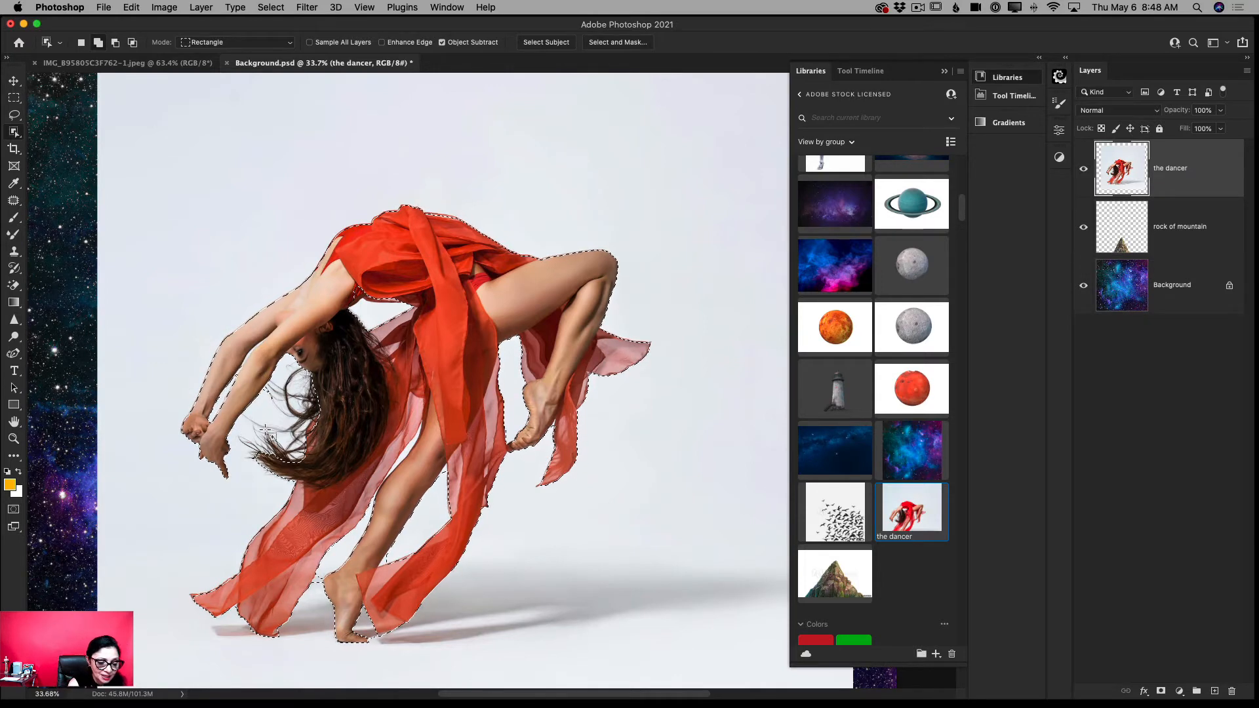
pyautogui.moveTo(237, 421); pyautogui.dragTo(304, 473)
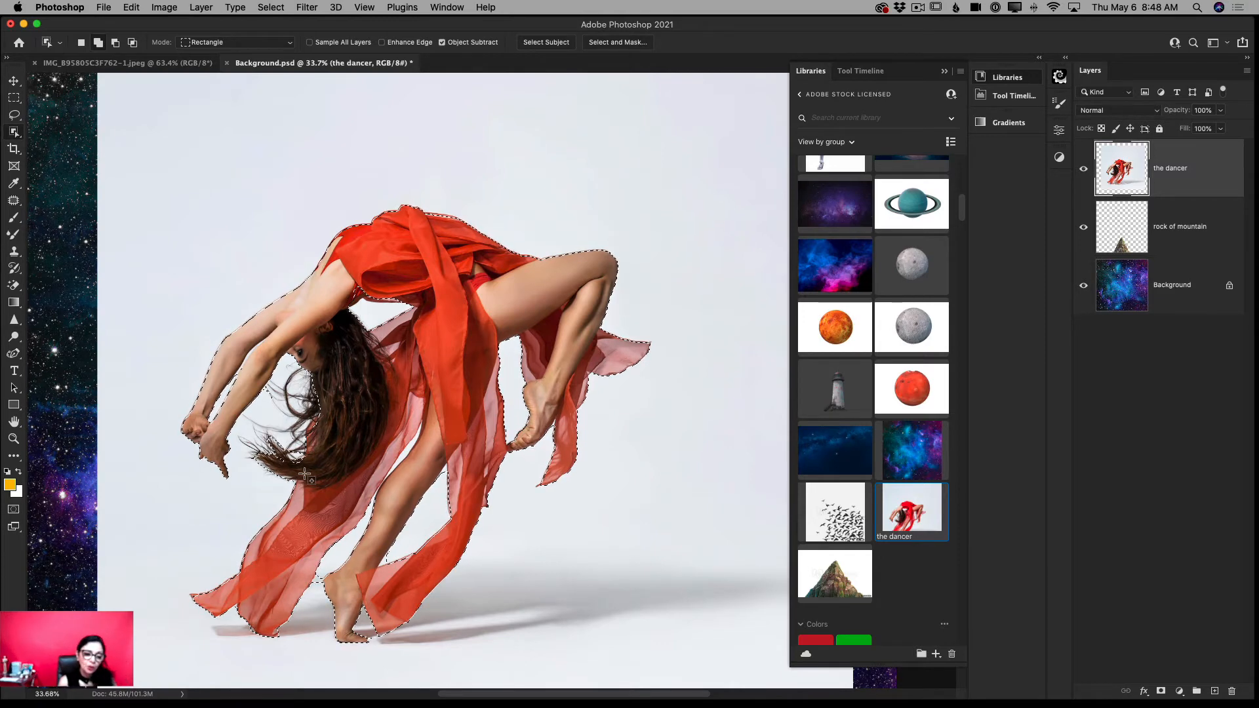
pyautogui.moveTo(335, 272); pyautogui.dragTo(404, 307)
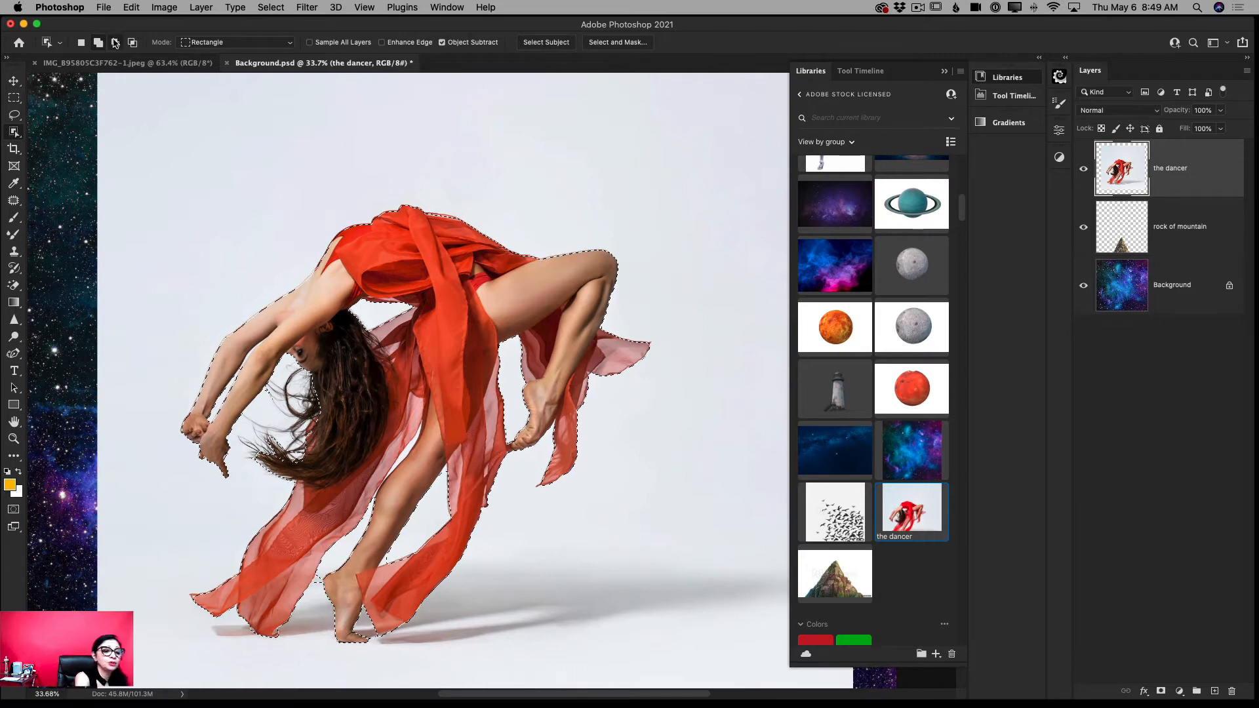
# - Subtract the leftover backdrop beside the heel of the dancer's standing foot from the selection
pyautogui.click(115, 44)
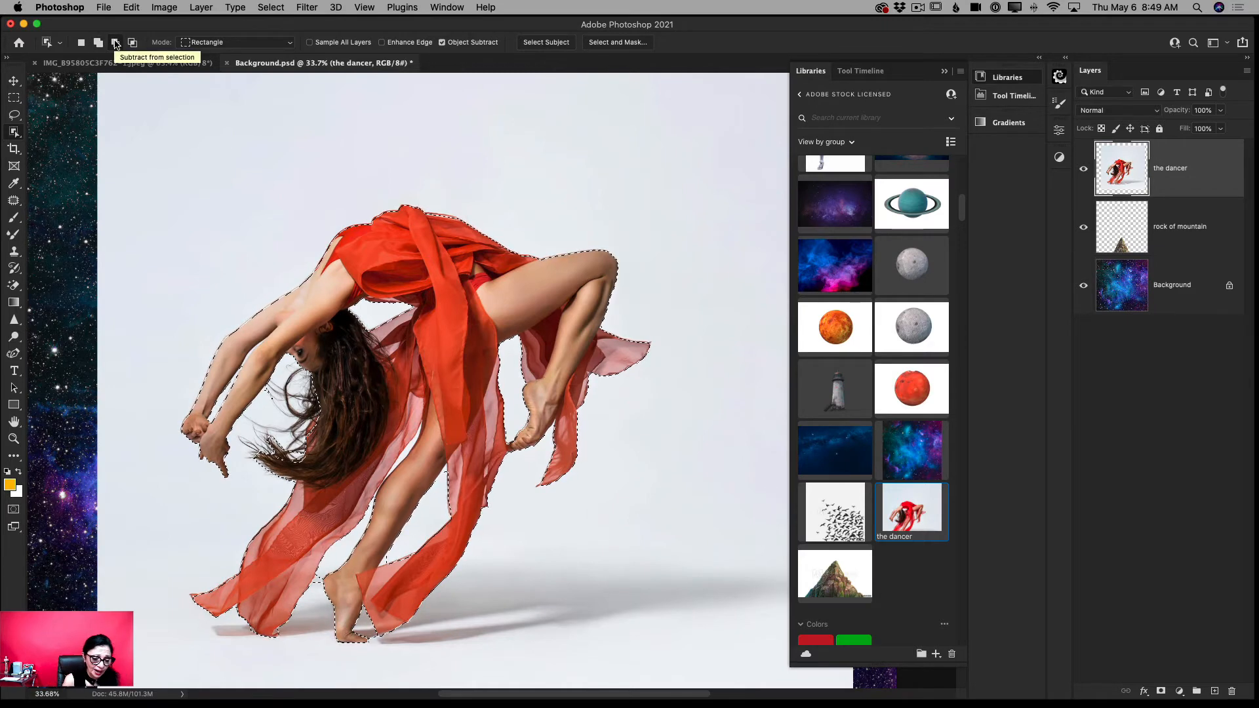
pyautogui.moveTo(332, 594); pyautogui.dragTo(322, 583)
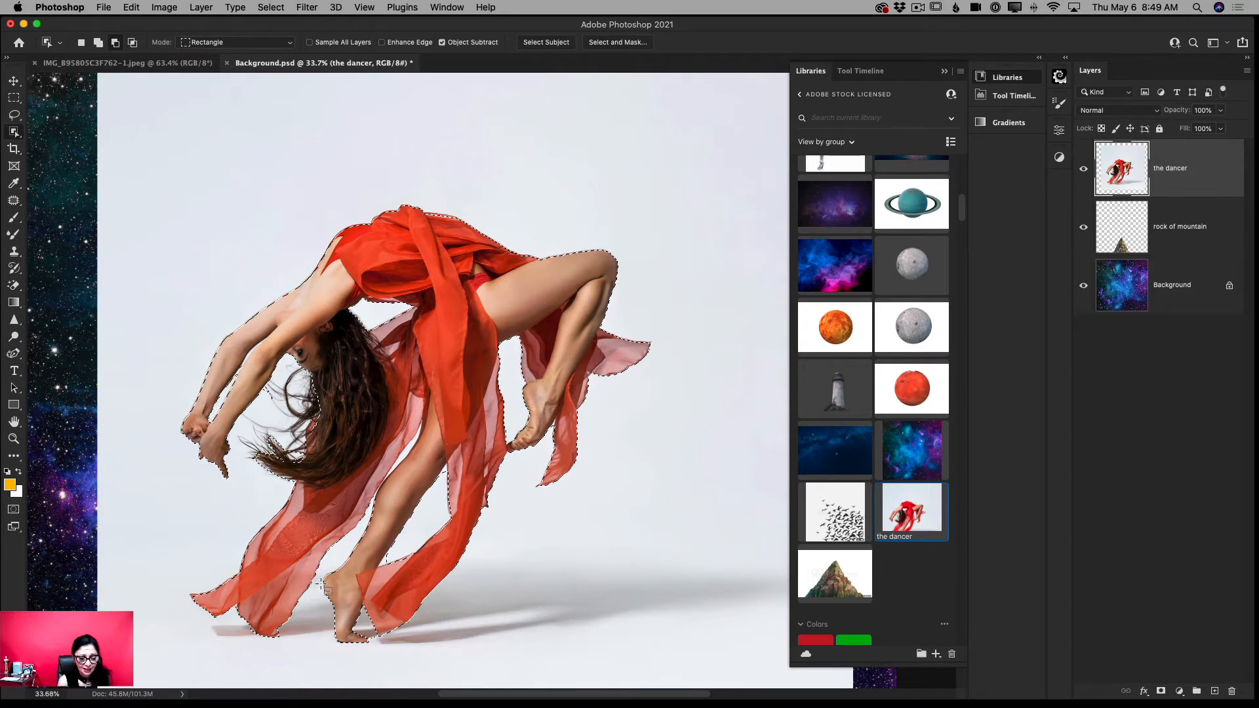
# - Subtract the leftover backdrop between the standing leg and the skirt from the selection, and open it in Select and Mask
pyautogui.moveTo(379, 553); pyautogui.dragTo(399, 580)
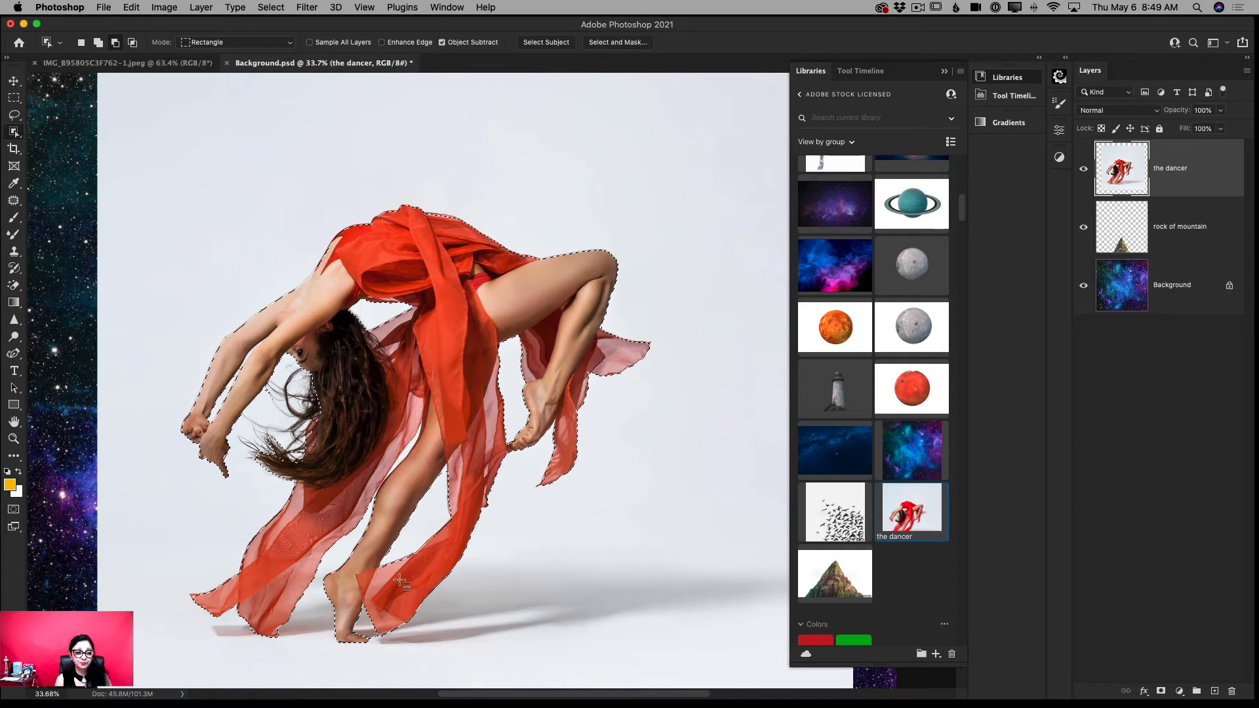
pyautogui.click(607, 47)
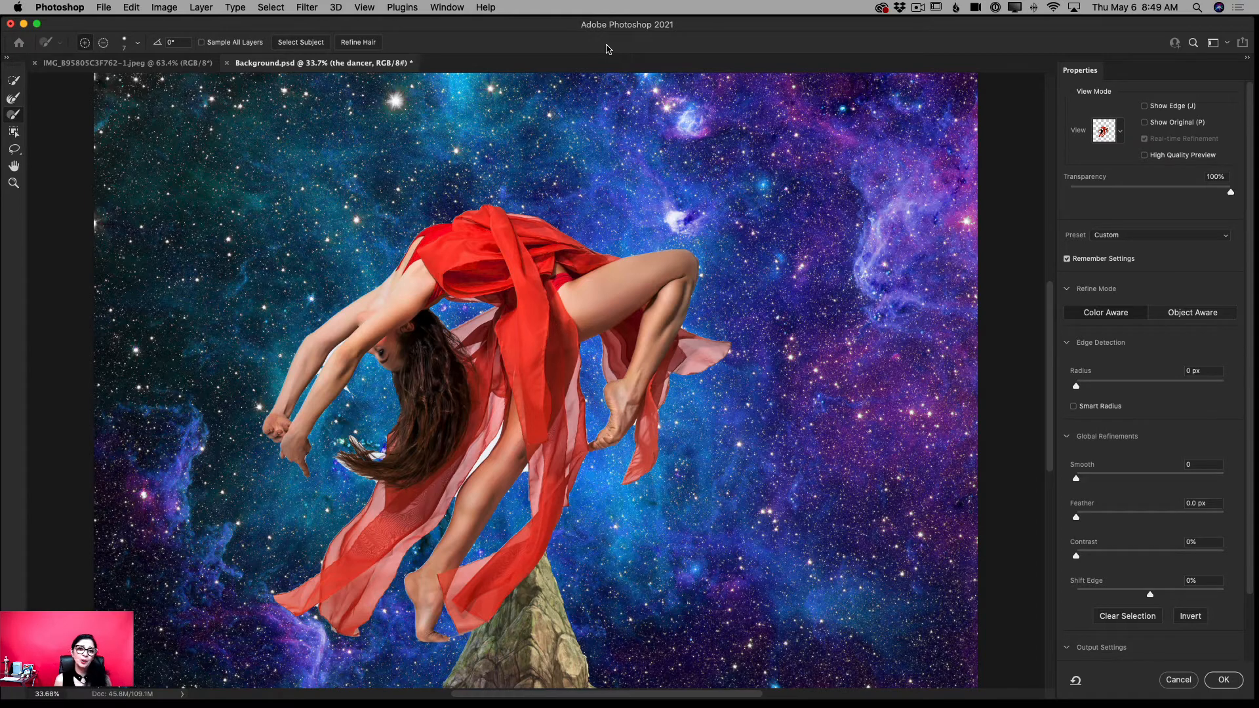
pyautogui.hscroll(1, 608, 49)
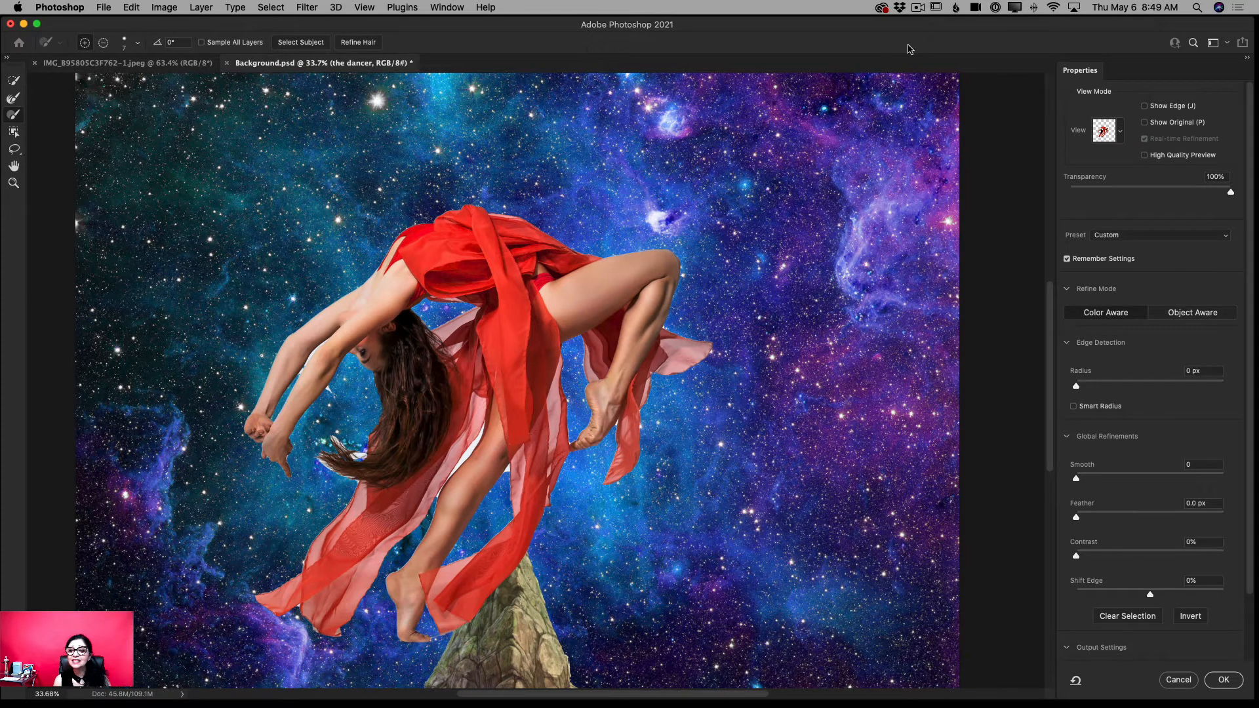
# - Inspect the dancer's mask in the Black & White view and return to the Onion Skin view
pyautogui.click(1121, 135)
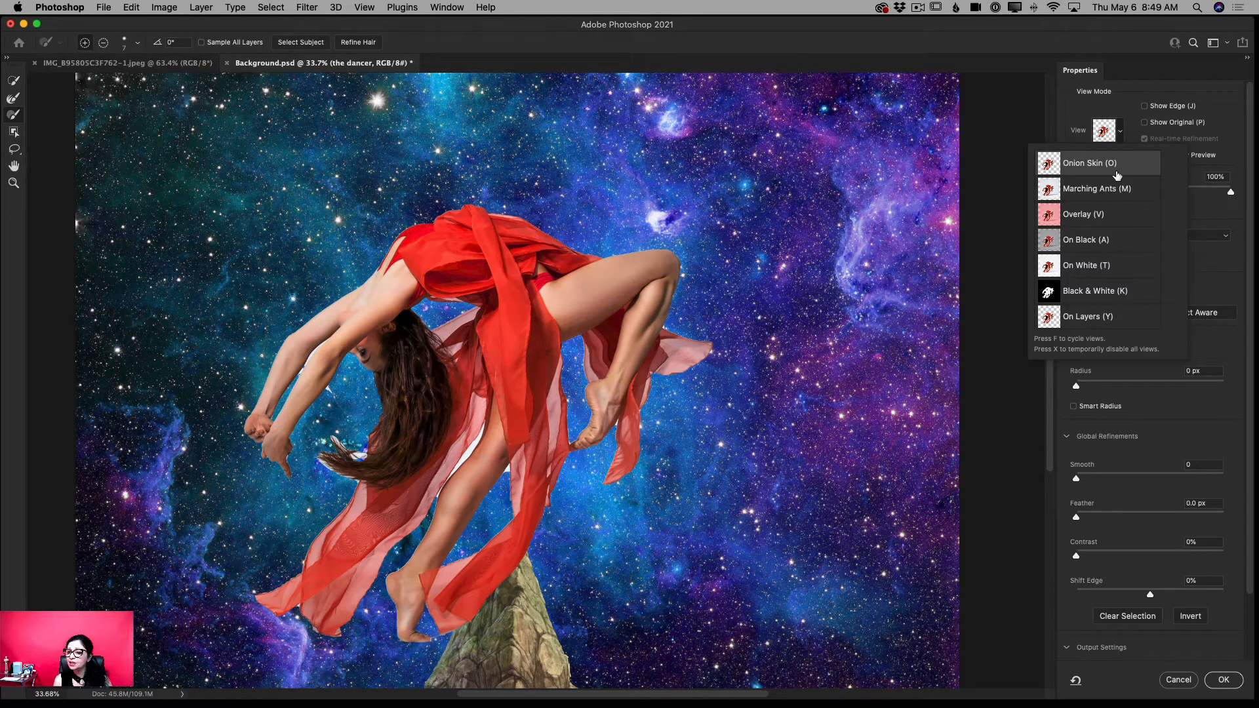
pyautogui.click(1070, 297)
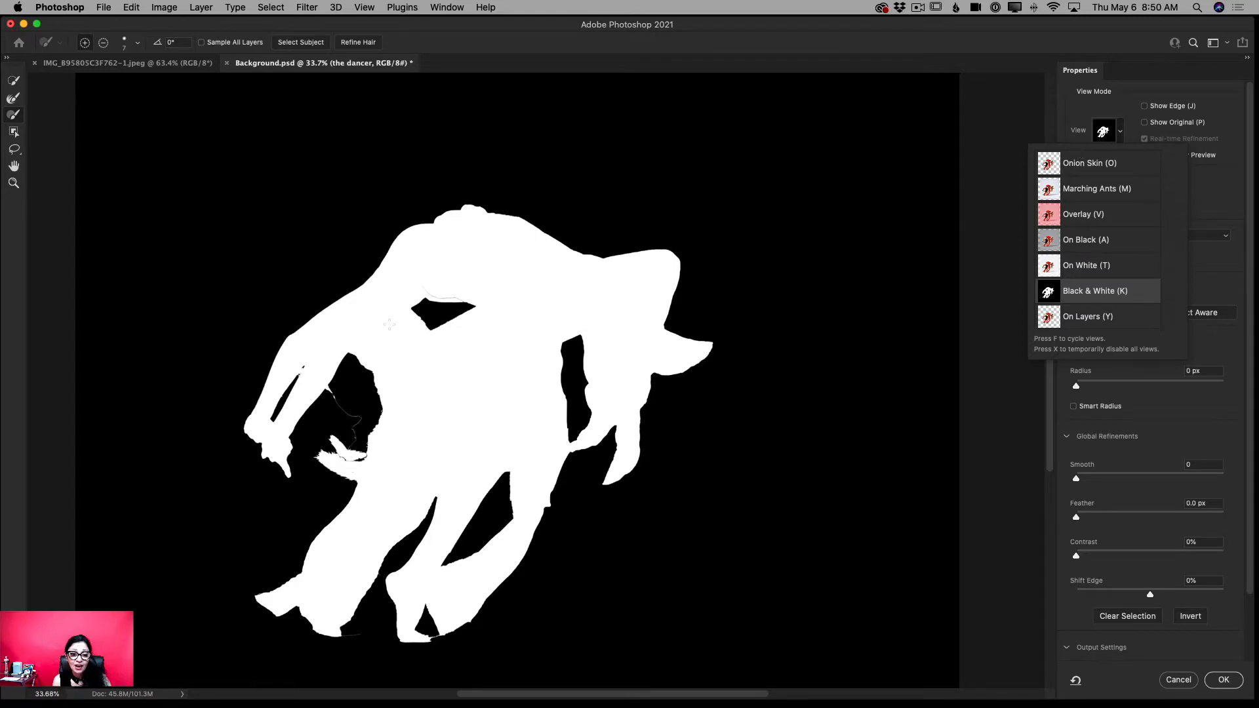
pyautogui.click(1060, 162)
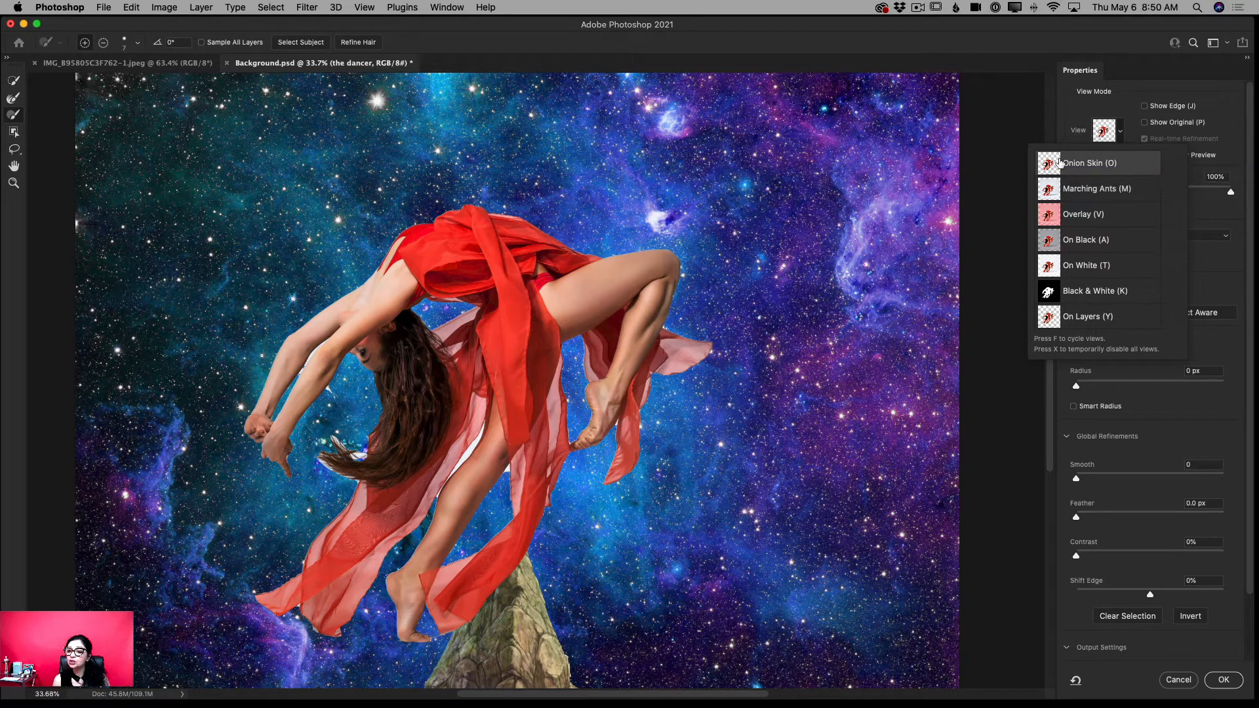
# - Compare the cutout with the original photo by lowering the preview transparency to 0% and restoring it to 100%
pyautogui.click(1231, 192)
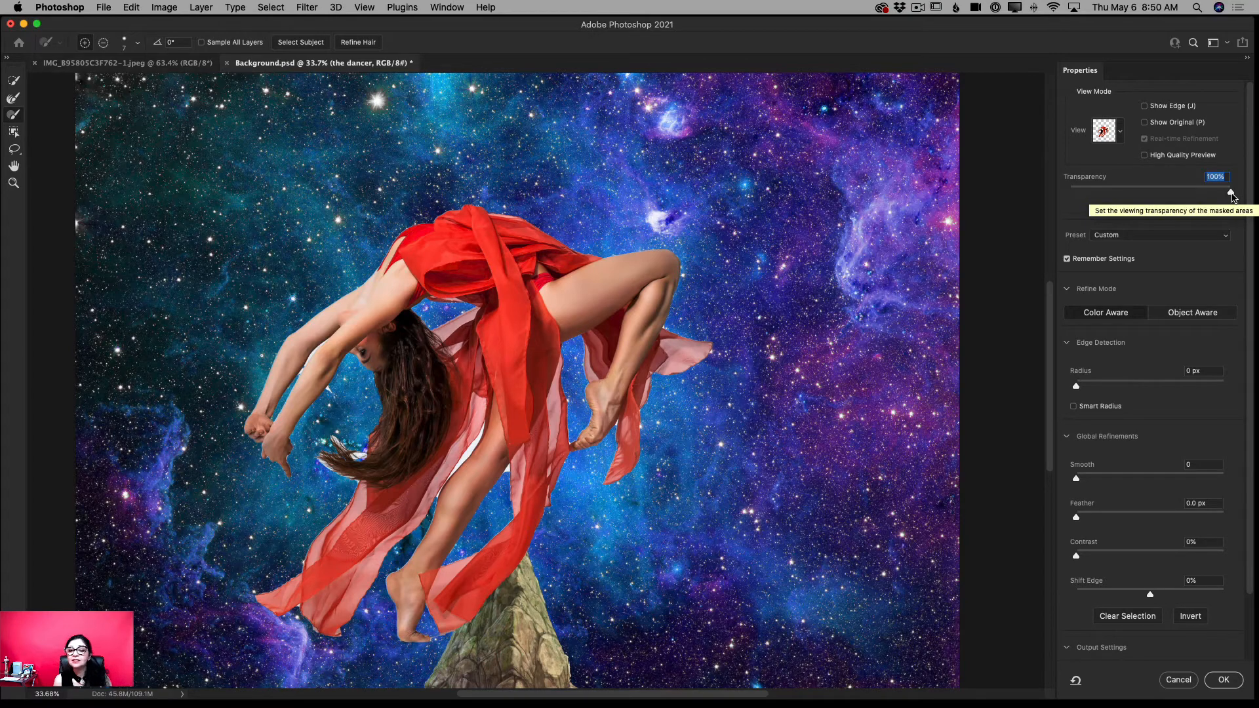
pyautogui.moveTo(1232, 192); pyautogui.dragTo(1066, 195)
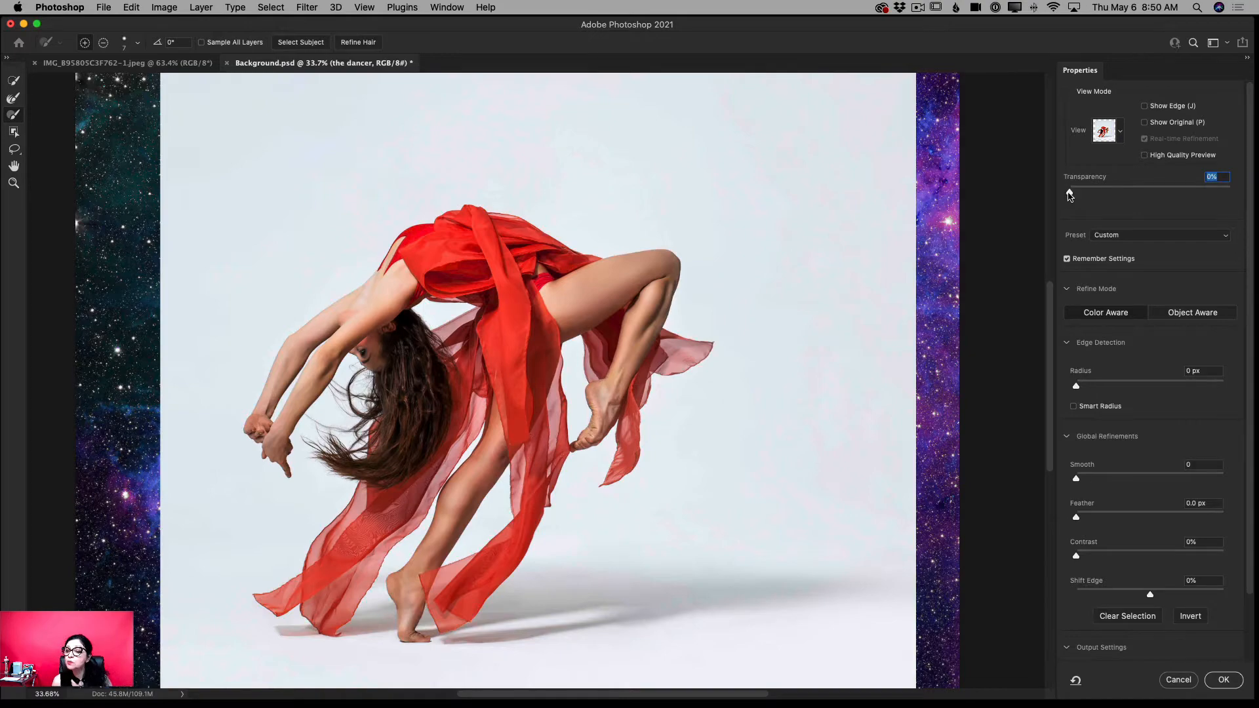
pyautogui.moveTo(1070, 195); pyautogui.dragTo(1243, 192)
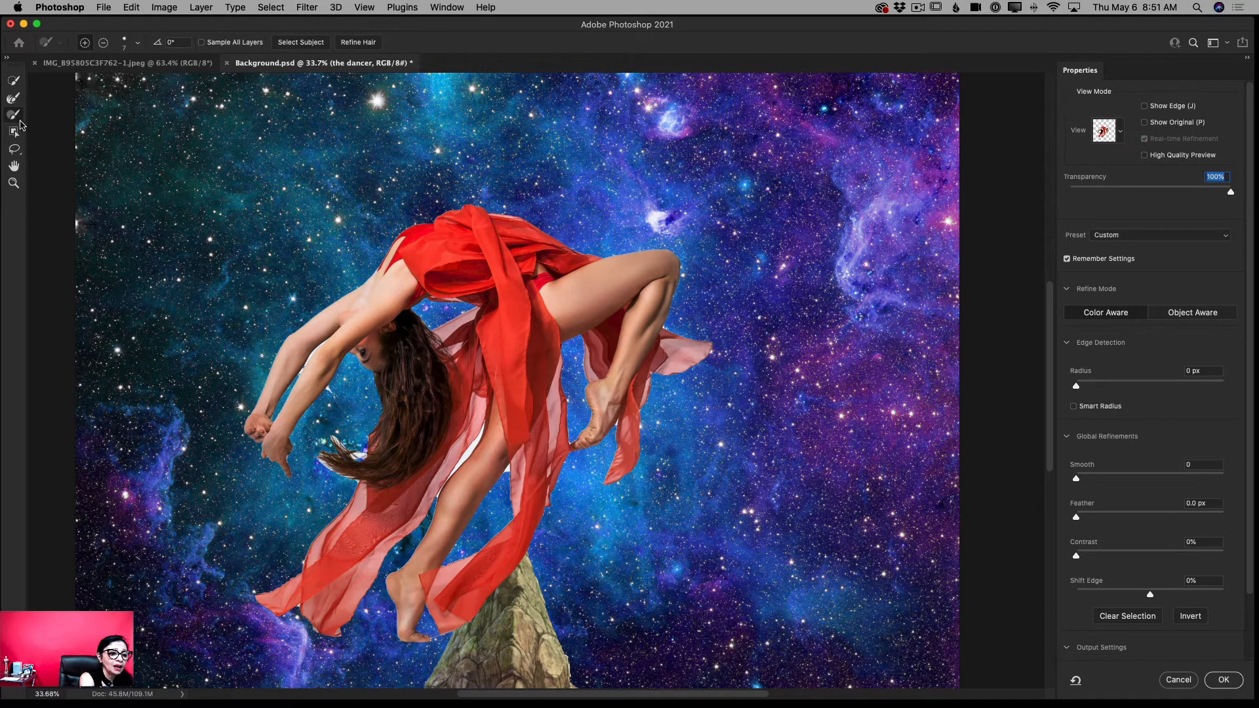
# - Refine the loose ends of the dancer's hair with the Refine Edge Brush at size 70
pyautogui.scroll(-10, 17, 111)
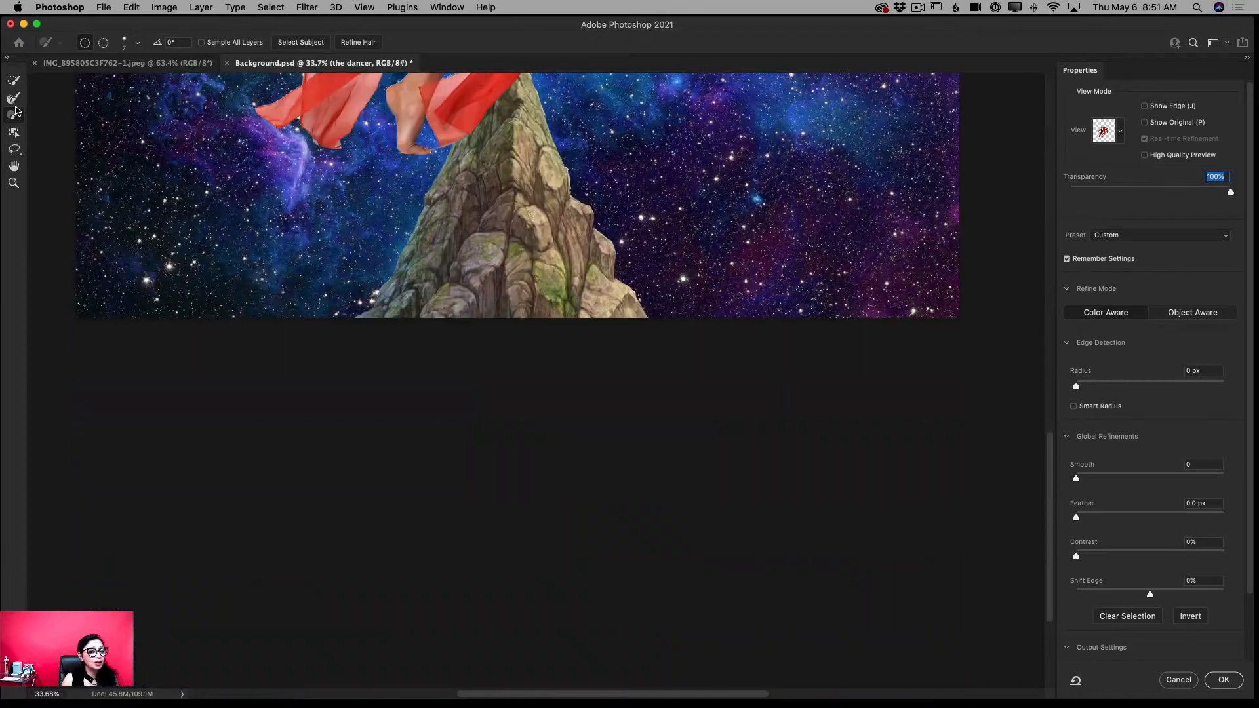
pyautogui.scroll(10, 16, 110)
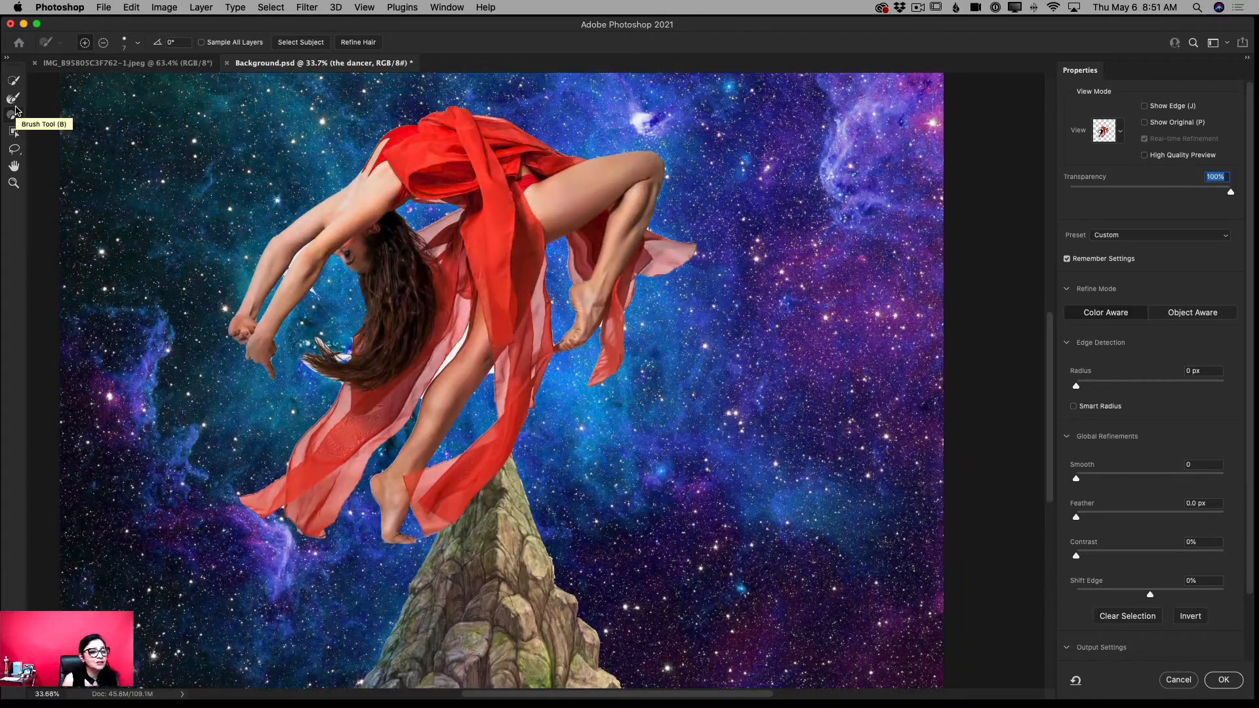
pyautogui.click(14, 100)
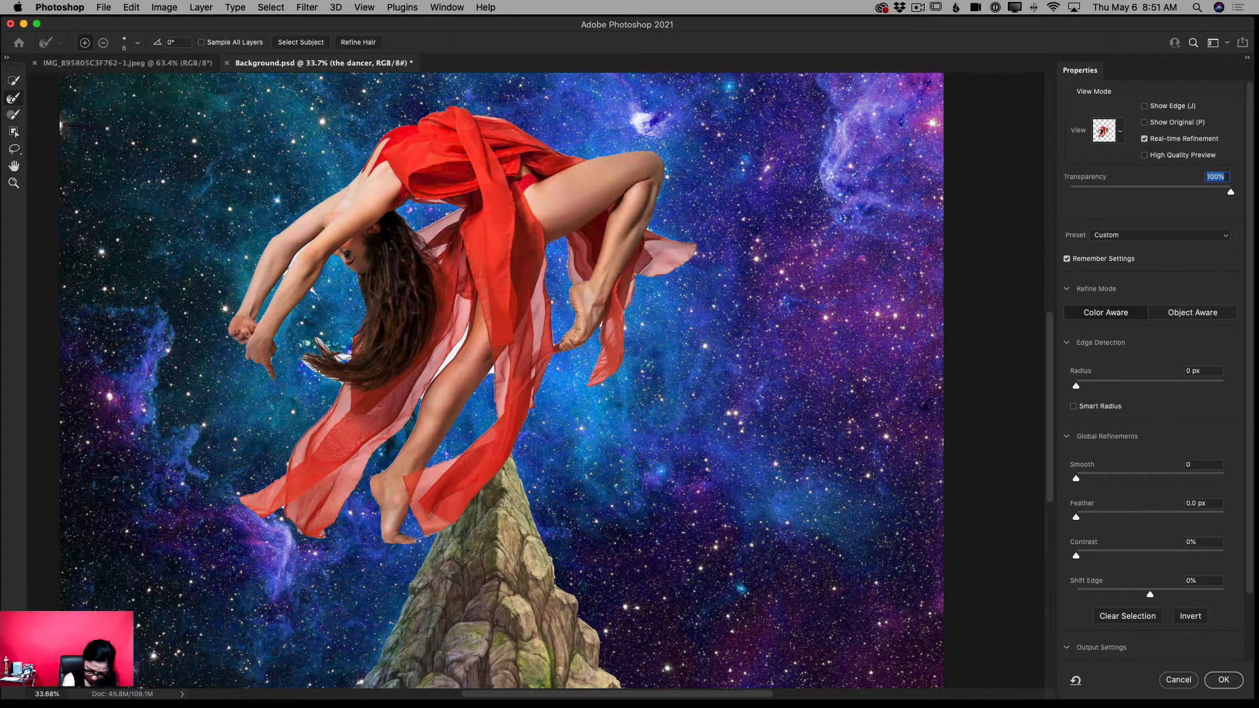
pyautogui.press(']')
pyautogui.press(']')
pyautogui.press(']')
pyautogui.press(']')
pyautogui.press(']')
pyautogui.press(']')
pyautogui.press(']')
pyautogui.press(']')
pyautogui.press(']')
pyautogui.press(']')
pyautogui.press(']')
pyautogui.press(']')
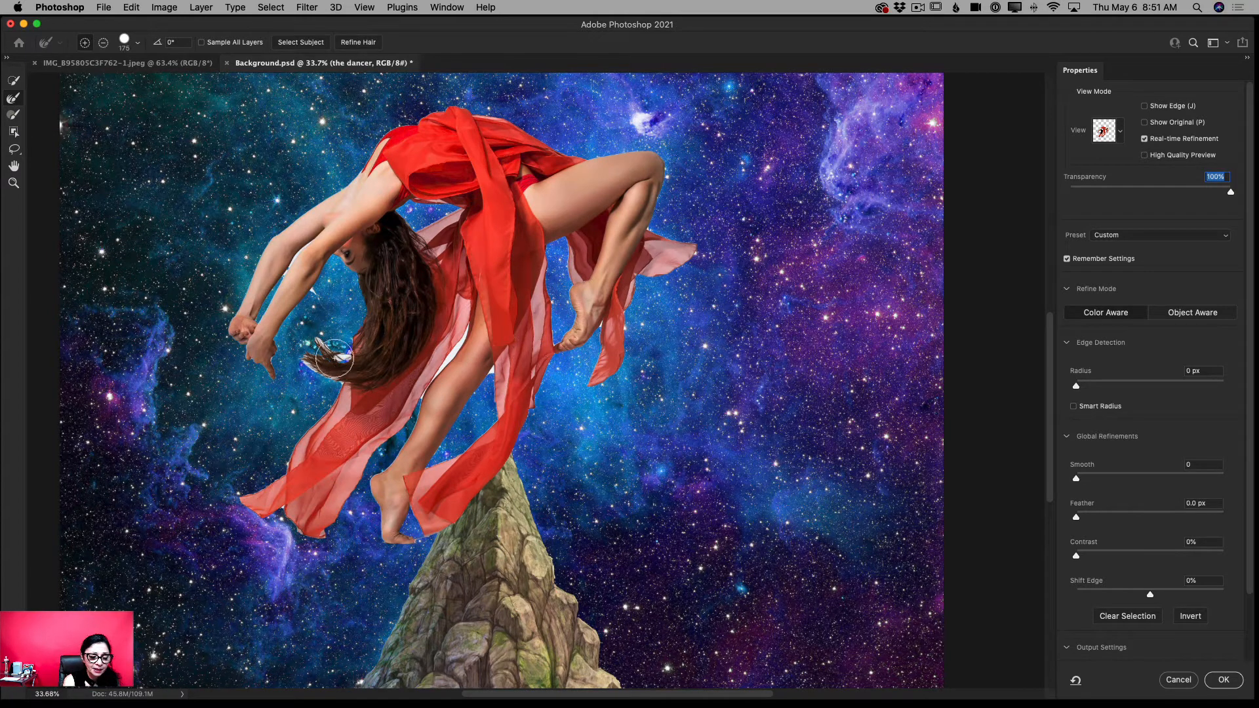
pyautogui.press('[')
pyautogui.press('[')
pyautogui.press('[')
pyautogui.press('[')
pyautogui.press('[')
pyautogui.press('[')
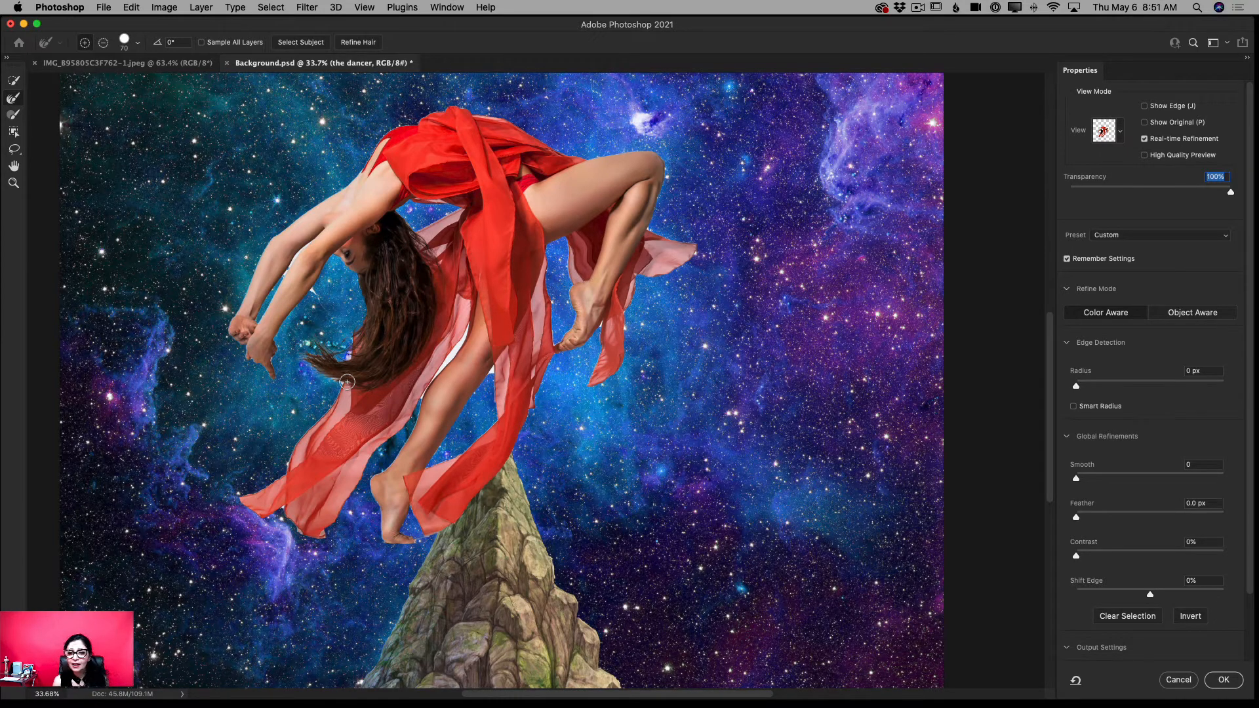
# - Touch up the hair tips in the Black & White view by subtracting and adding edge refinement, and return to Onion Skin
pyautogui.click(1120, 127)
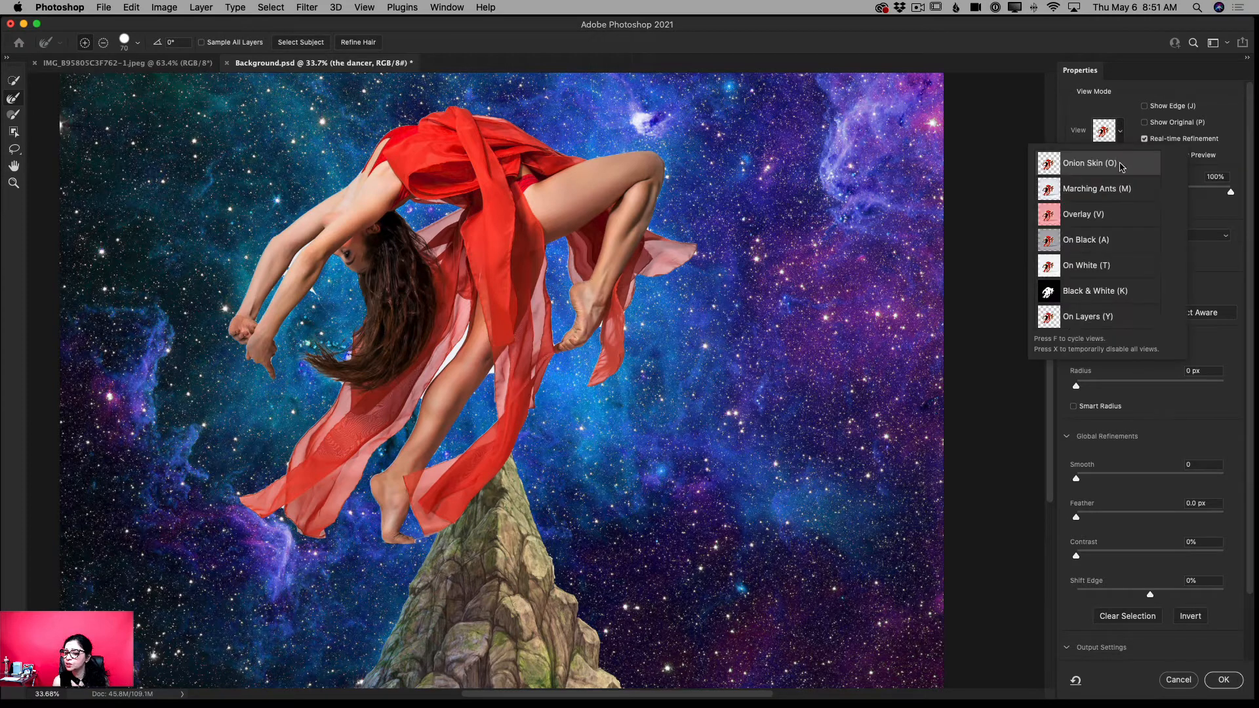
pyautogui.click(1098, 297)
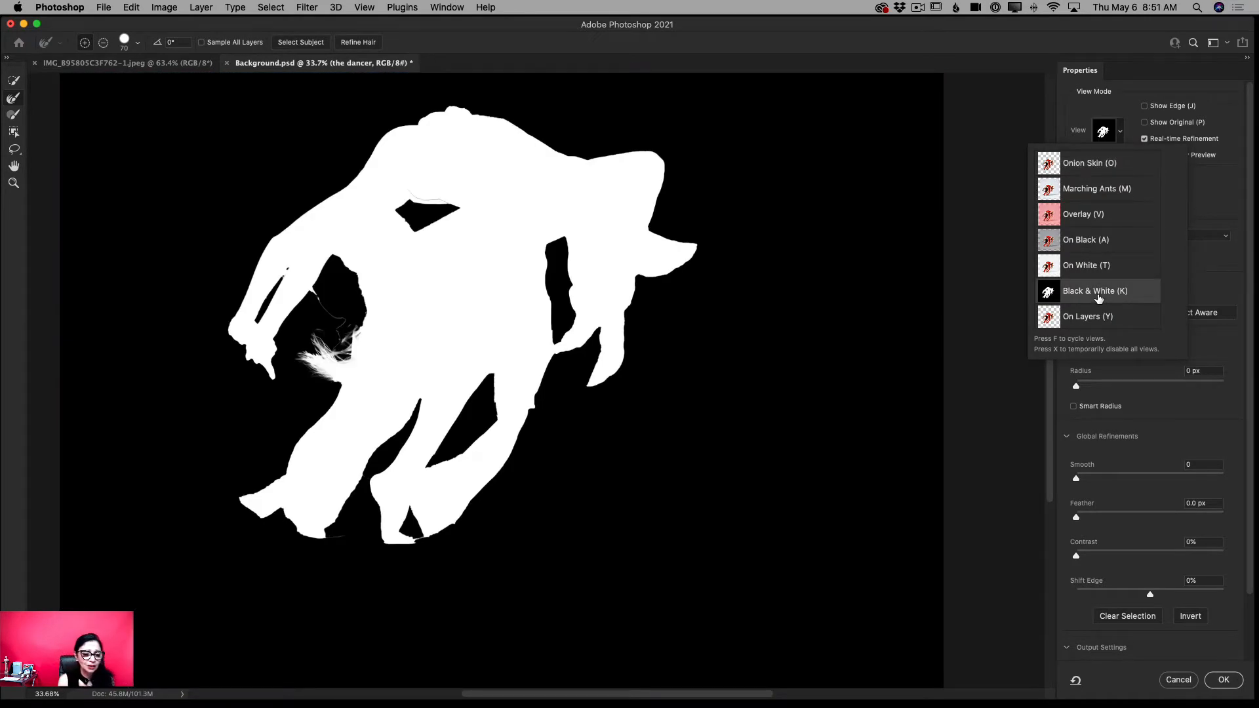
pyautogui.click(1098, 297)
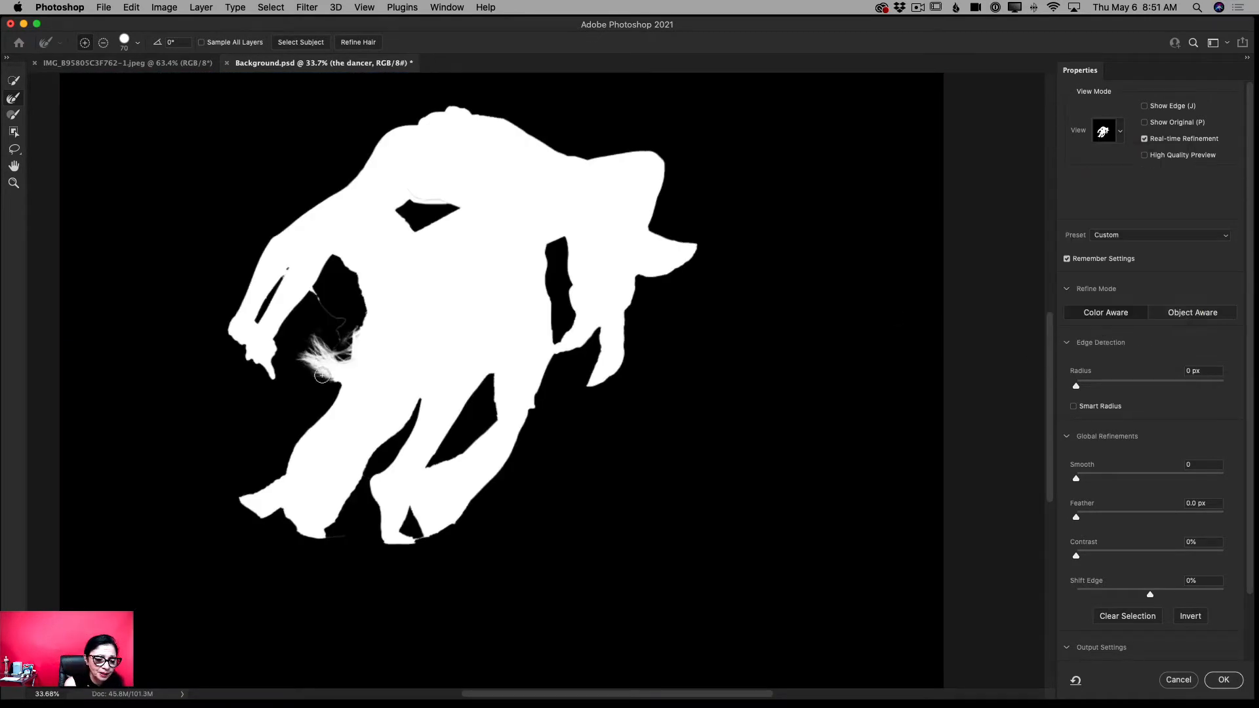
pyautogui.click(104, 44)
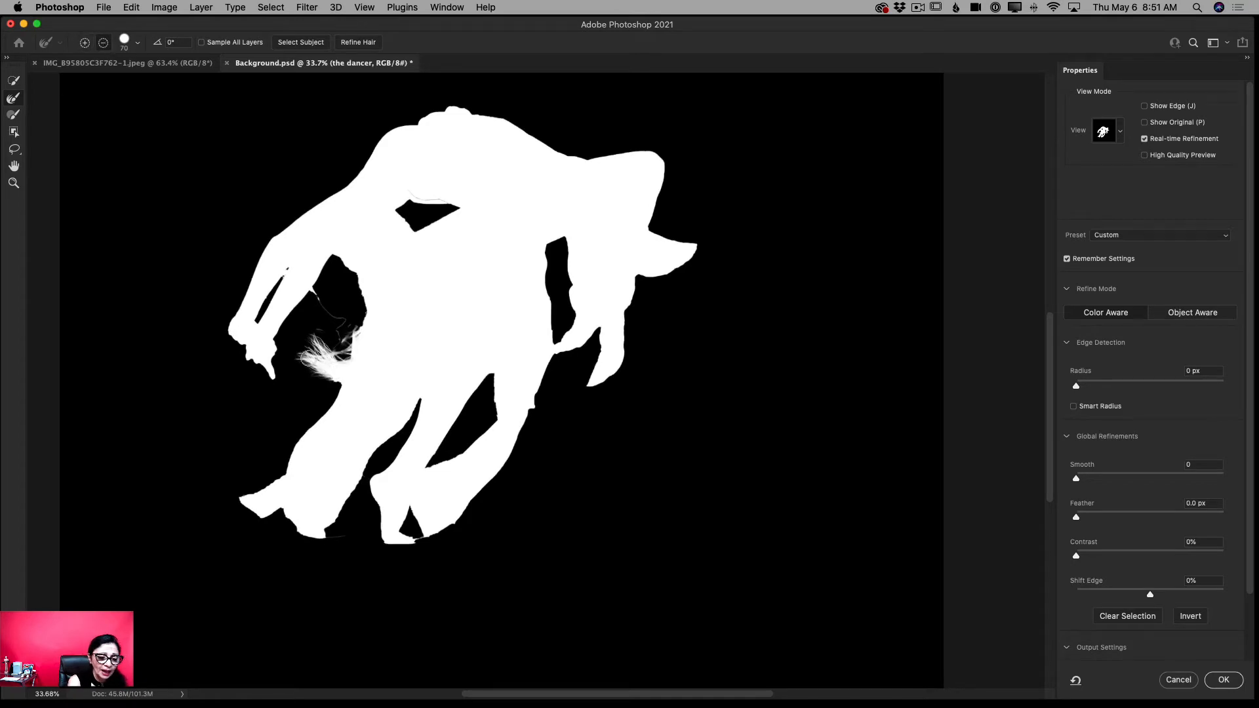
pyautogui.moveTo(310, 359); pyautogui.dragTo(296, 380)
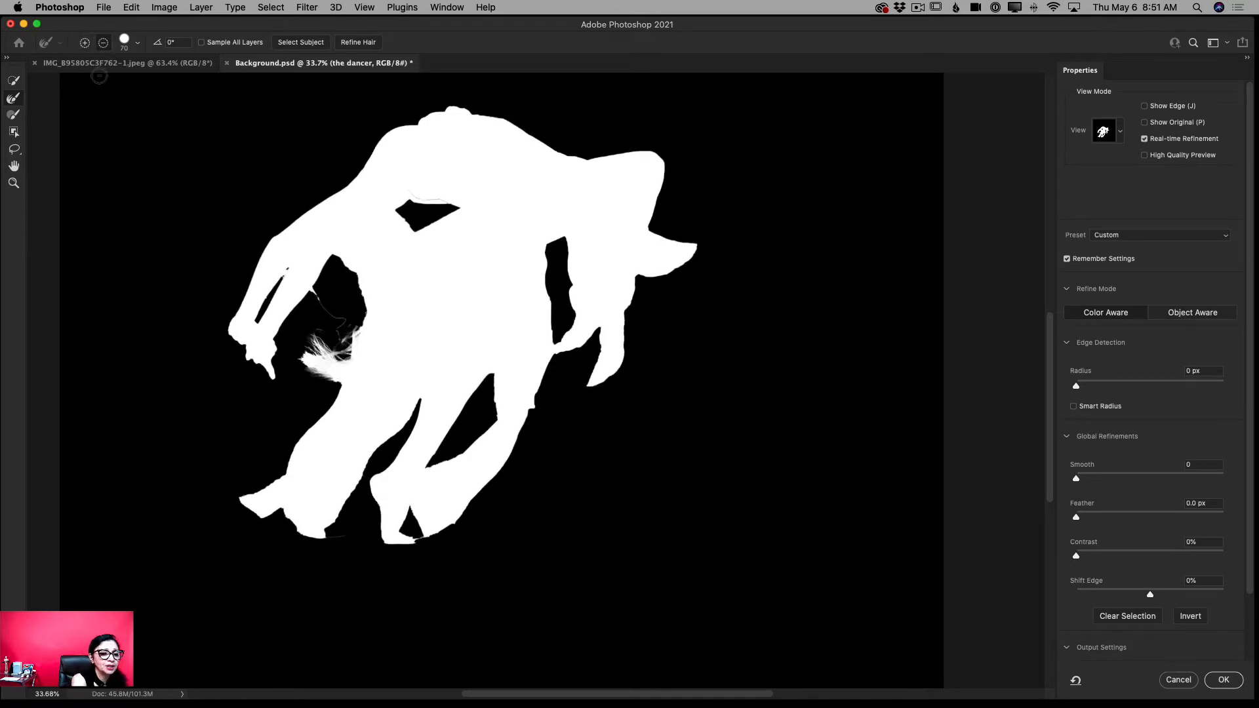
pyautogui.click(85, 43)
pyautogui.moveTo(299, 354)
pyautogui.mouseDown()
pyautogui.moveTo(327, 384)
pyautogui.moveTo(307, 335)
pyautogui.moveTo(334, 361)
pyautogui.moveTo(332, 308)
pyautogui.moveTo(346, 350)
pyautogui.moveTo(333, 361)
pyautogui.moveTo(295, 331)
pyautogui.moveTo(311, 354)
pyautogui.mouseUp()
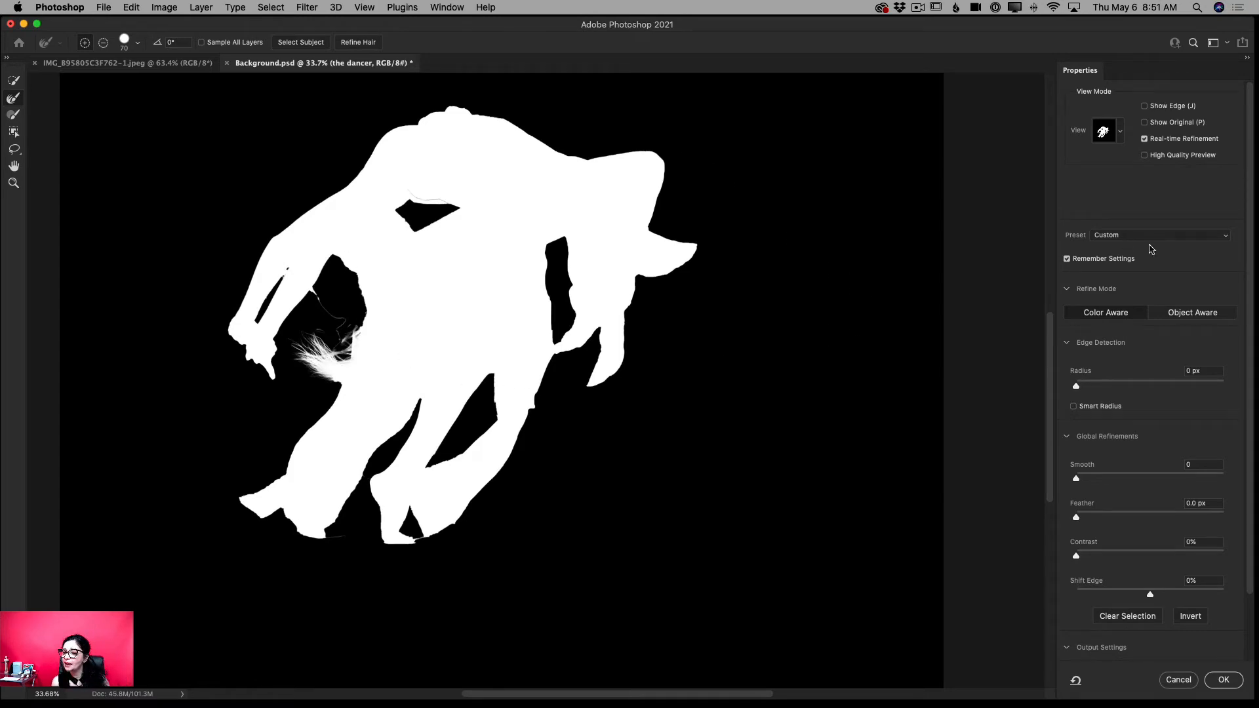
pyautogui.click(1120, 131)
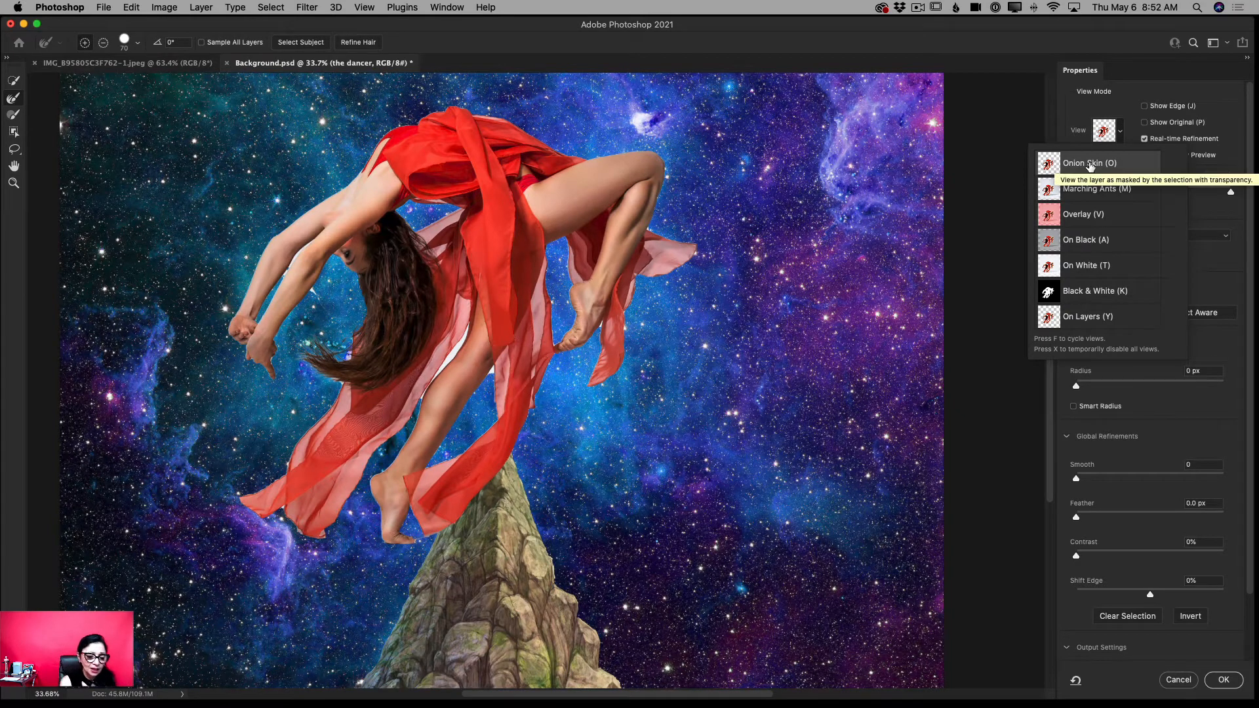
pyautogui.click(334, 387)
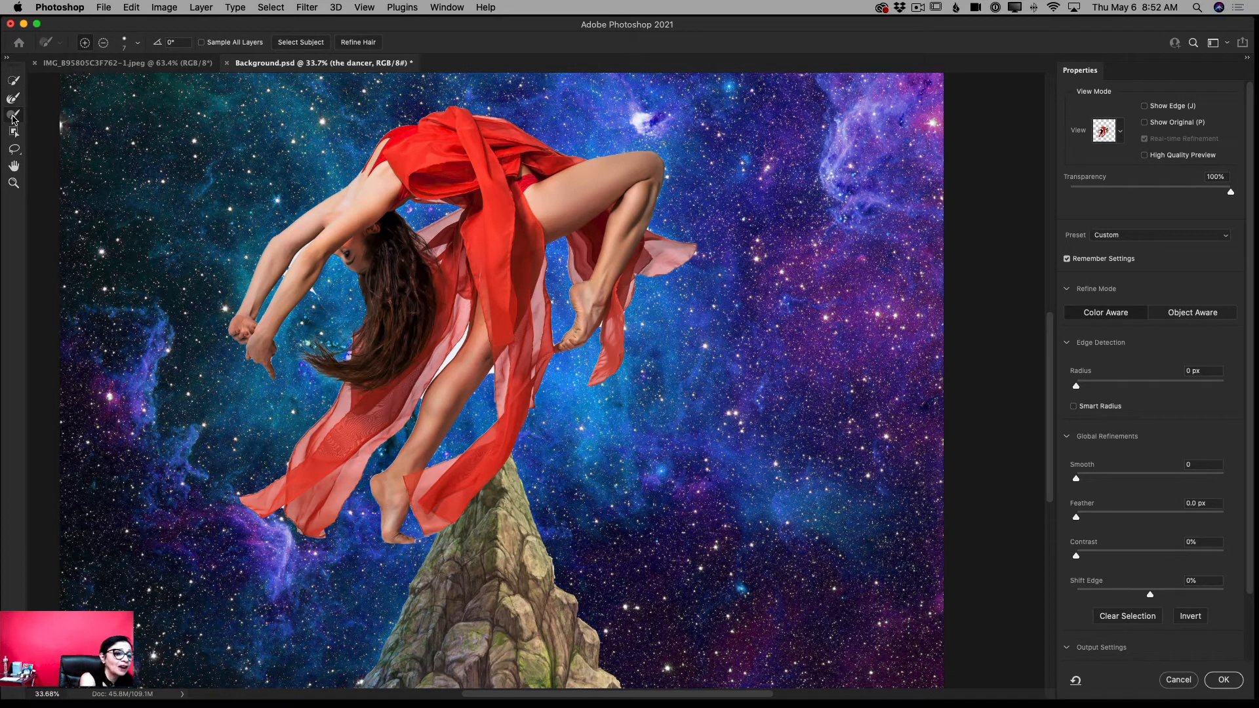
# - Brush away the white backdrop between the sheer skirt panel and the standing thigh, using a size 20 brush in subtract mode
pyautogui.click(14, 115)
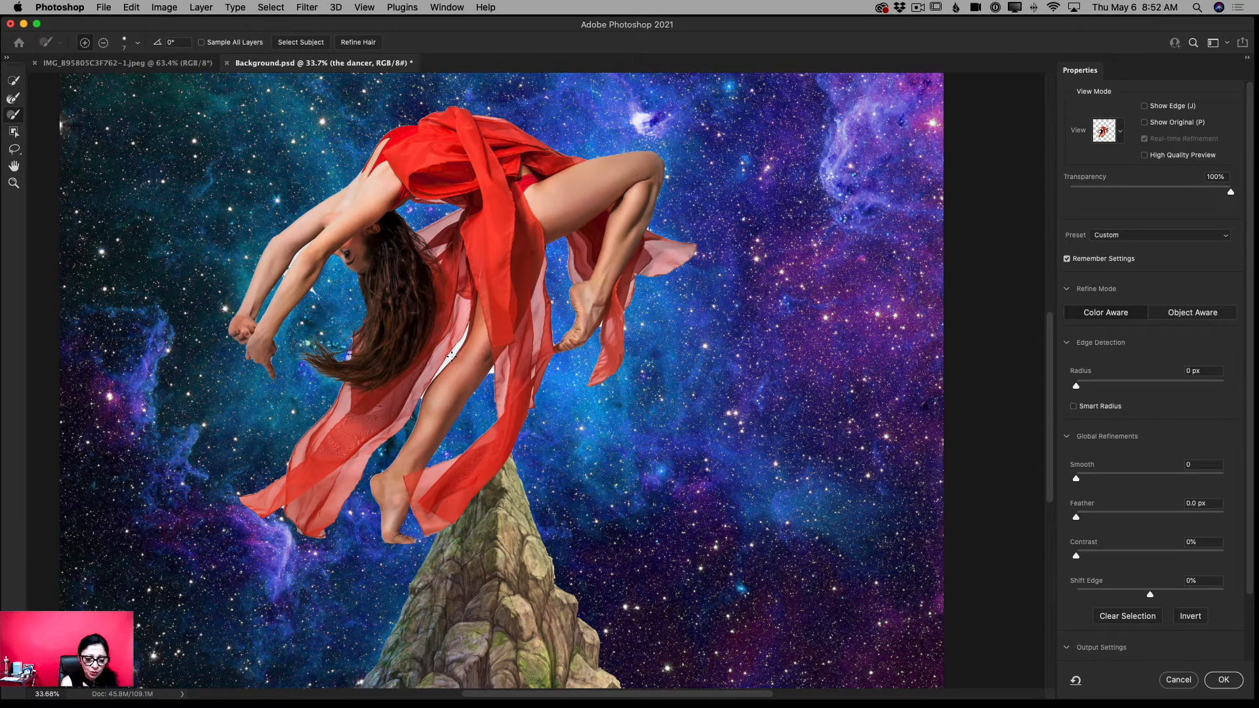
pyautogui.click(12, 185)
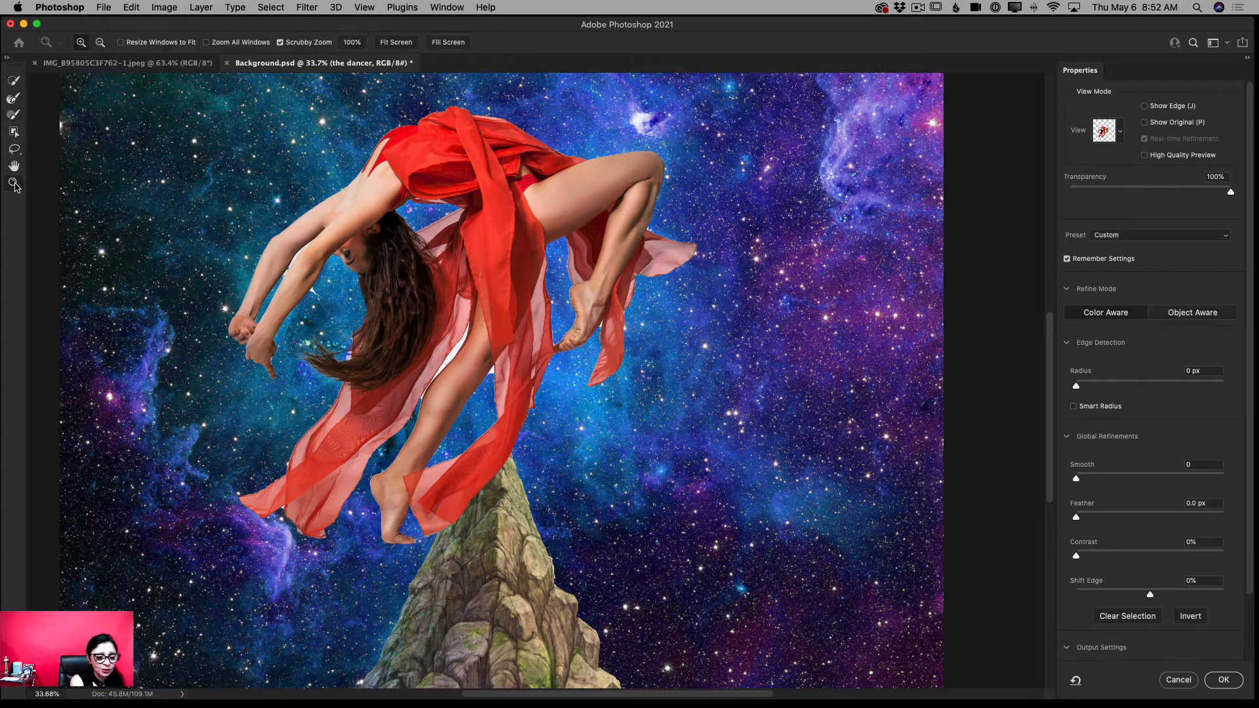
pyautogui.moveTo(455, 357); pyautogui.dragTo(495, 387)
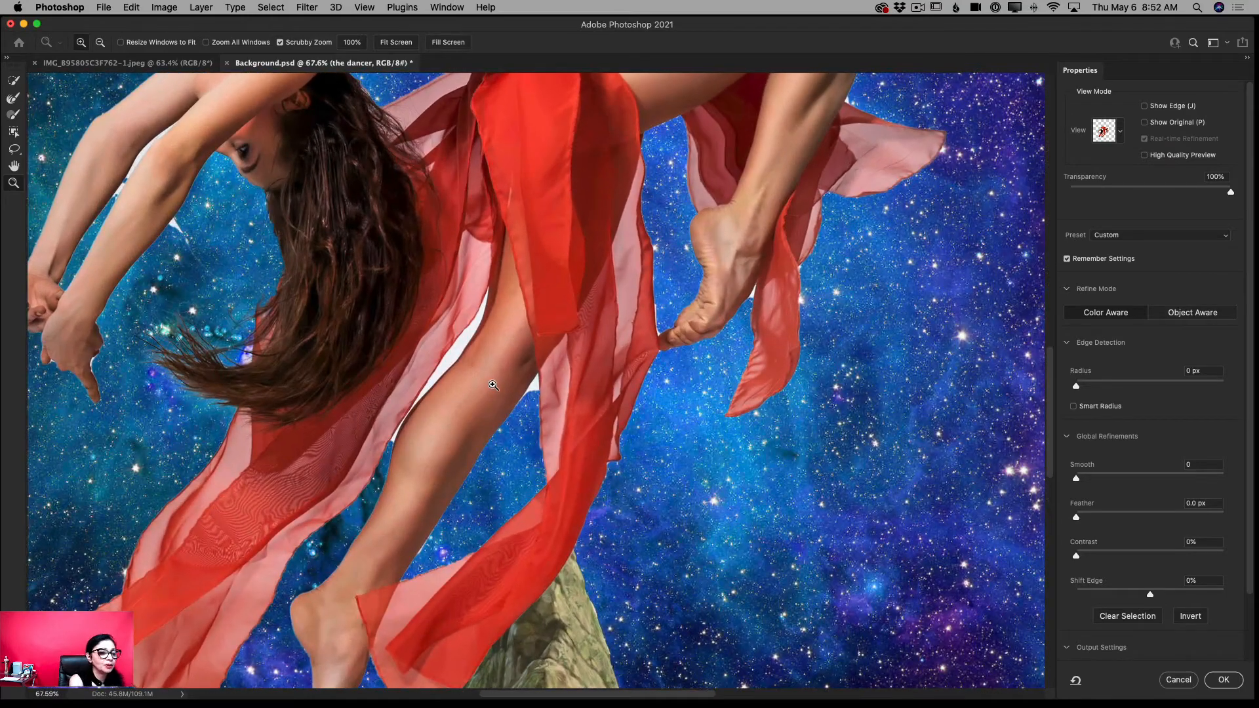
pyautogui.click(14, 116)
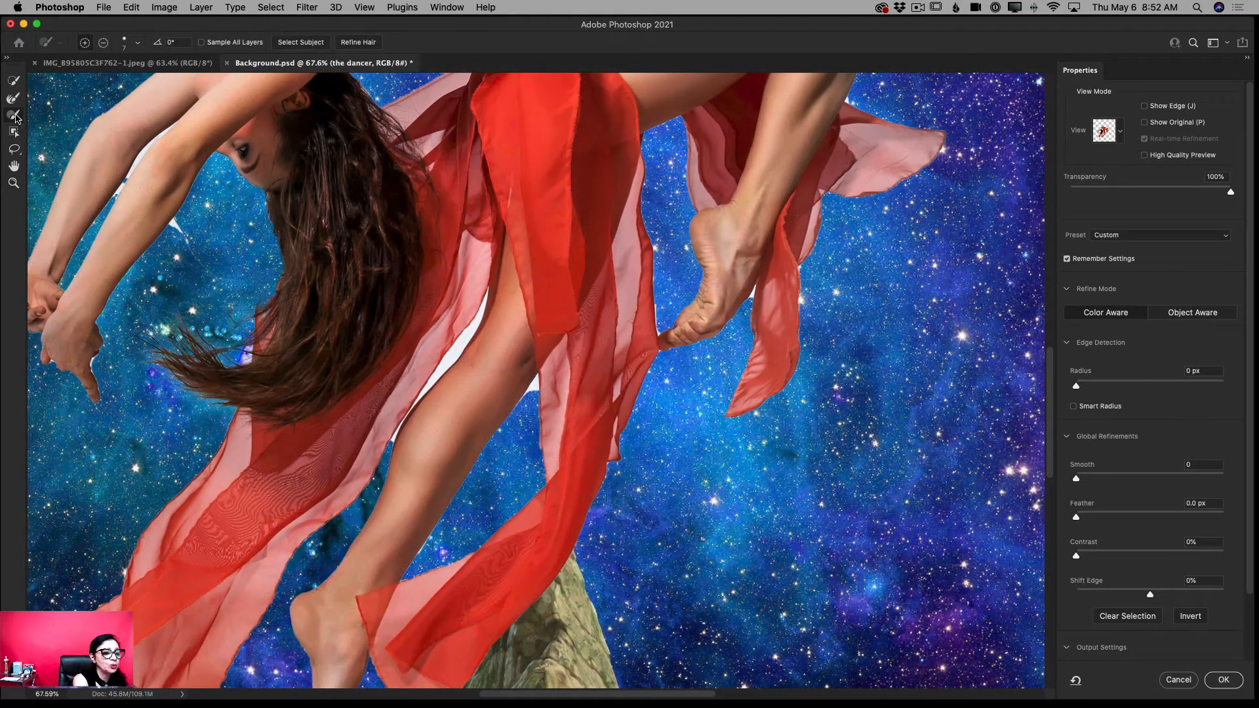
pyautogui.scroll(-10, 535, 380)
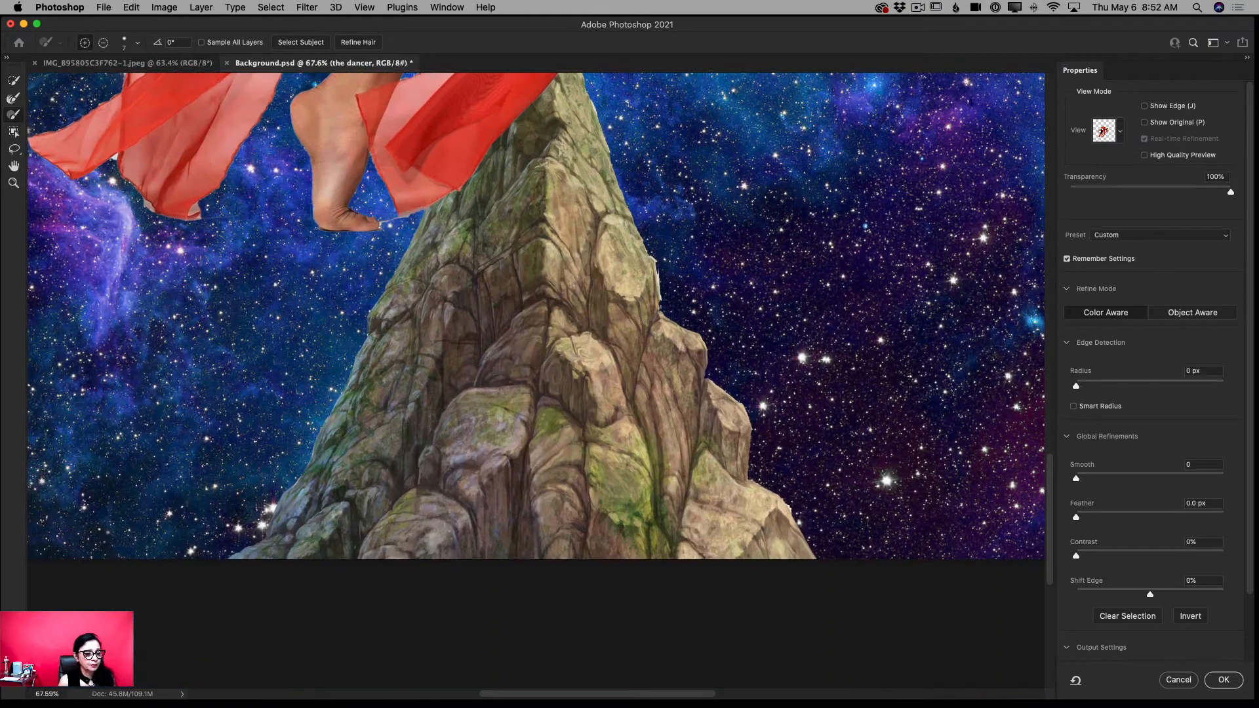
pyautogui.scroll(8, 536, 380)
pyautogui.scroll(3, 536, 381)
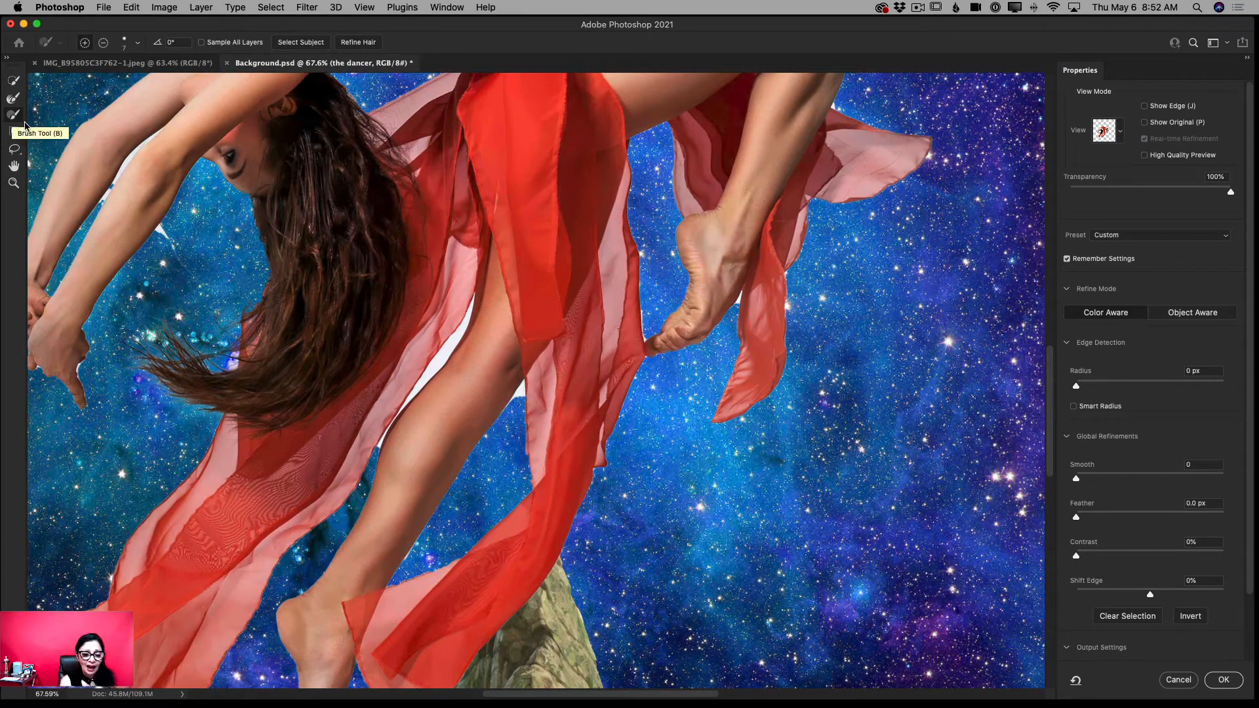
pyautogui.press(']')
pyautogui.press(']')
pyautogui.press(']')
pyautogui.press(']')
pyautogui.press(']')
pyautogui.press(']')
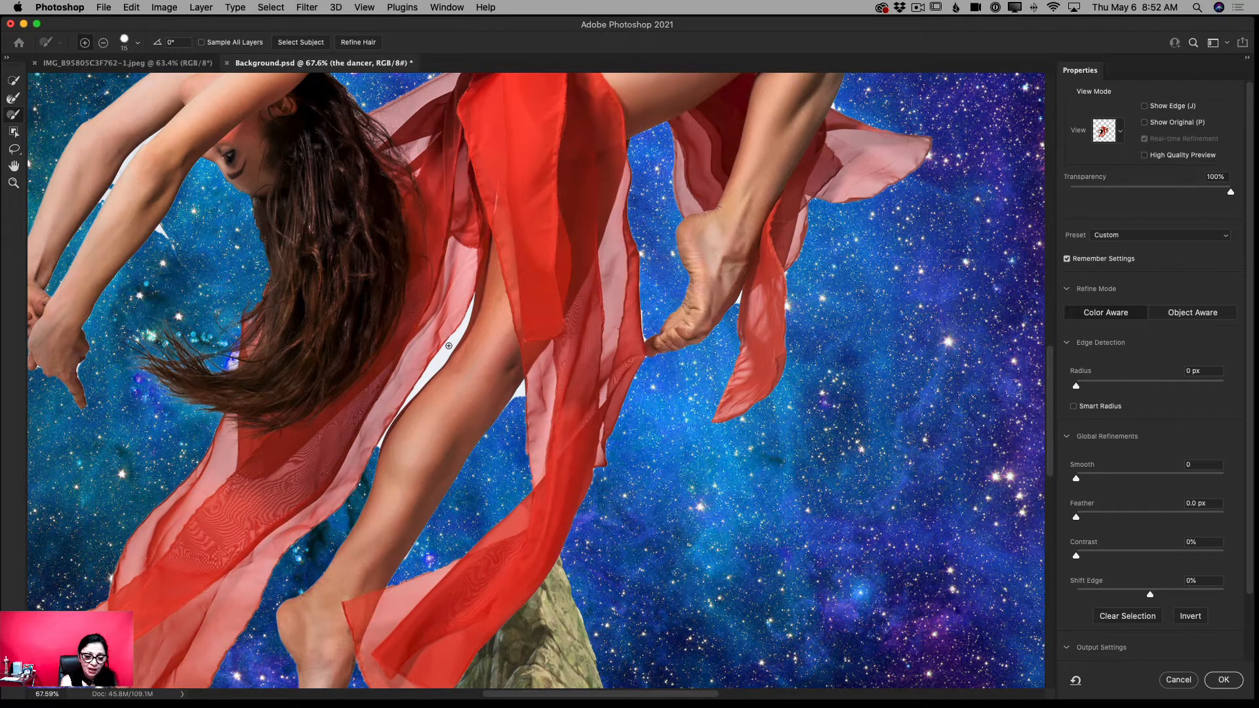
pyautogui.press('[')
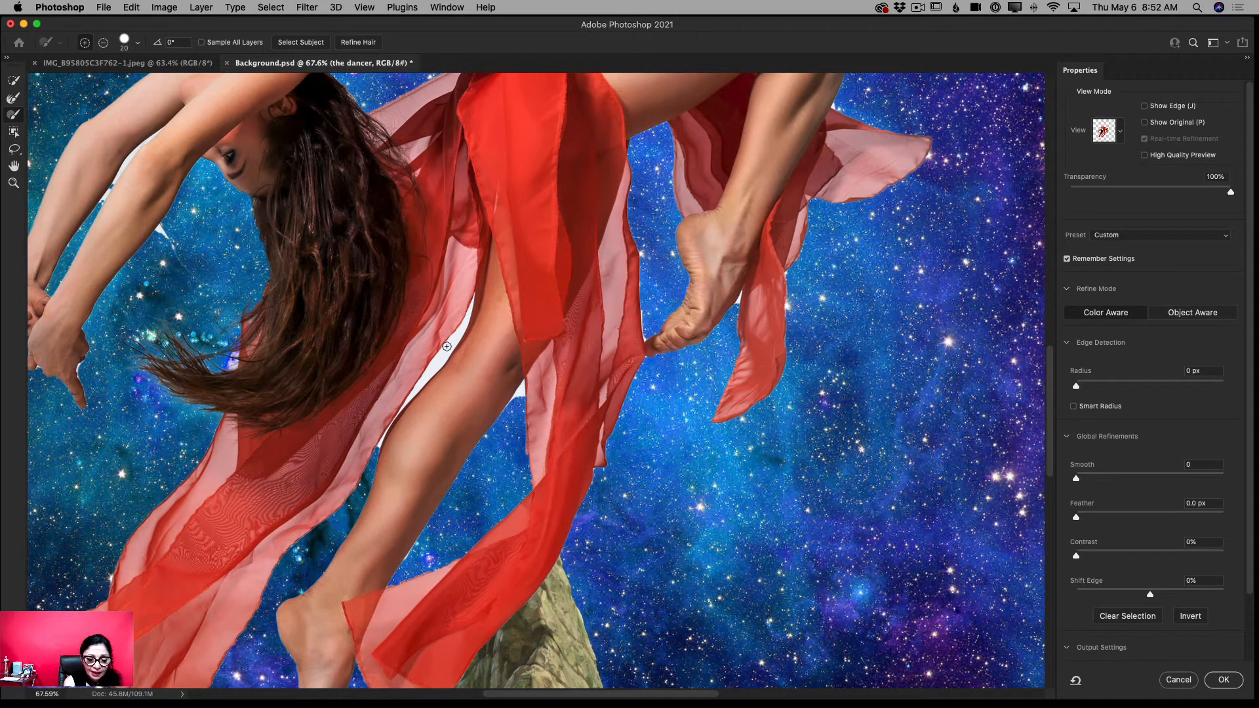
pyautogui.click(103, 45)
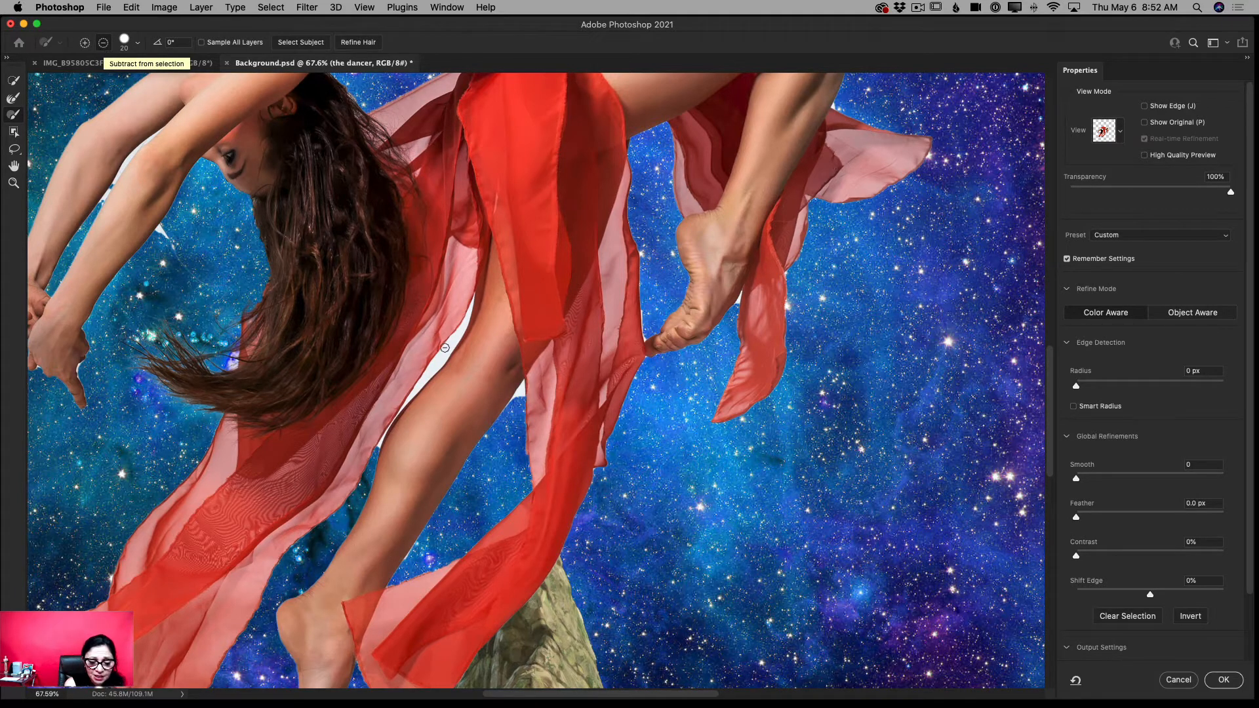
pyautogui.moveTo(448, 342)
pyautogui.mouseDown()
pyautogui.moveTo(375, 453)
pyautogui.moveTo(390, 425)
pyautogui.mouseUp()
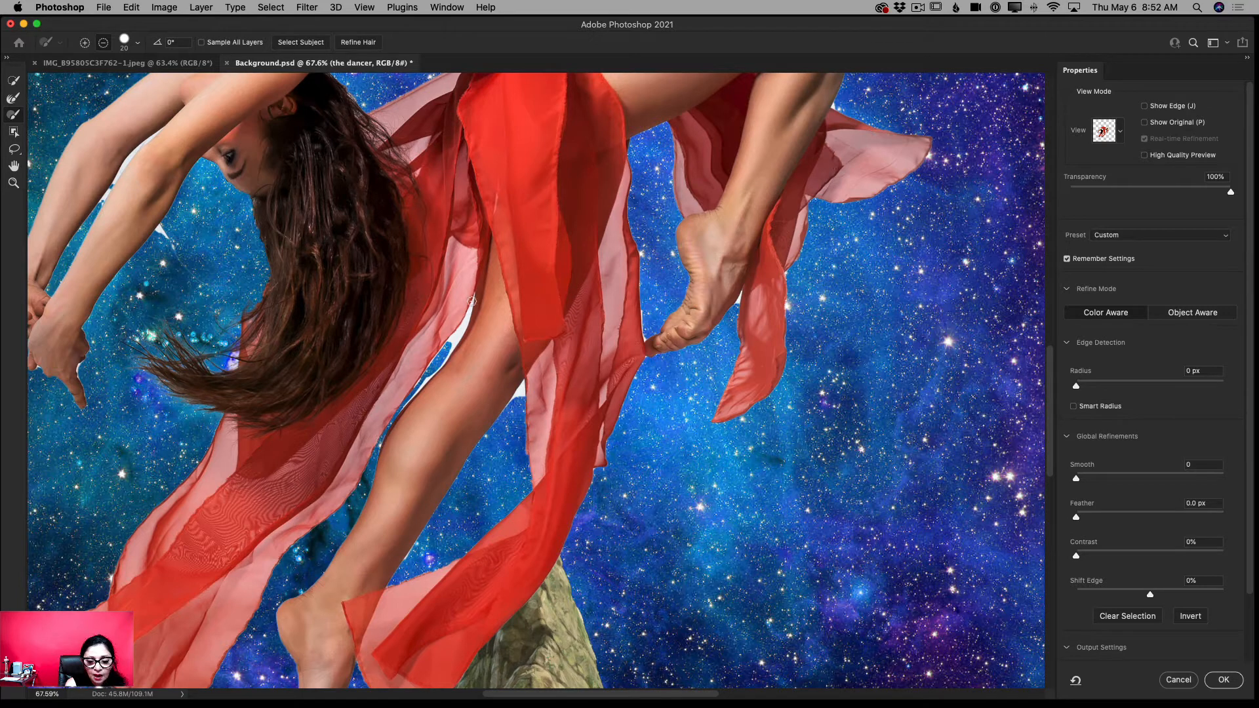
pyautogui.moveTo(473, 297)
pyautogui.mouseDown()
pyautogui.moveTo(462, 329)
pyautogui.moveTo(476, 295)
pyautogui.moveTo(444, 363)
pyautogui.moveTo(399, 410)
pyautogui.moveTo(449, 343)
pyautogui.moveTo(388, 420)
pyautogui.mouseUp()
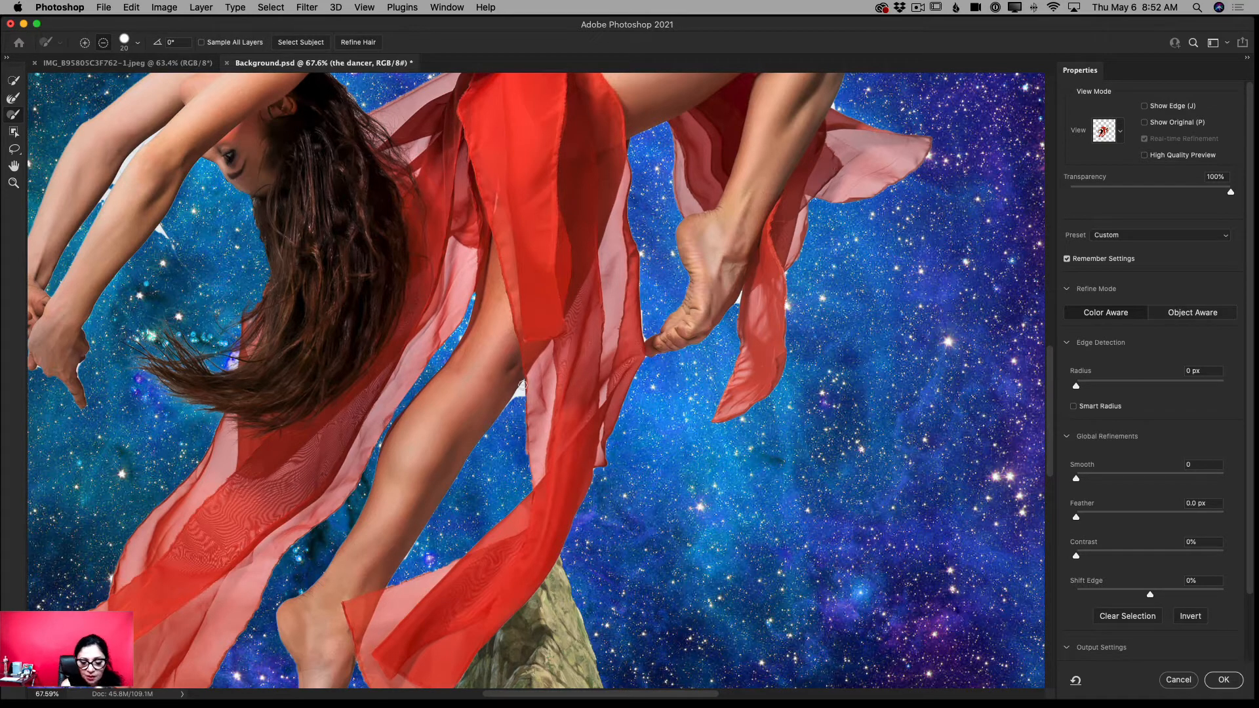
# - Brush away the small white backdrop patch between the back of the standing leg and the hanging skirt panel
pyautogui.moveTo(522, 385); pyautogui.dragTo(519, 392)
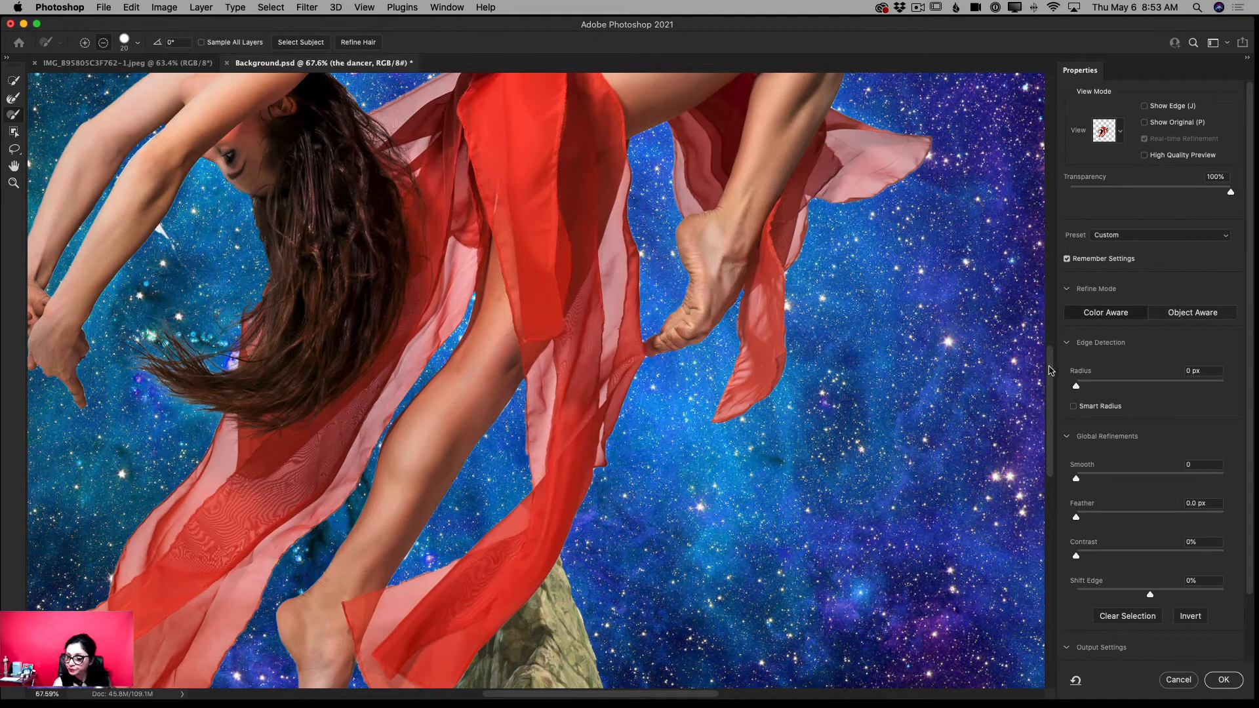
pyautogui.click(13, 183)
pyautogui.moveTo(558, 387); pyautogui.dragTo(518, 398)
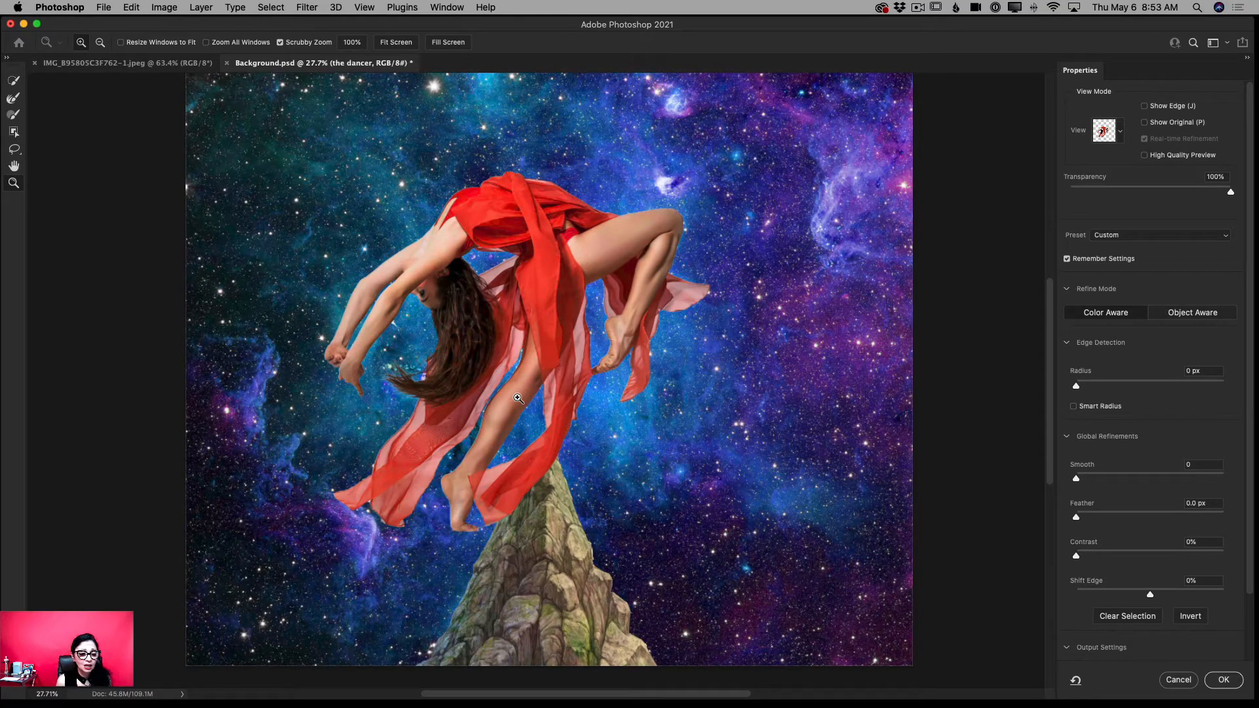
# - Inspect the edges of the dancer's arms and hair up close with the brush reduced to size 10
pyautogui.moveTo(411, 288); pyautogui.dragTo(452, 355)
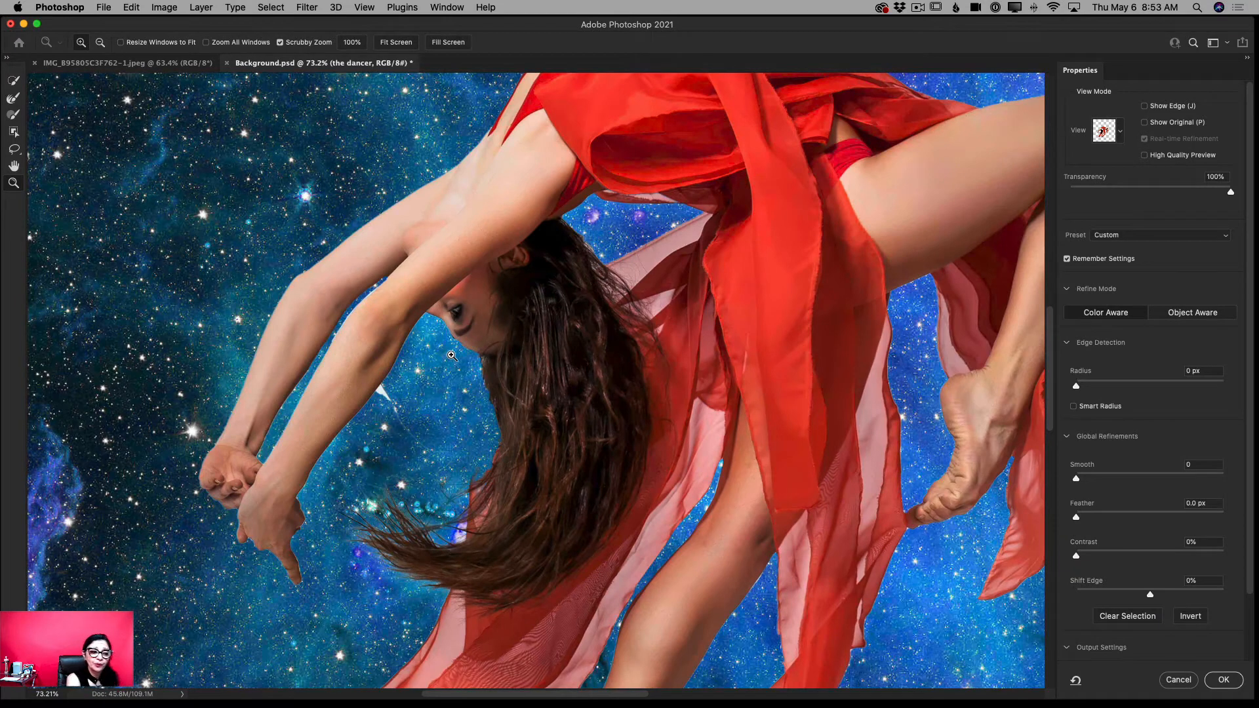
pyautogui.click(18, 118)
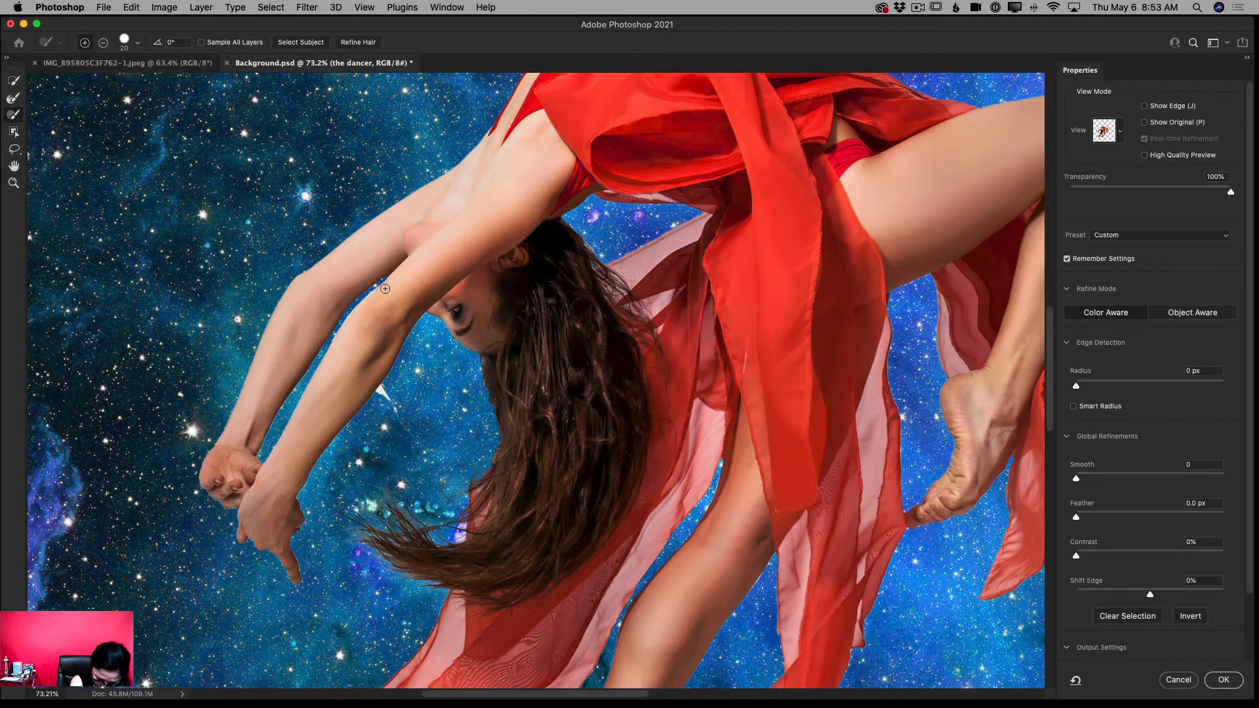
pyautogui.press('[')
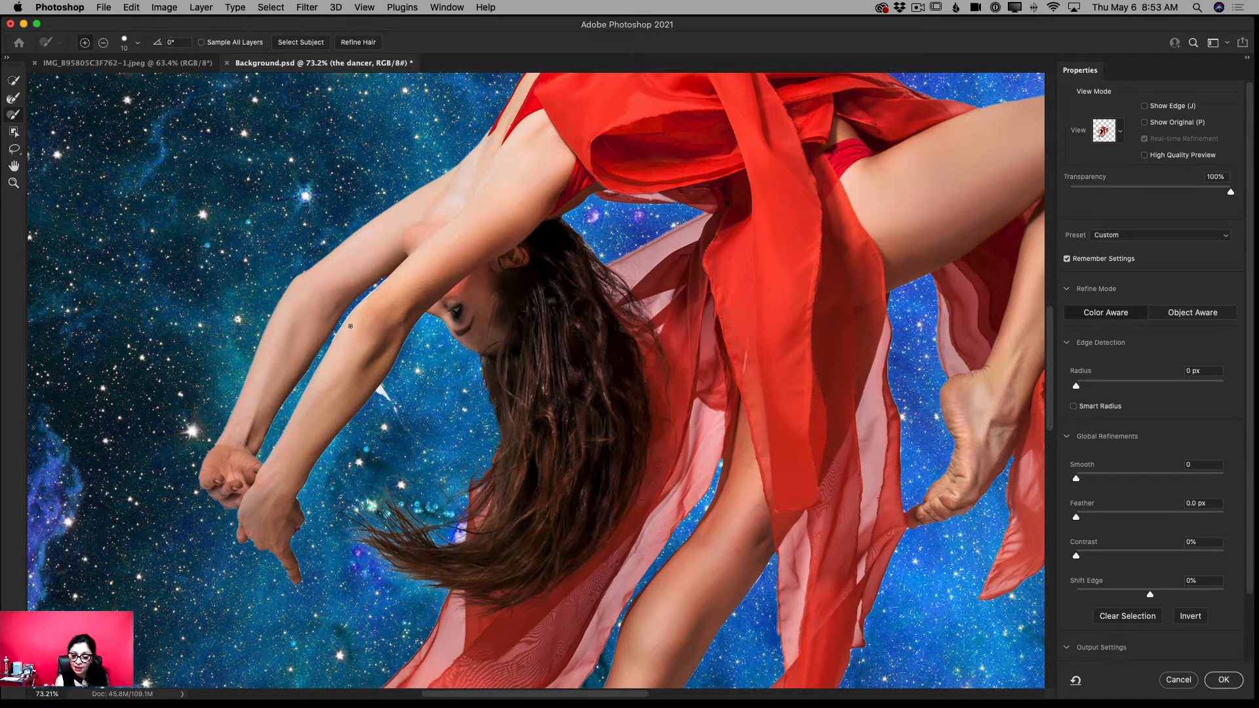
pyautogui.click(15, 184)
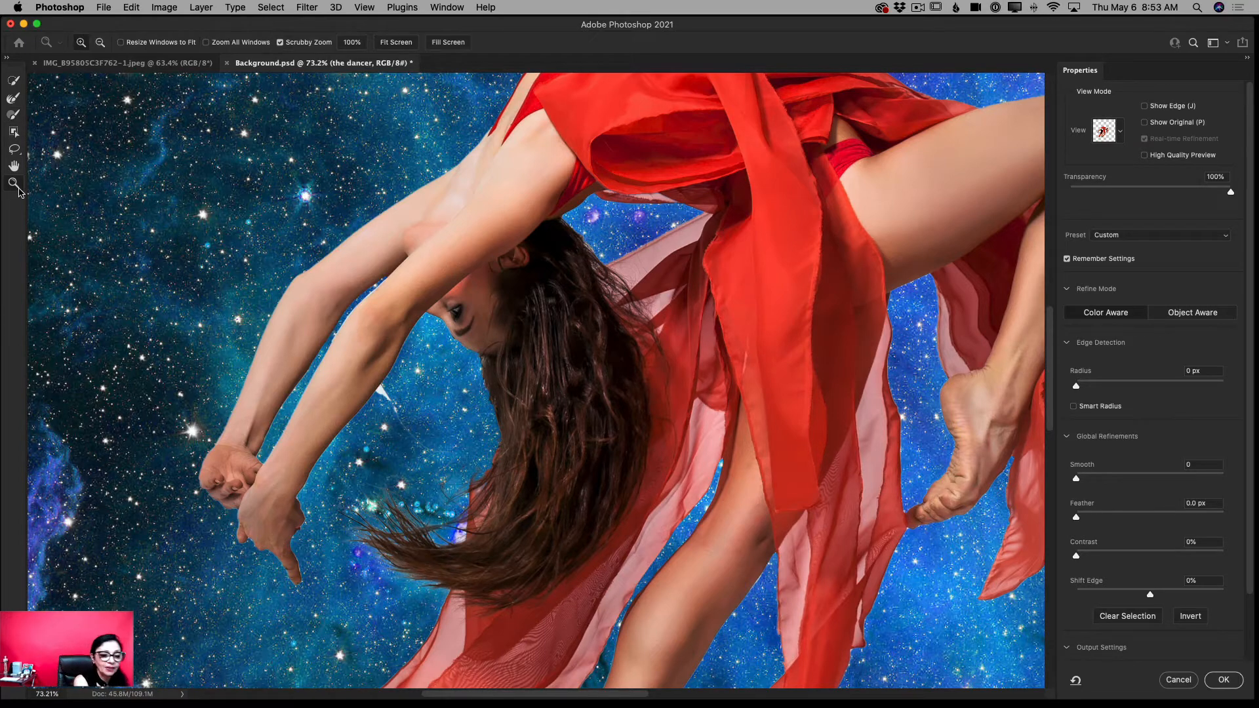
pyautogui.moveTo(448, 350); pyautogui.dragTo(406, 359)
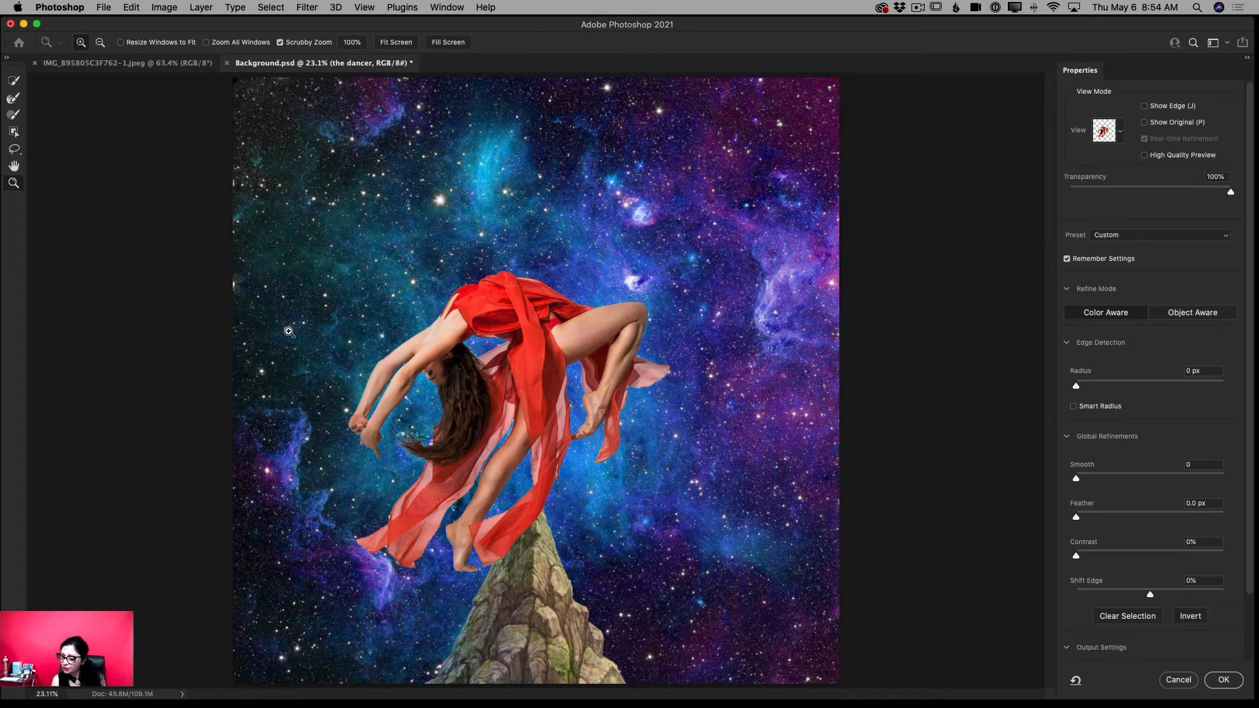
# - Turn on Decontaminate Colors at 100% and output the refined cutout to a new layer with layer mask
pyautogui.scroll(-3, 1143, 468)
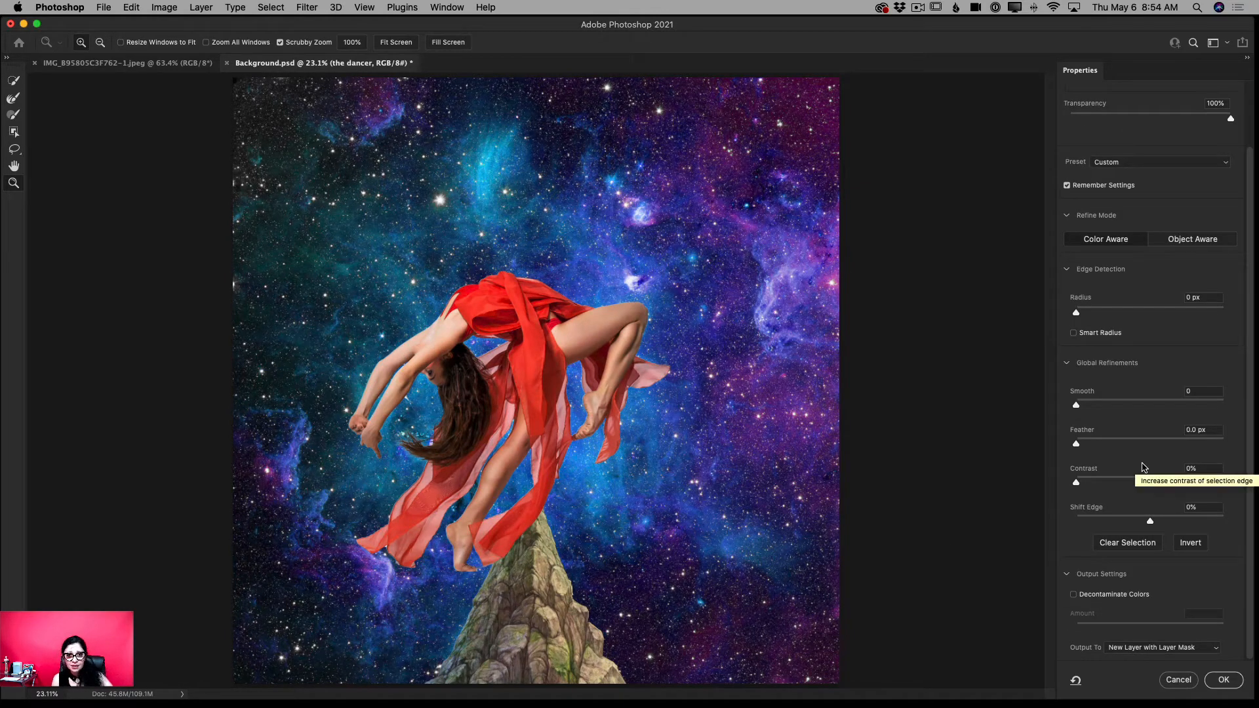
pyautogui.click(1073, 594)
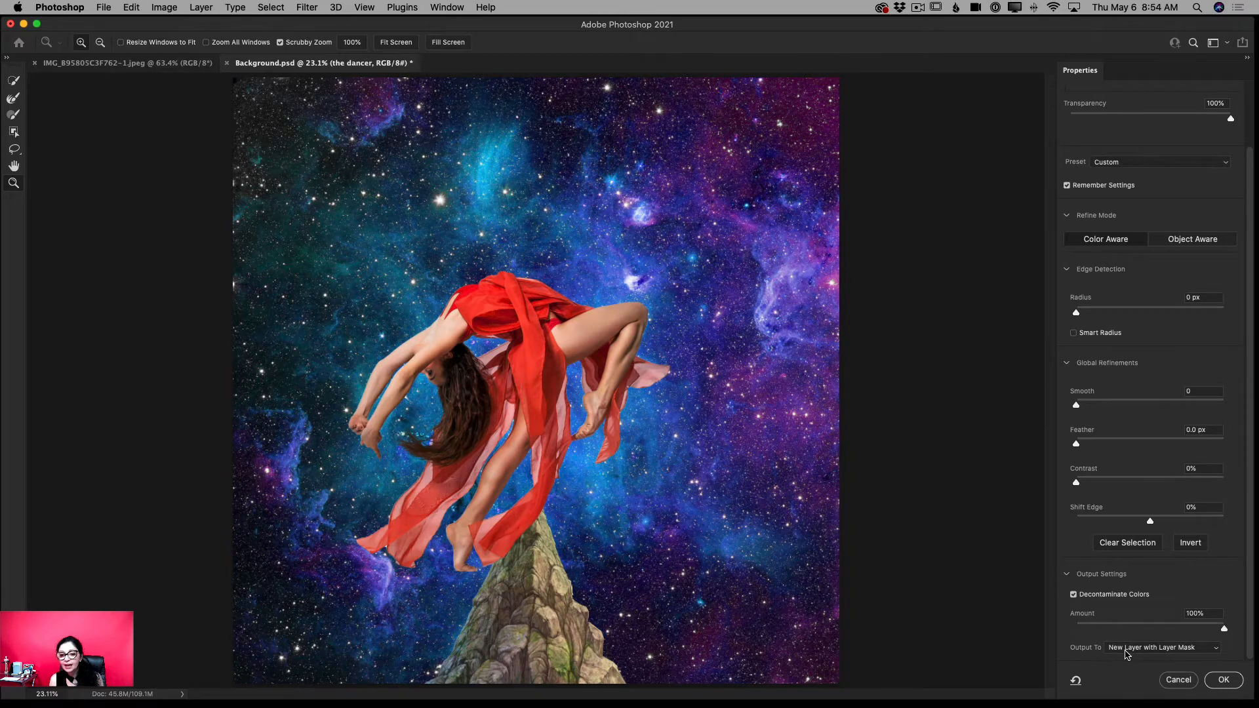
pyautogui.click(1223, 680)
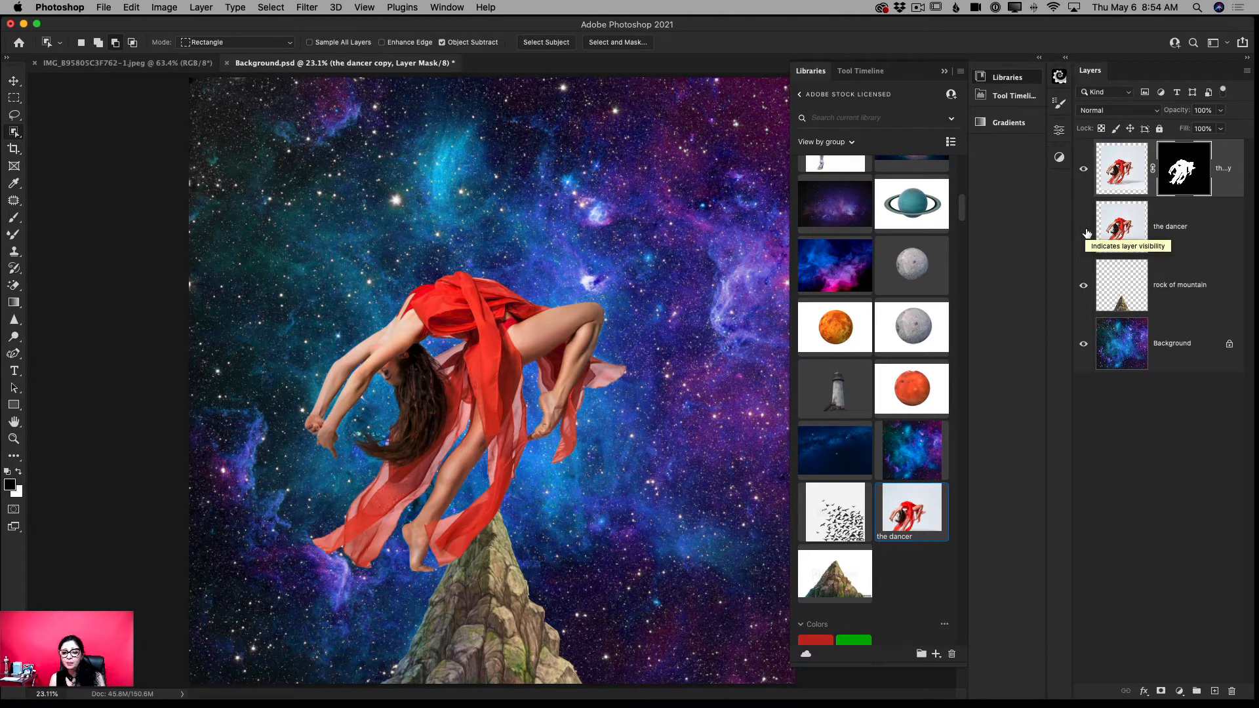
# - Delete the hidden original dancer layer, keeping the masked copy
pyautogui.click(1182, 228)
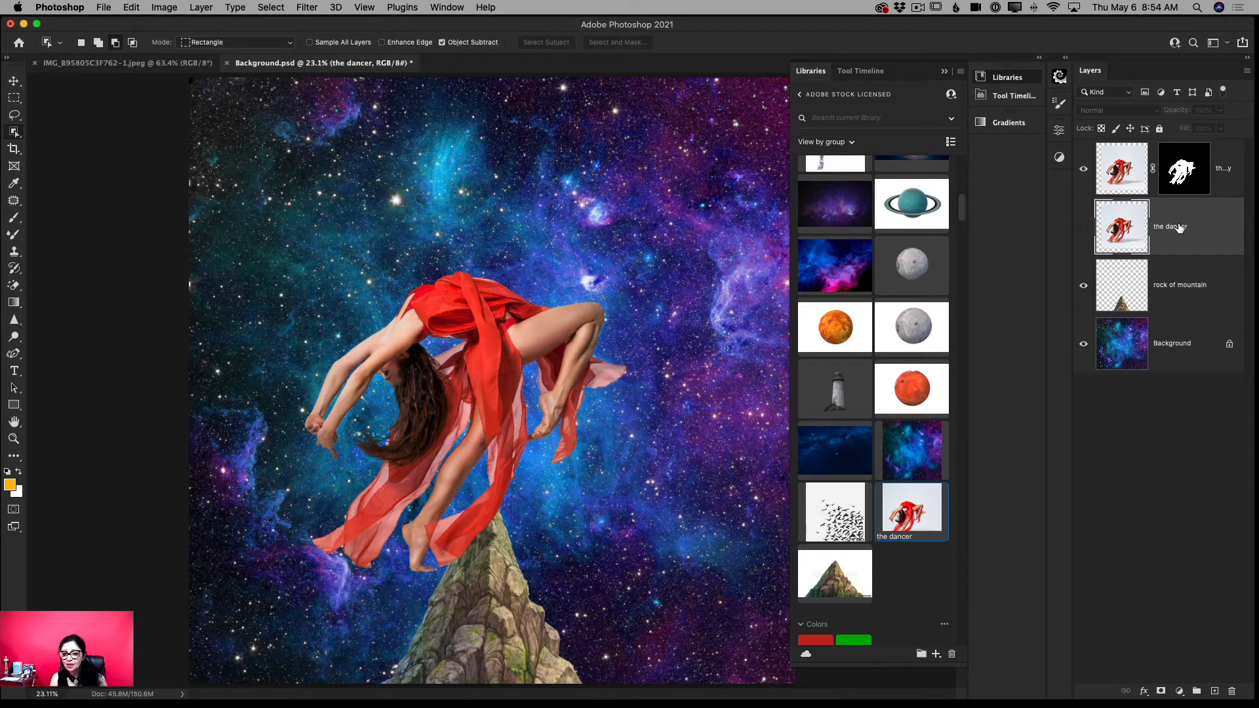
pyautogui.moveTo(1180, 227); pyautogui.dragTo(1231, 693)
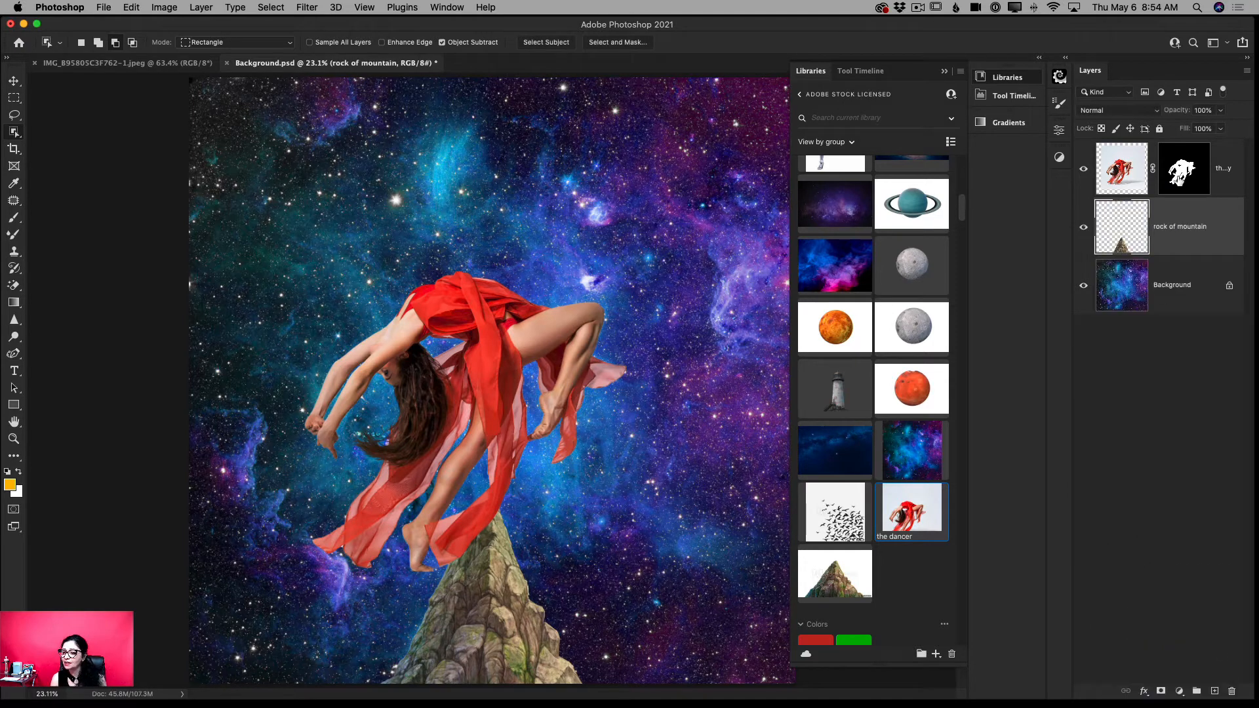
# - Scale the masked dancer down slightly and move her so the standing foot rests on the mountain's peak
pyautogui.click(1178, 181)
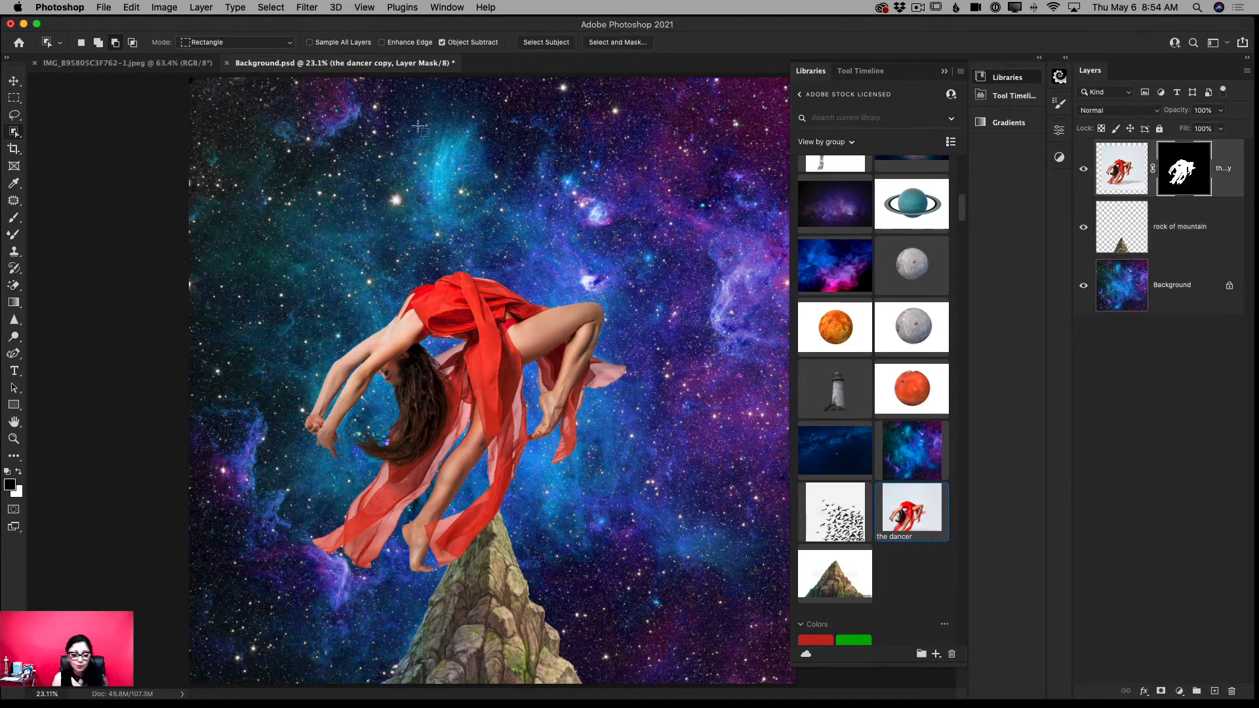
pyautogui.click(14, 80)
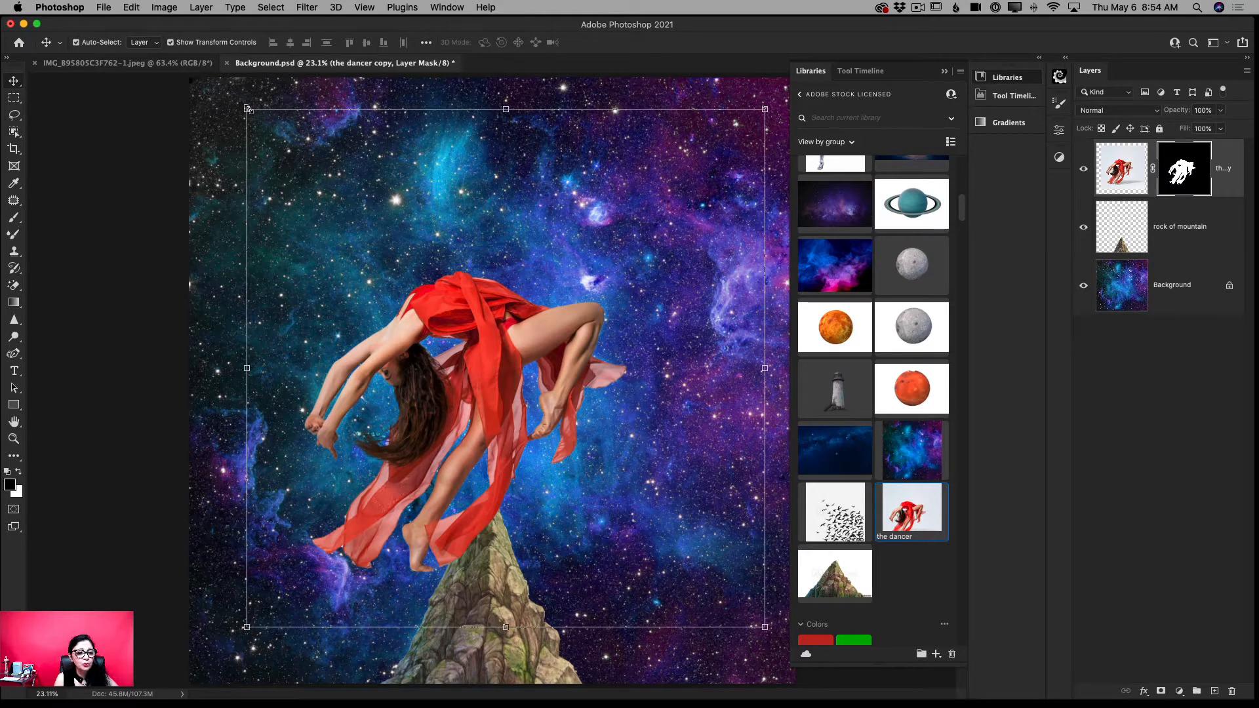
pyautogui.moveTo(247, 108); pyautogui.dragTo(288, 143)
pyautogui.moveTo(516, 392); pyautogui.dragTo(561, 316)
pyautogui.click(663, 42)
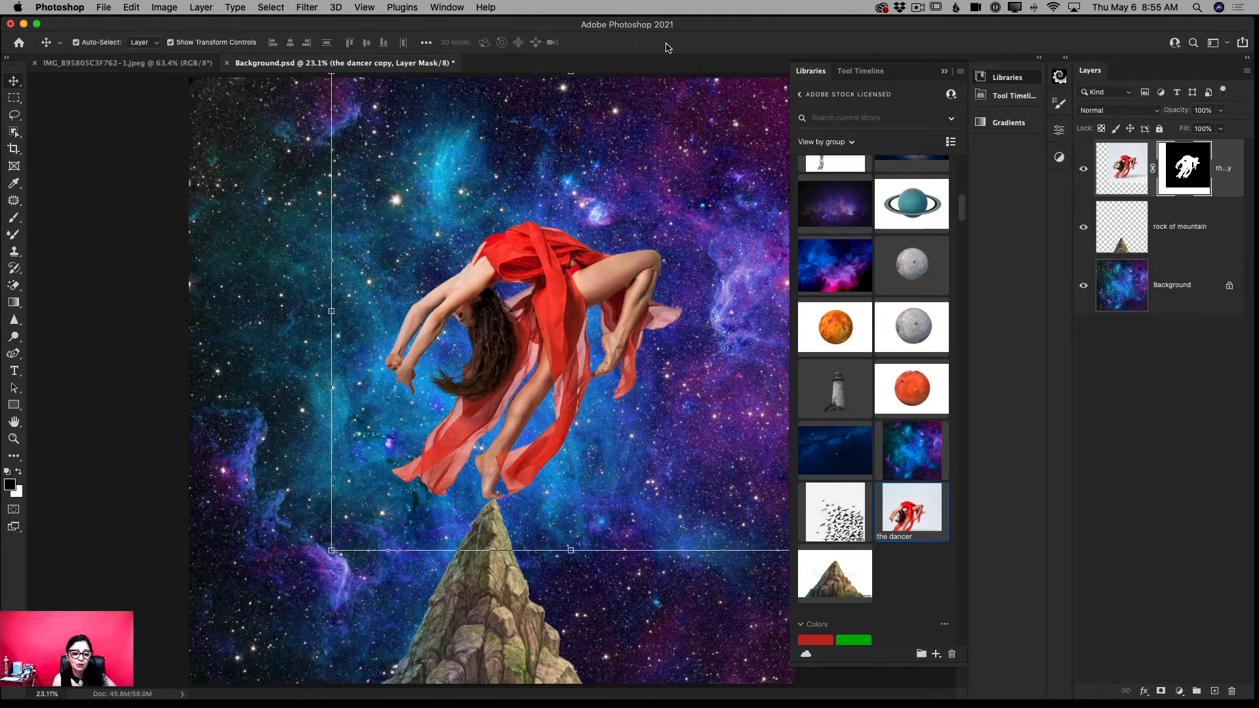
# - Scale the dancer to about 93%, rotate her about 4° clockwise and set the standing foot back on the peak
pyautogui.click(14, 439)
pyautogui.moveTo(477, 446); pyautogui.dragTo(451, 445)
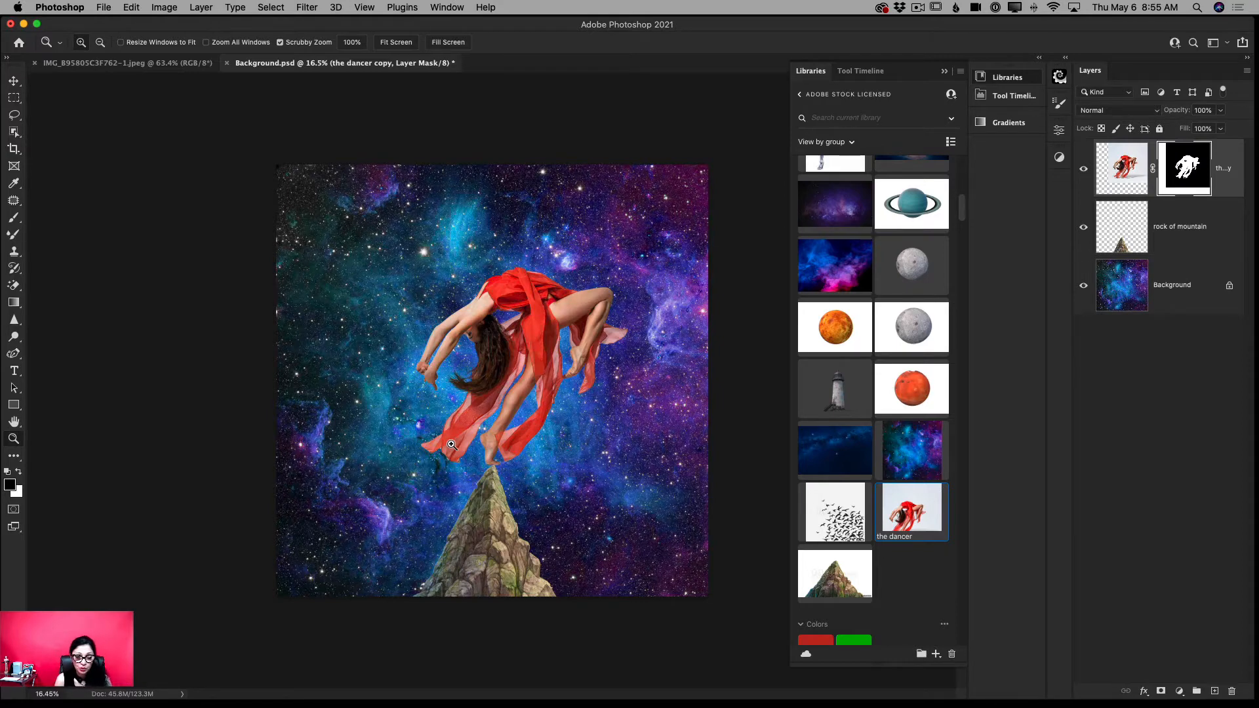
pyautogui.moveTo(492, 474); pyautogui.dragTo(510, 470)
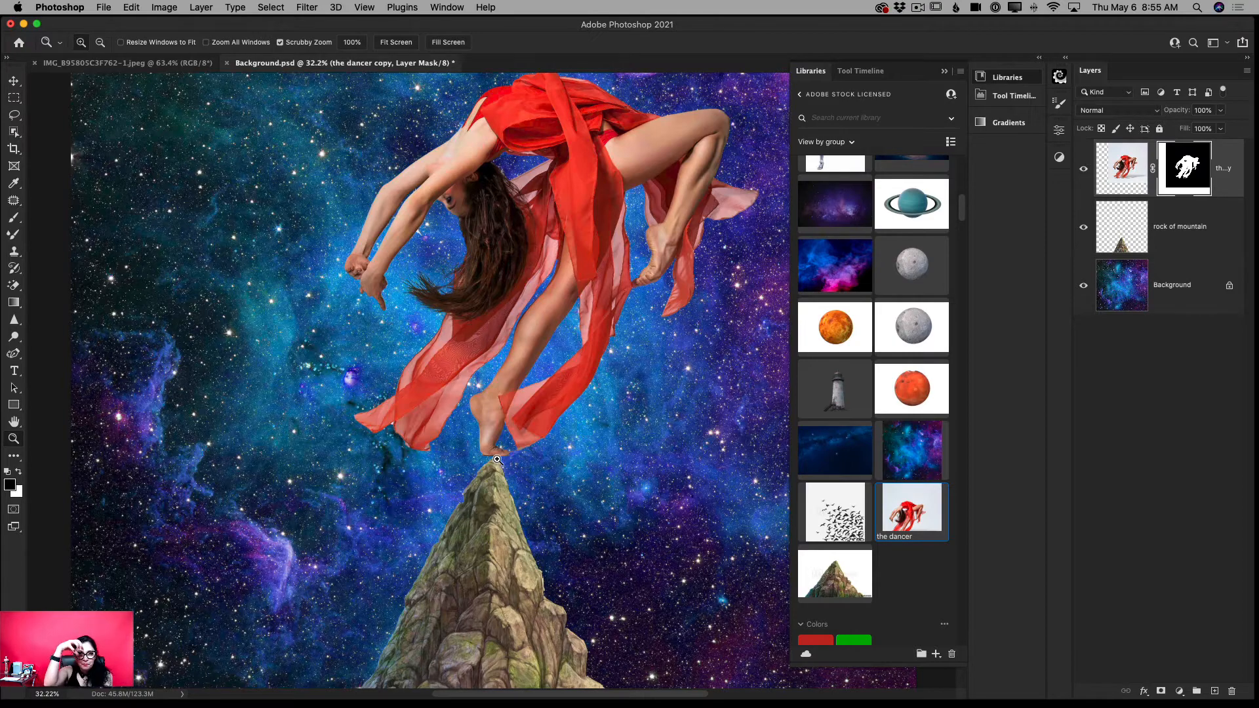
pyautogui.moveTo(451, 452); pyautogui.dragTo(388, 409)
pyautogui.click(13, 80)
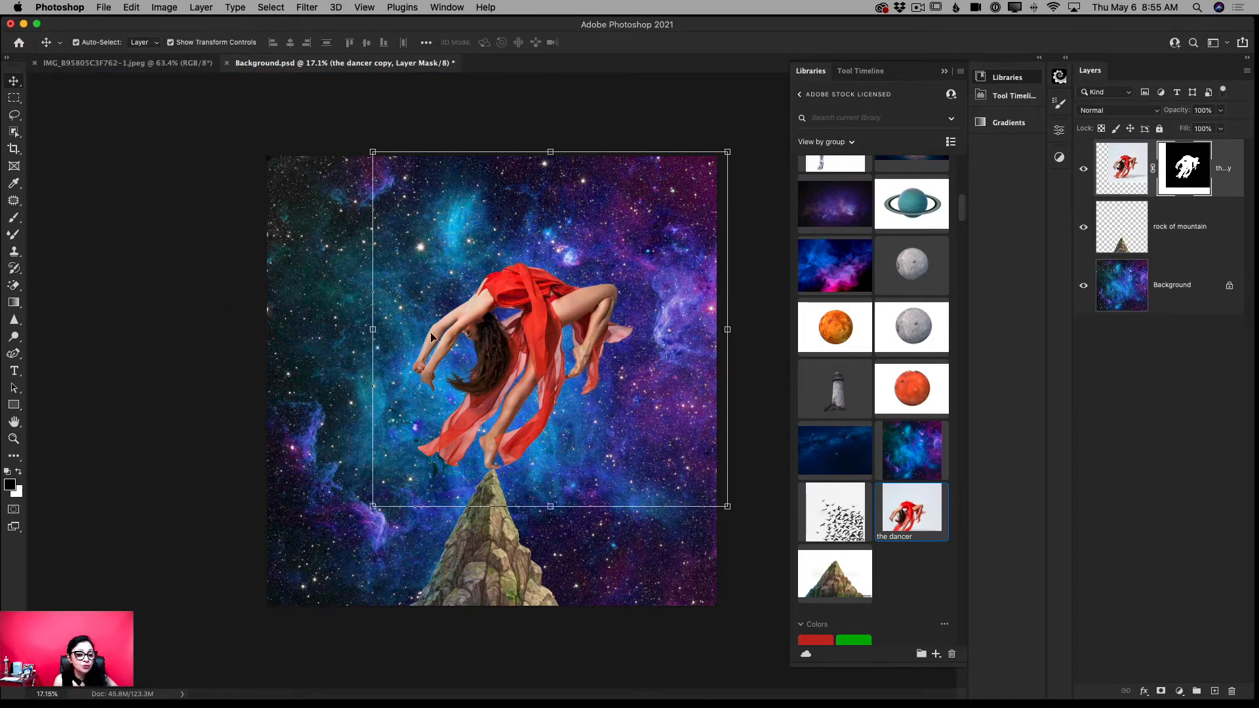
pyautogui.moveTo(371, 329); pyautogui.dragTo(396, 329)
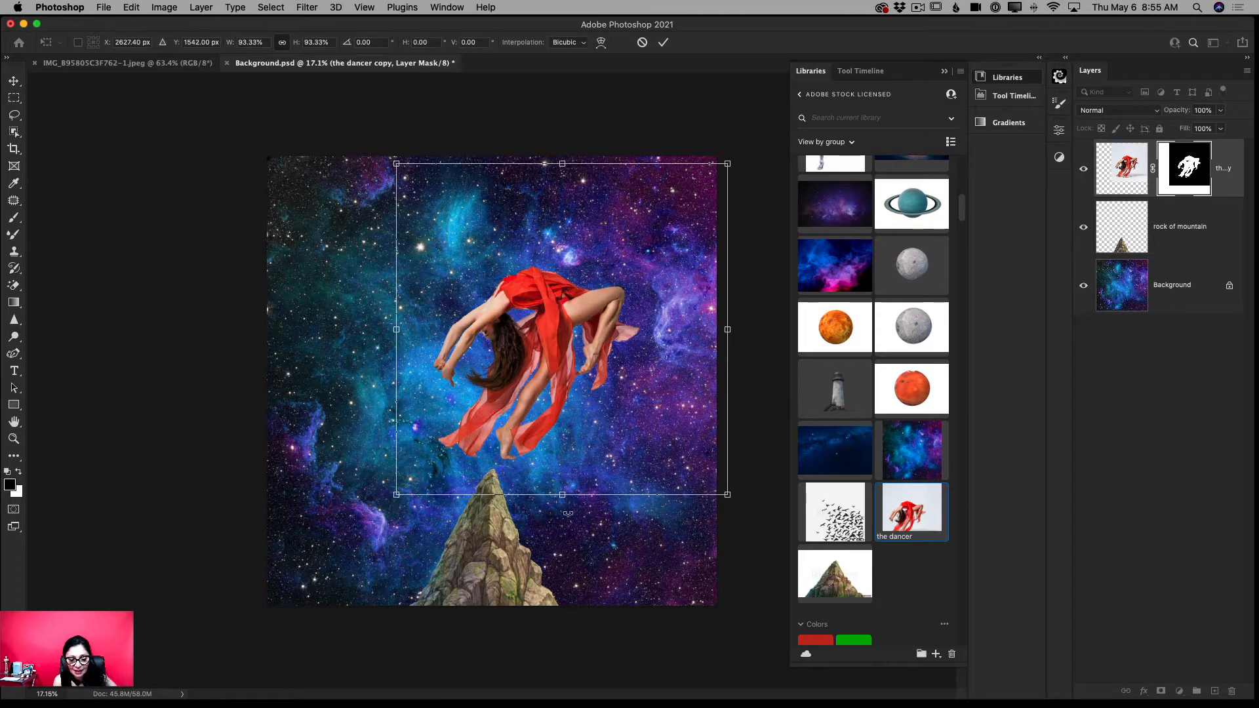
pyautogui.moveTo(568, 514); pyautogui.dragTo(555, 514)
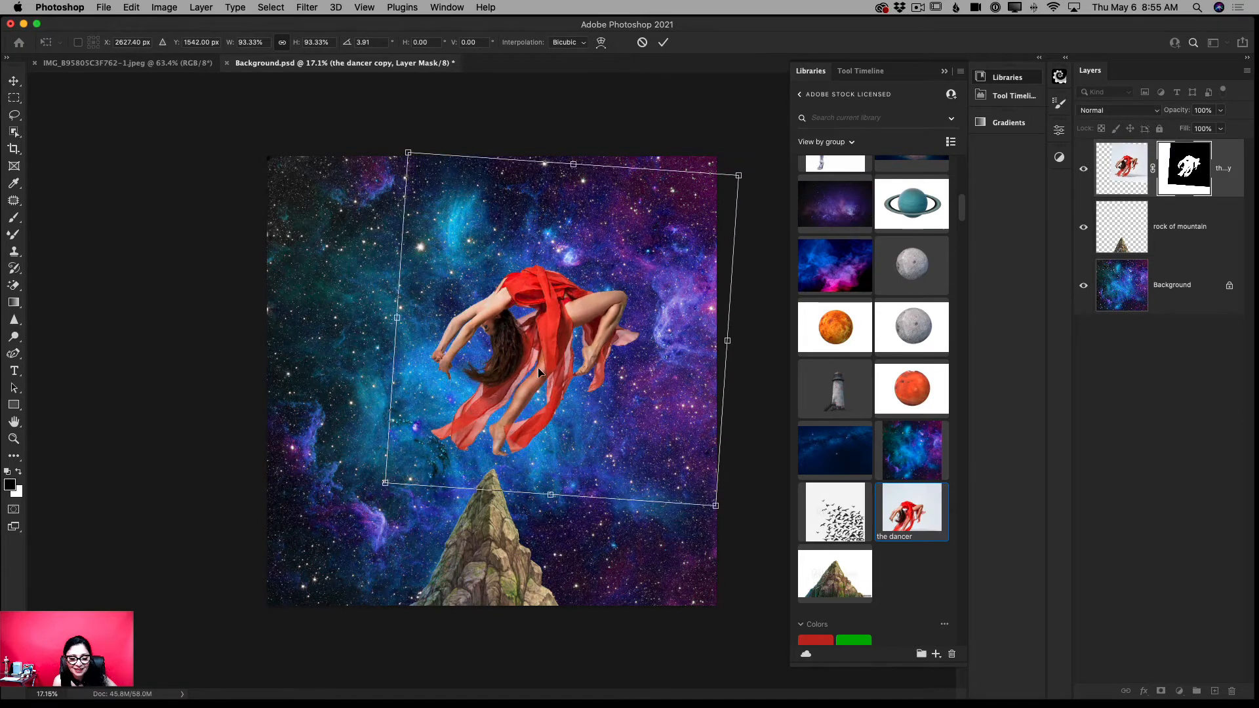
pyautogui.moveTo(531, 375); pyautogui.dragTo(525, 387)
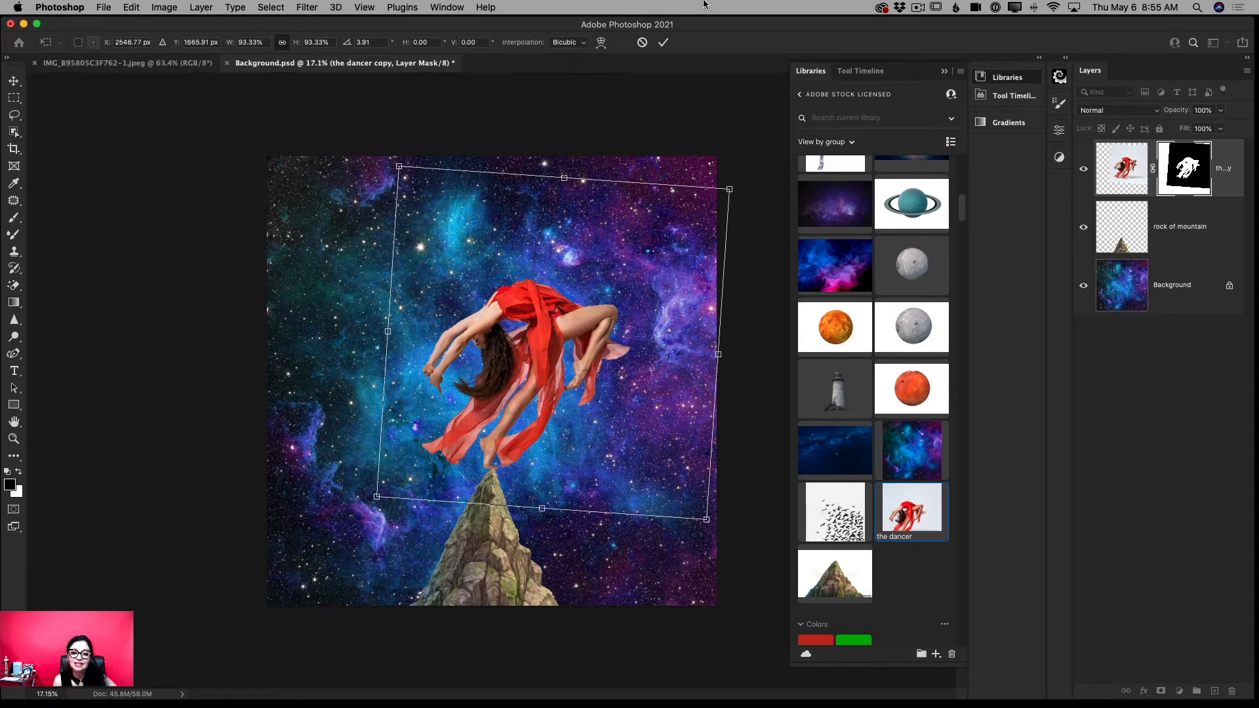
pyautogui.click(660, 43)
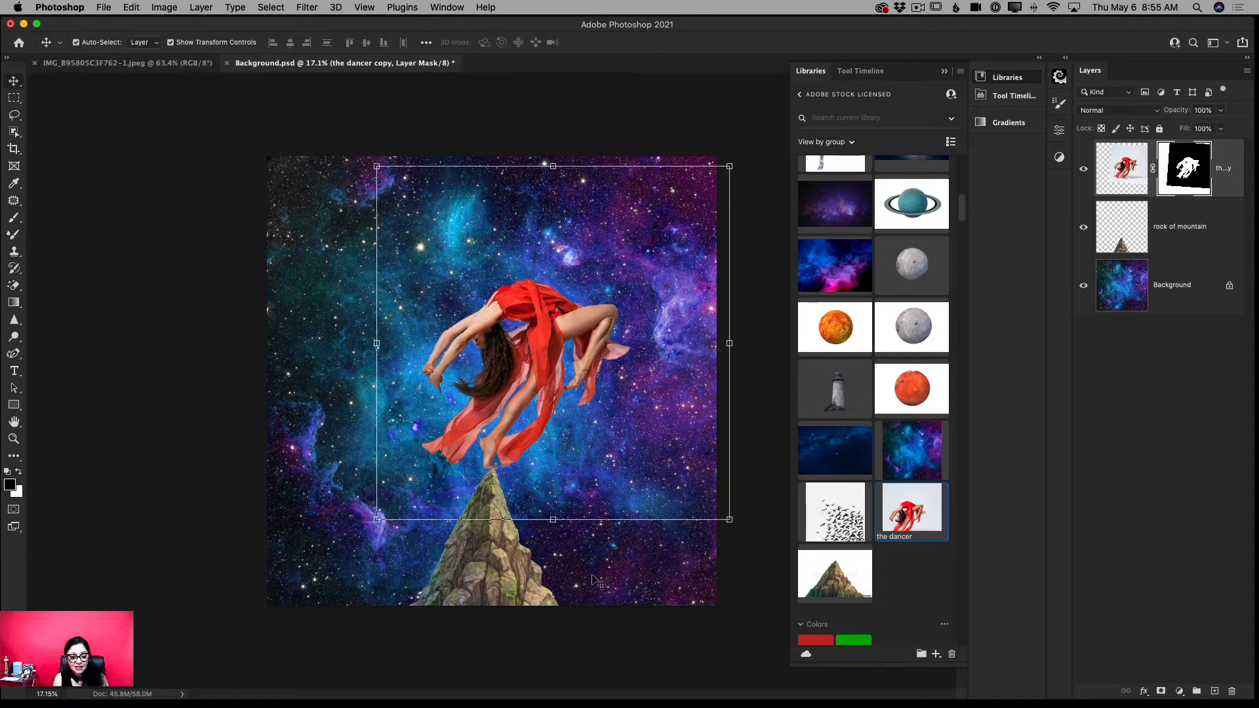
# - Enlarge the mountain rock to about 125% and move its tip back under the dancer's foot
pyautogui.click(503, 567)
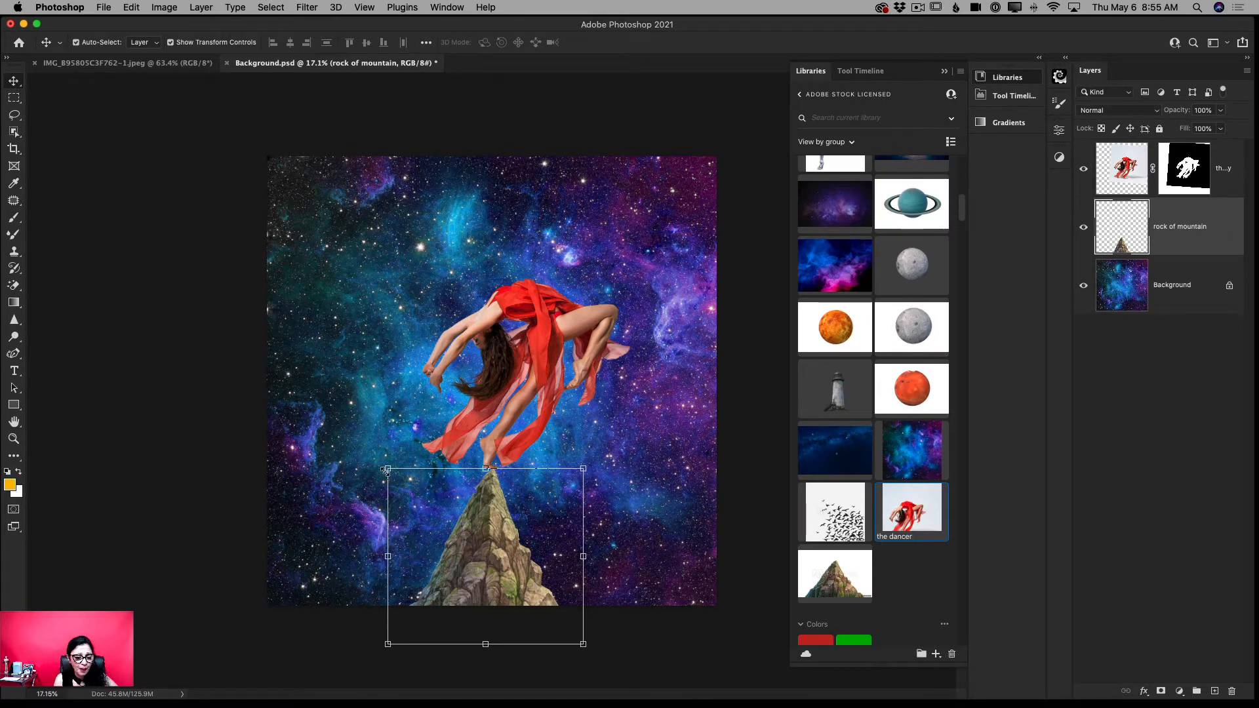
pyautogui.moveTo(389, 470); pyautogui.dragTo(338, 425)
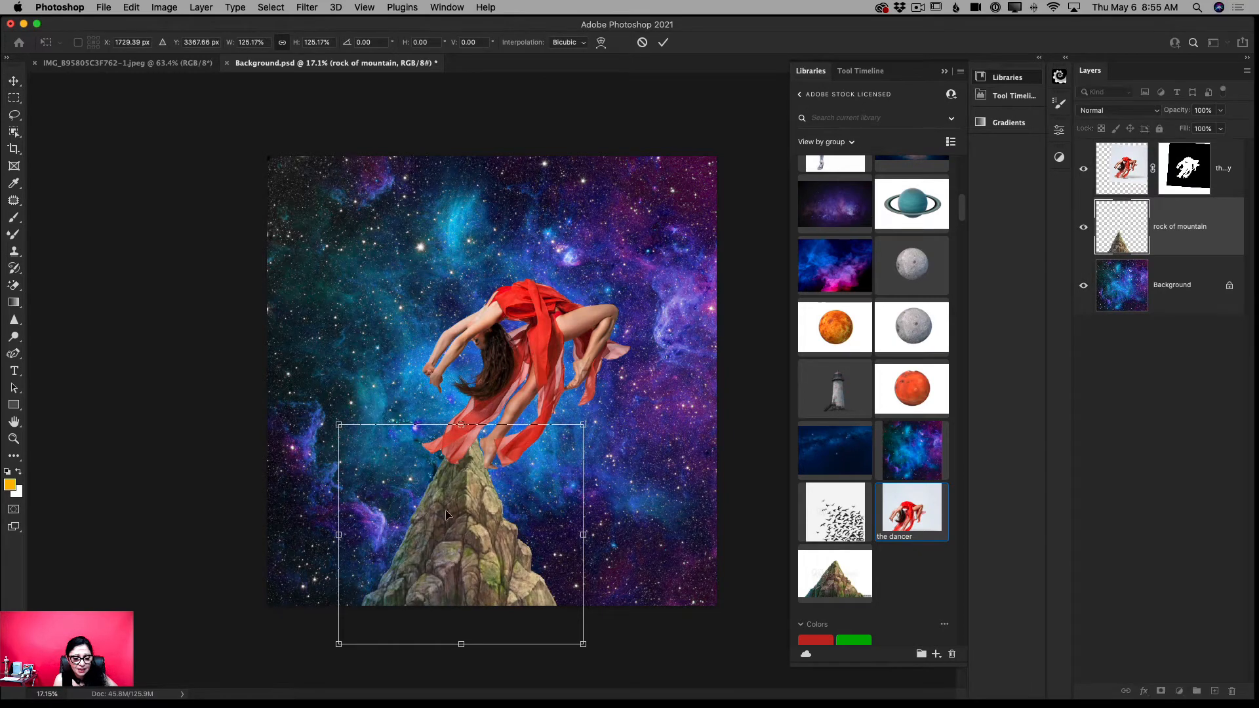
pyautogui.moveTo(451, 507); pyautogui.dragTo(473, 549)
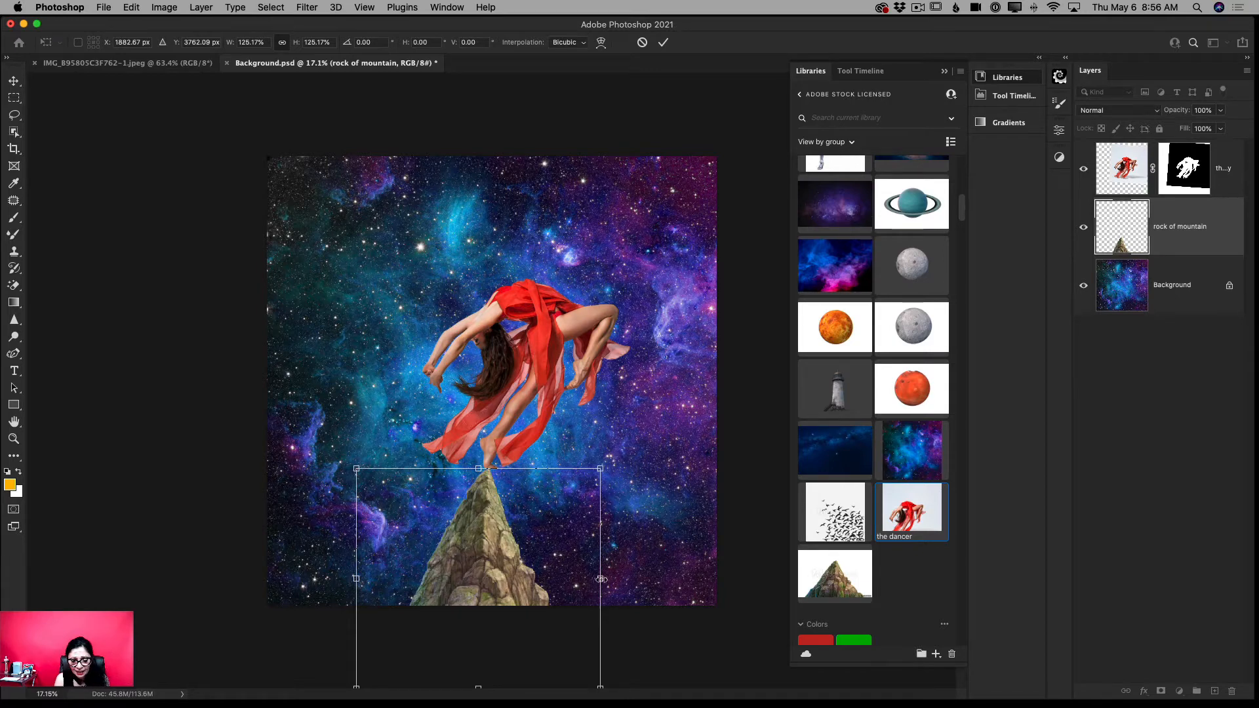
# - Stretch the mountain's width to about 161% and recentre its tip under the dancer's foot
pyautogui.moveTo(600, 579); pyautogui.dragTo(671, 580)
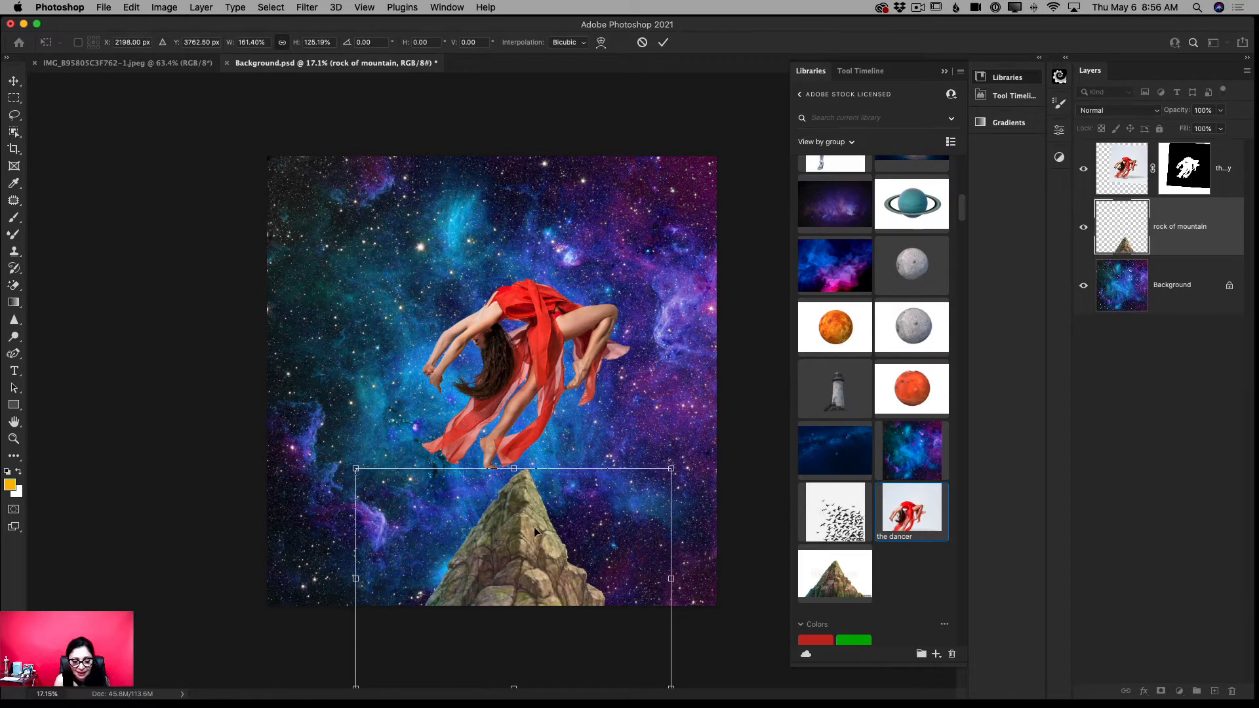
pyautogui.moveTo(534, 525); pyautogui.dragTo(497, 526)
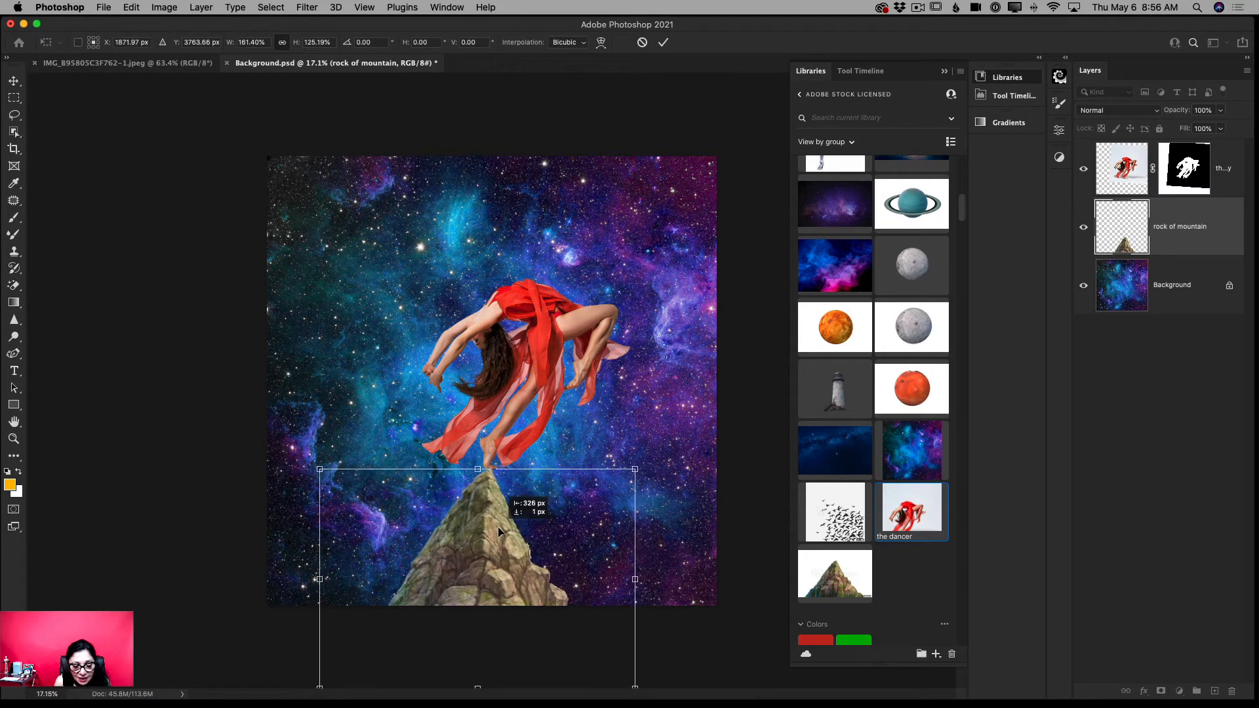
pyautogui.click(663, 42)
pyautogui.hotkey('ctrl', 't')
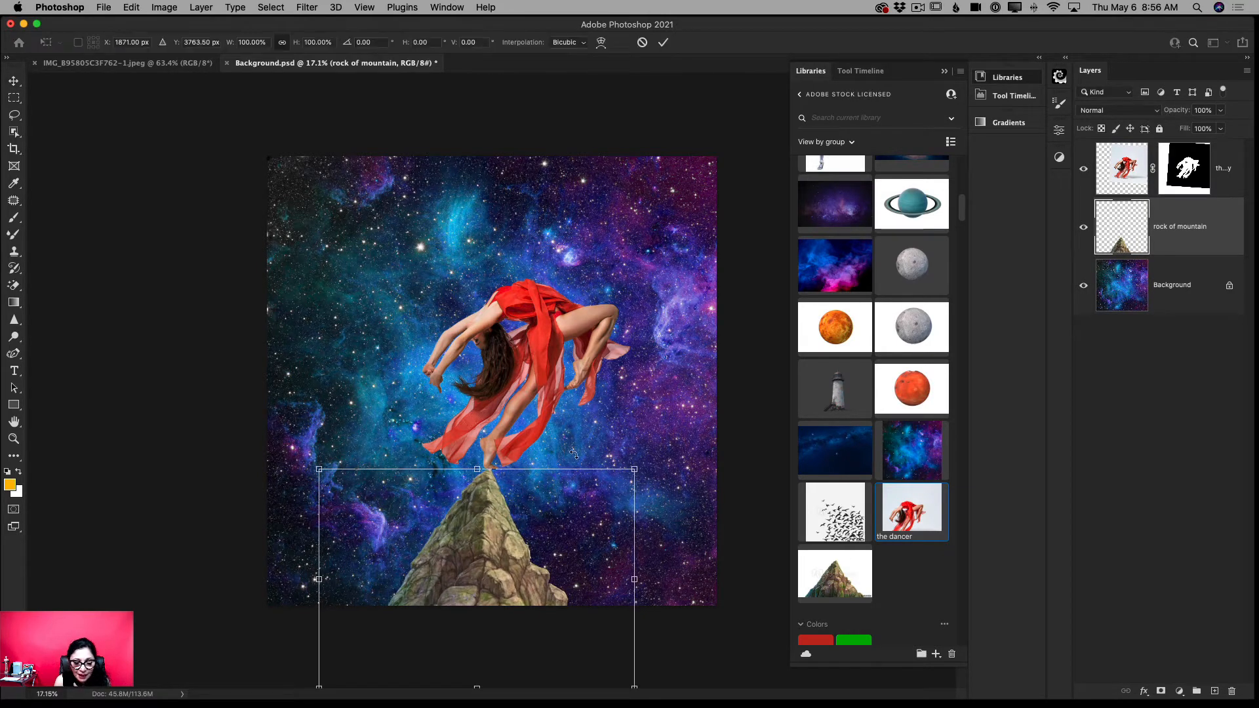
pyautogui.click(663, 42)
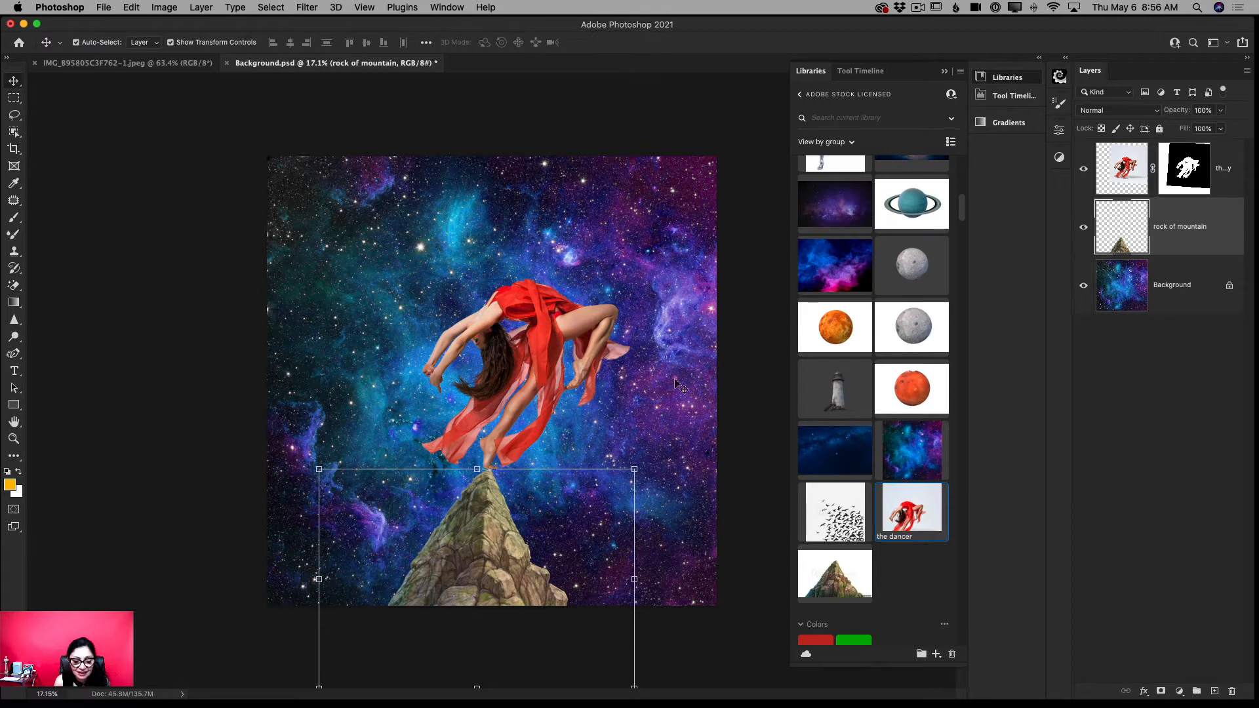
pyautogui.click(1170, 299)
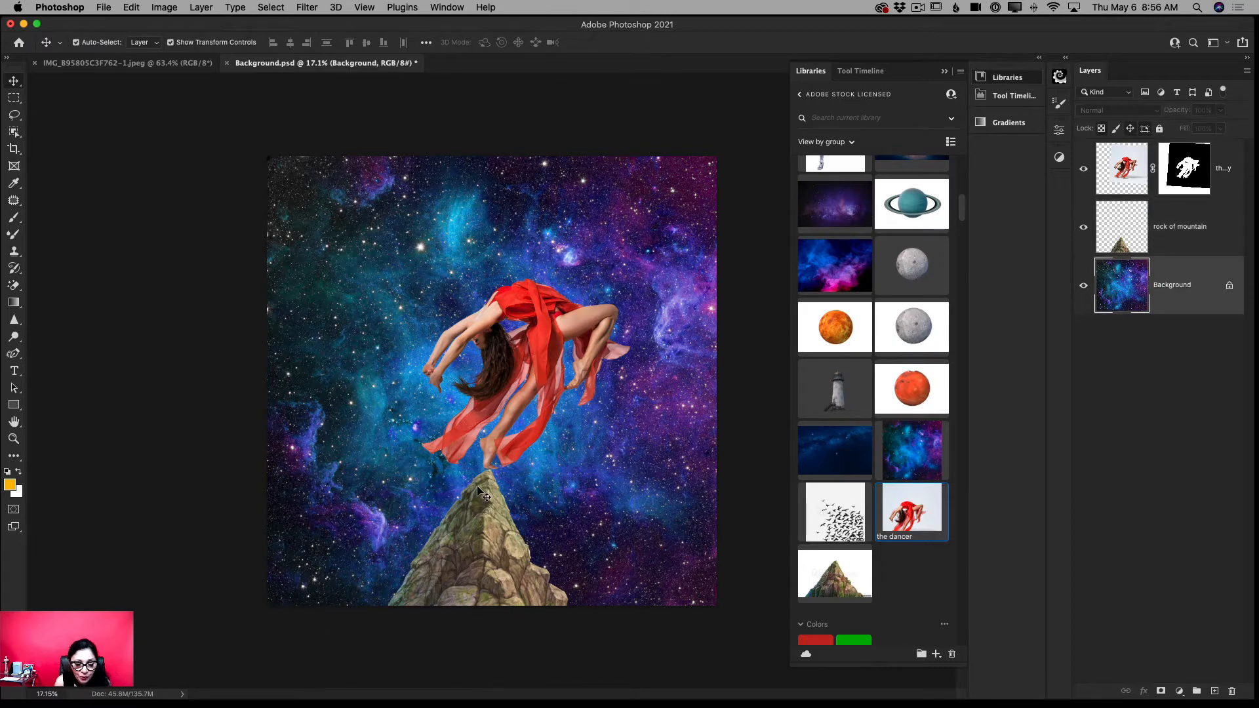
pyautogui.moveTo(478, 487); pyautogui.dragTo(384, 487)
pyautogui.press('z')
# - Raise the mountain slightly, and move the dancer up so the standing foot rests on its tip again
pyautogui.click(14, 81)
pyautogui.click(14, 439)
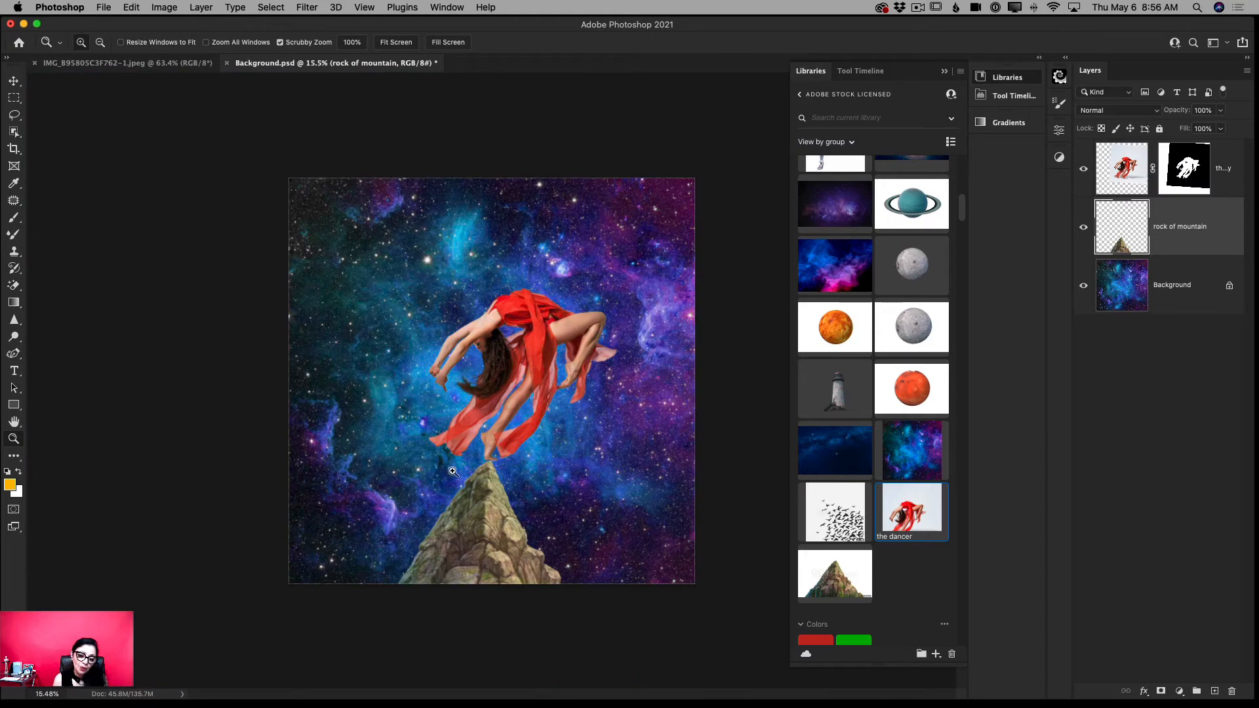
pyautogui.click(14, 80)
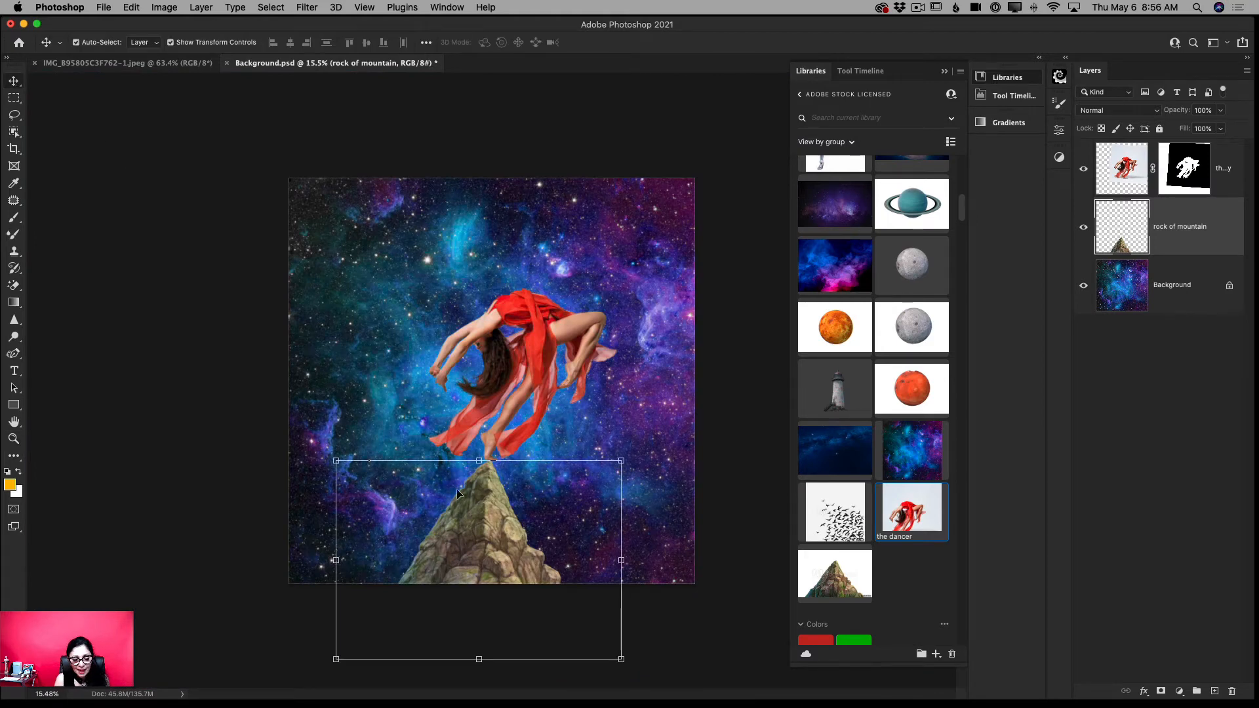
pyautogui.moveTo(477, 514)
pyautogui.mouseDown()
pyautogui.moveTo(478, 486)
pyautogui.moveTo(477, 502)
pyautogui.mouseUp()
pyautogui.click(531, 339)
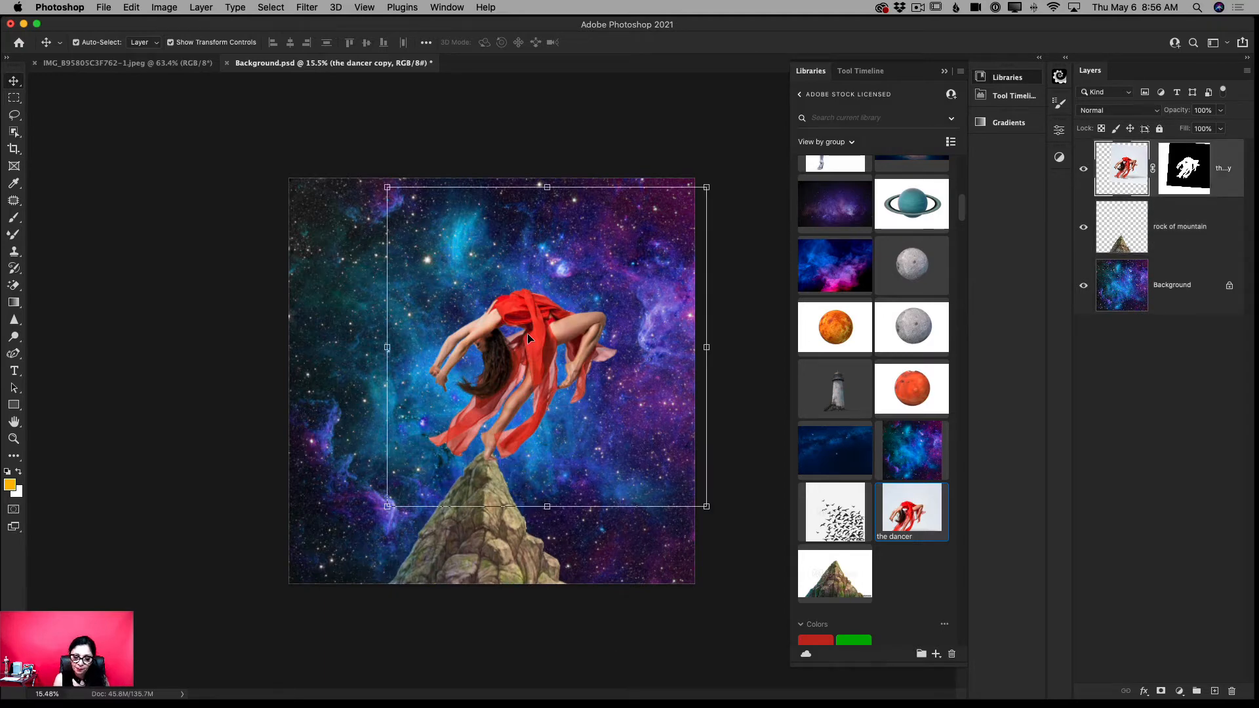
pyautogui.moveTo(527, 333); pyautogui.dragTo(526, 322)
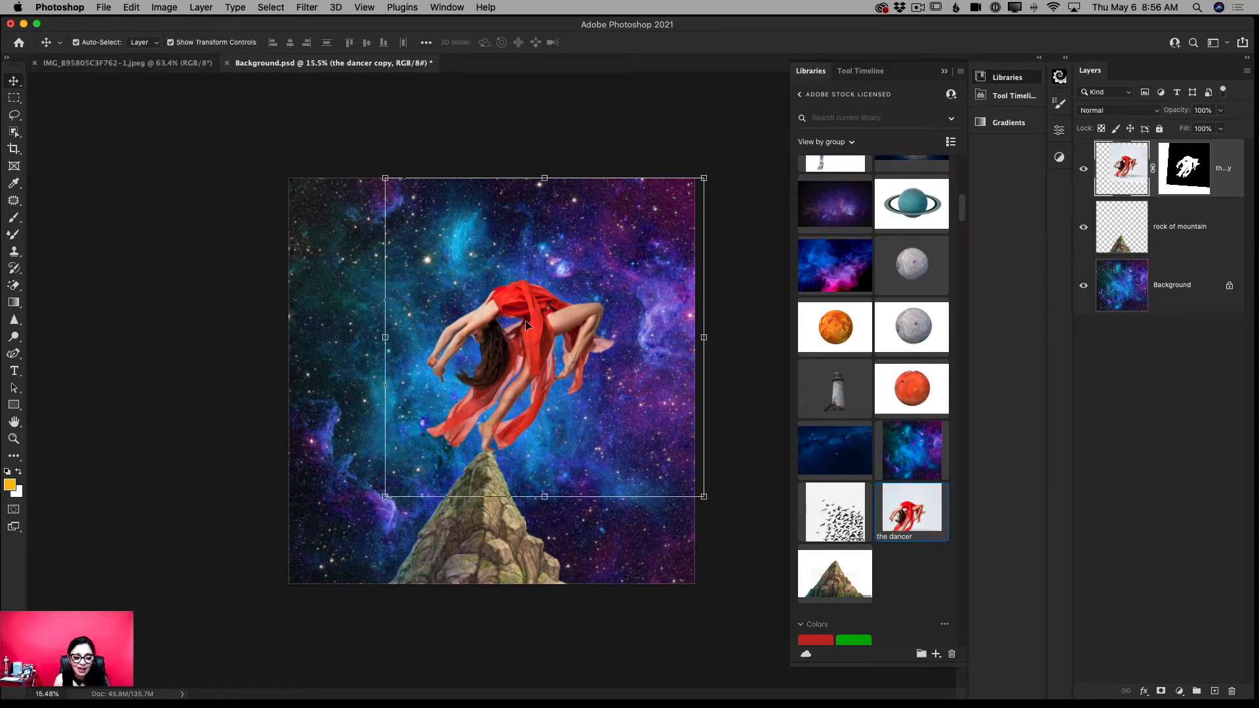
# - Make the layer mask of the dancer's copy active for editing
pyautogui.click(14, 438)
pyautogui.moveTo(480, 488)
pyautogui.mouseDown()
pyautogui.moveTo(529, 518)
pyautogui.moveTo(479, 510)
pyautogui.mouseUp()
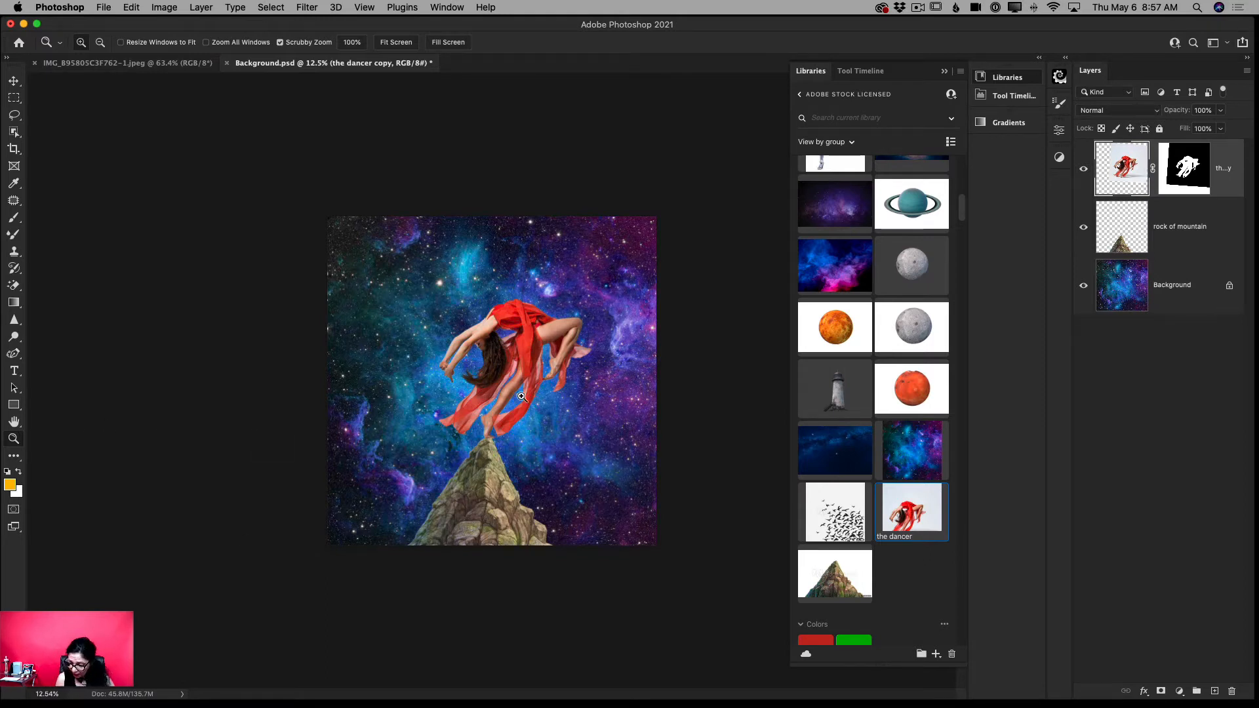
pyautogui.moveTo(479, 407); pyautogui.dragTo(541, 416)
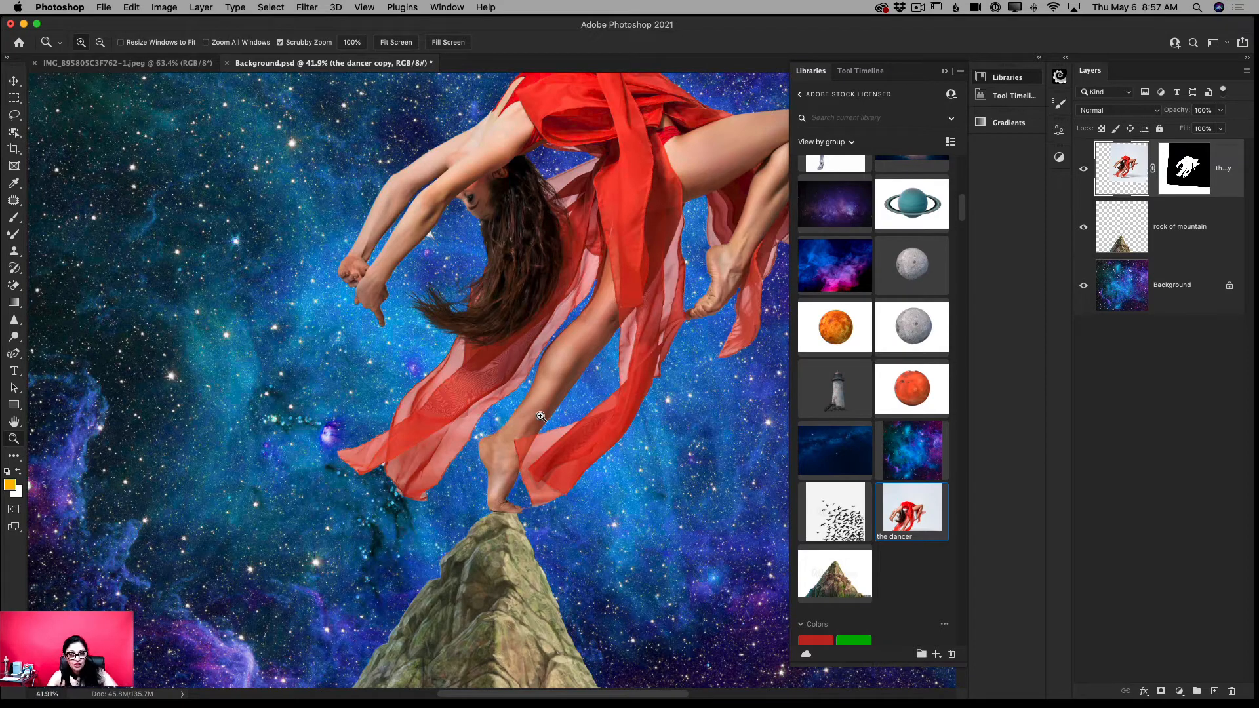
pyautogui.click(1190, 175)
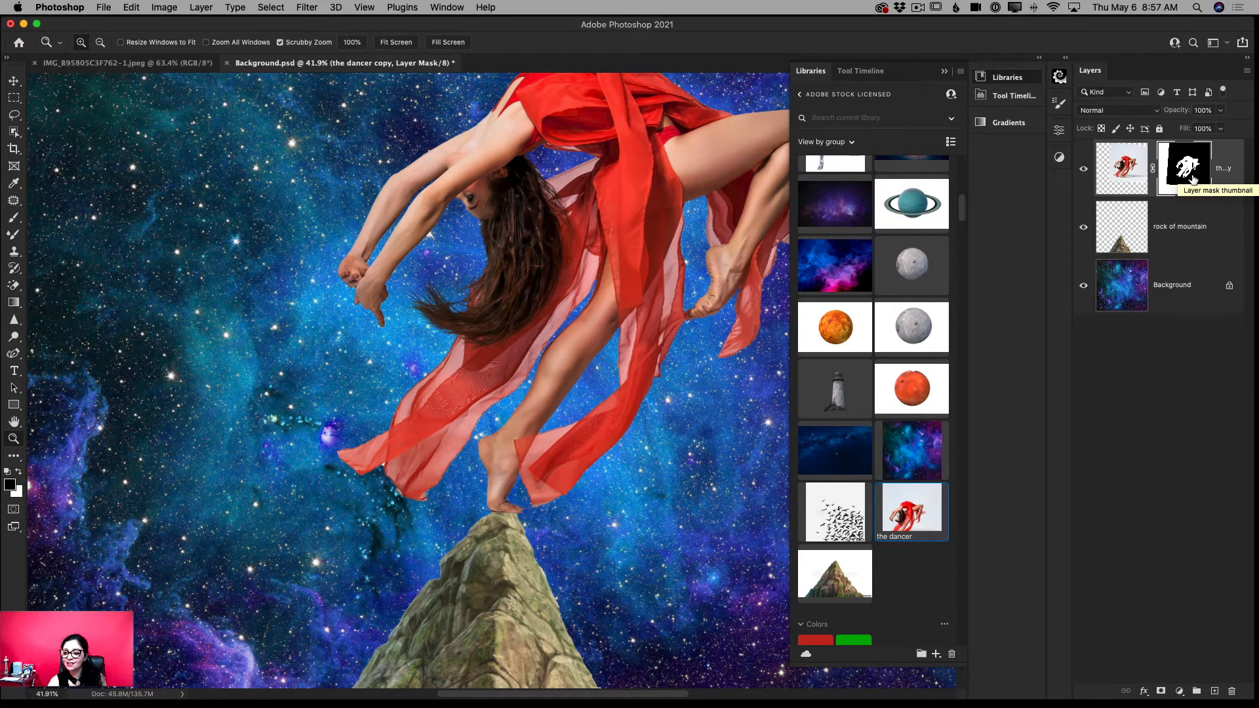
# - Make the dancer's layer mask active and set up a black Brush with size 125 and 16% opacity
pyautogui.click(1123, 184)
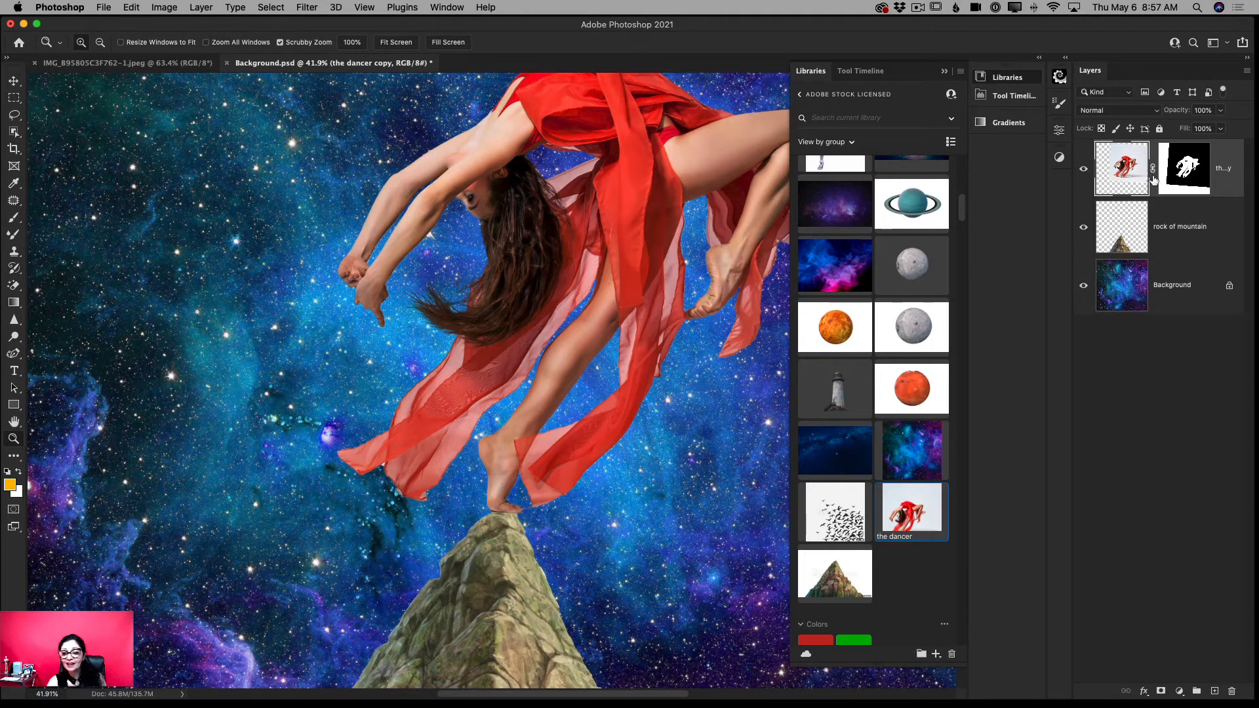
pyautogui.click(1181, 174)
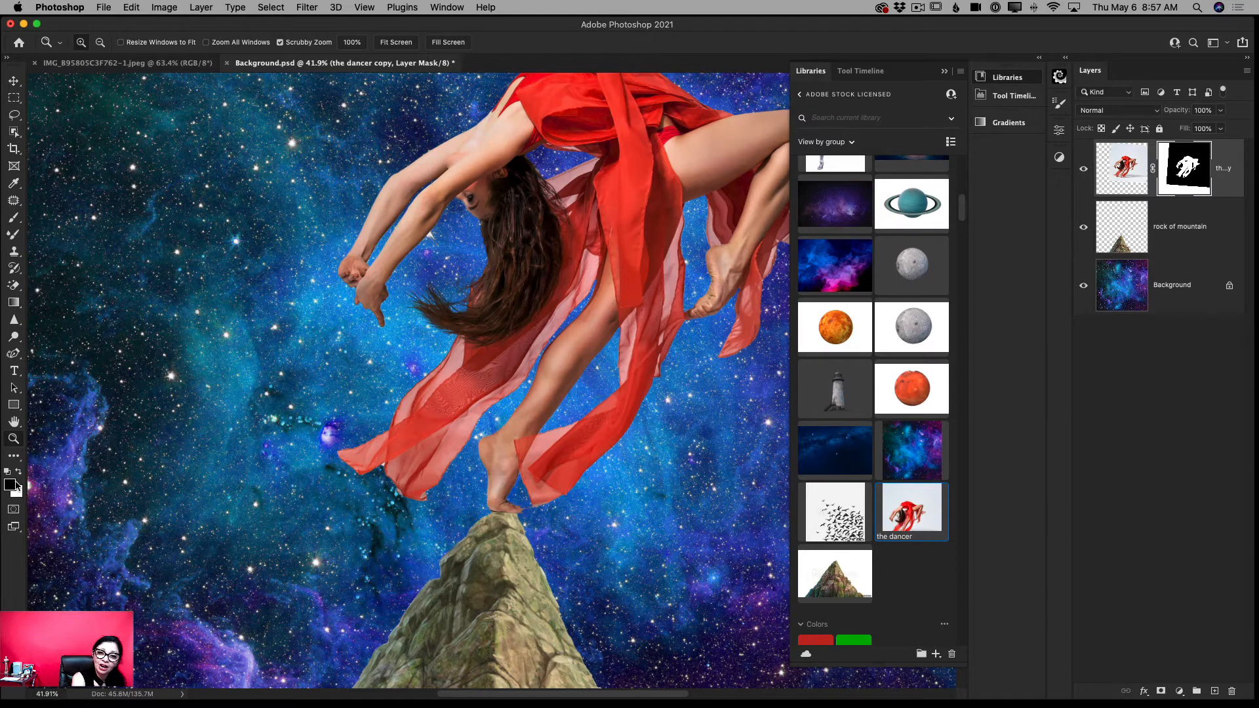
pyautogui.click(15, 219)
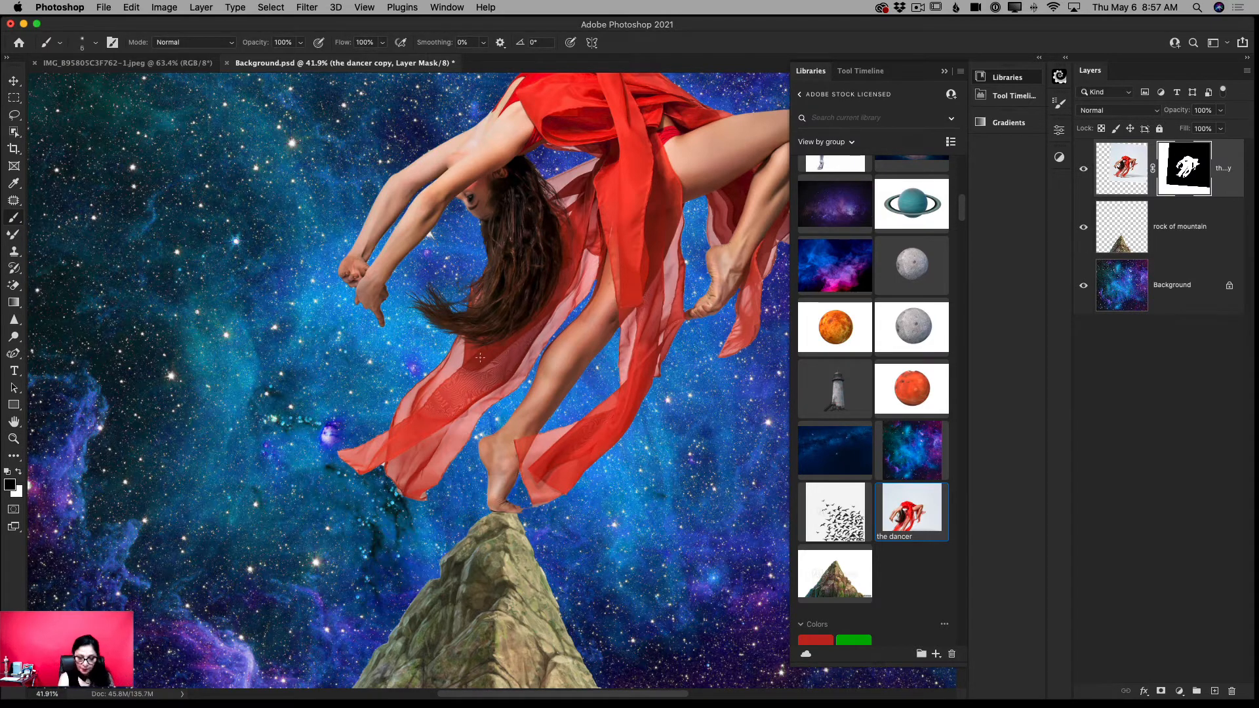
pyautogui.press(']')
pyautogui.press(']')
pyautogui.press(']')
pyautogui.press(']')
pyautogui.press(']')
pyautogui.press(']')
pyautogui.press(']')
pyautogui.press(']')
pyautogui.press(']')
pyautogui.press(']')
pyautogui.press(']')
pyautogui.press(']')
pyautogui.press(']')
pyautogui.press(']')
pyautogui.press(']')
pyautogui.press(']')
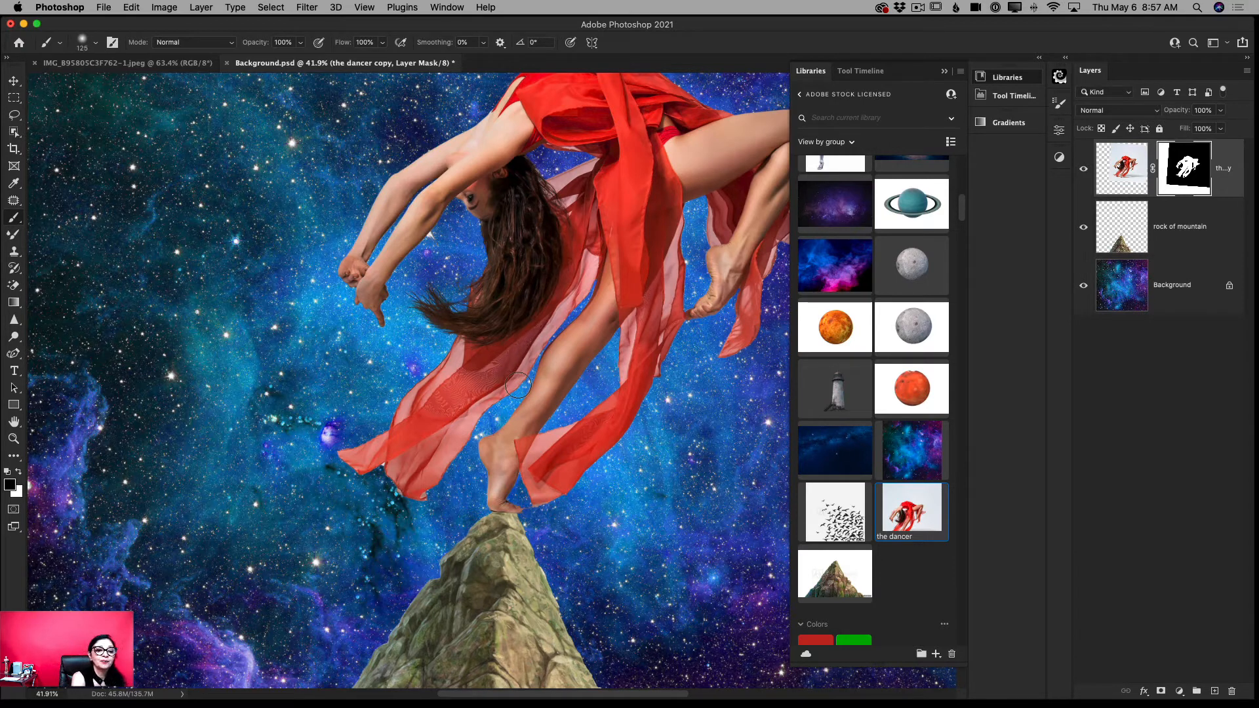
pyautogui.click(300, 43)
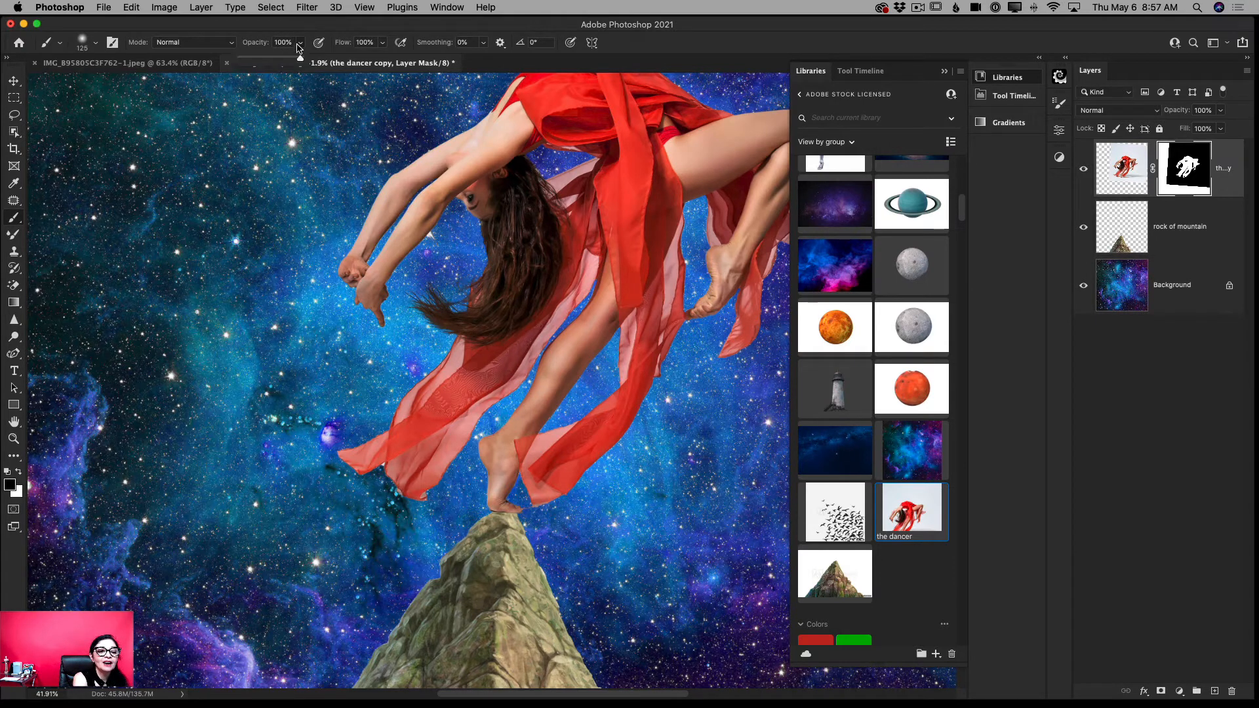
pyautogui.click(251, 59)
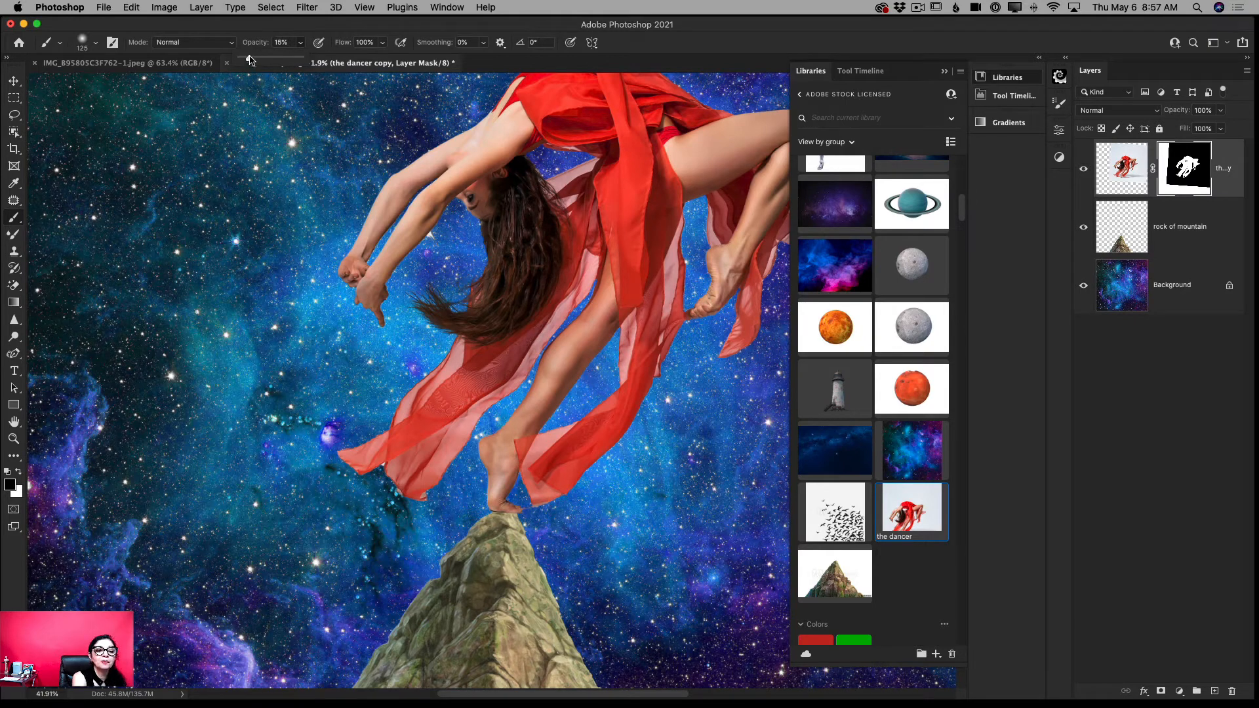
pyautogui.moveTo(249, 60); pyautogui.dragTo(251, 59)
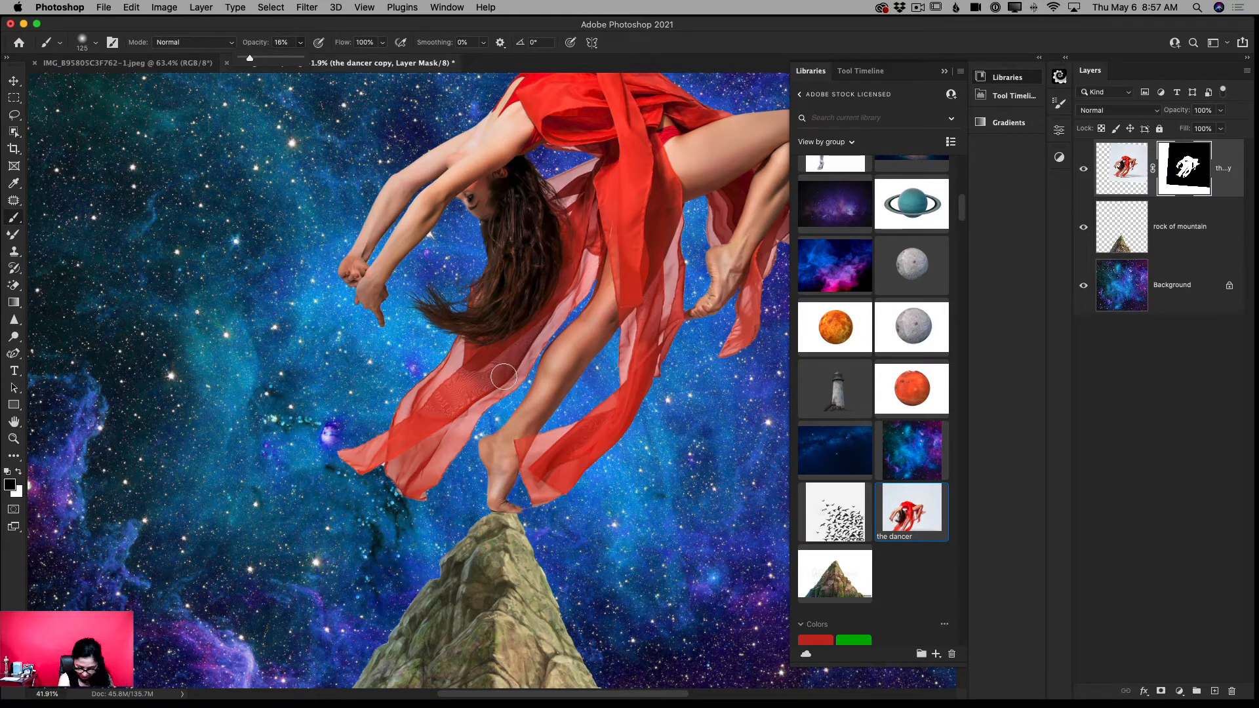
# - Reduce the brush to size 70 and paint the mask over the dress's sheer fabric, including the piece behind the raised leg, for translucency
pyautogui.press('[')
pyautogui.press('[')
pyautogui.press('[')
pyautogui.press('[')
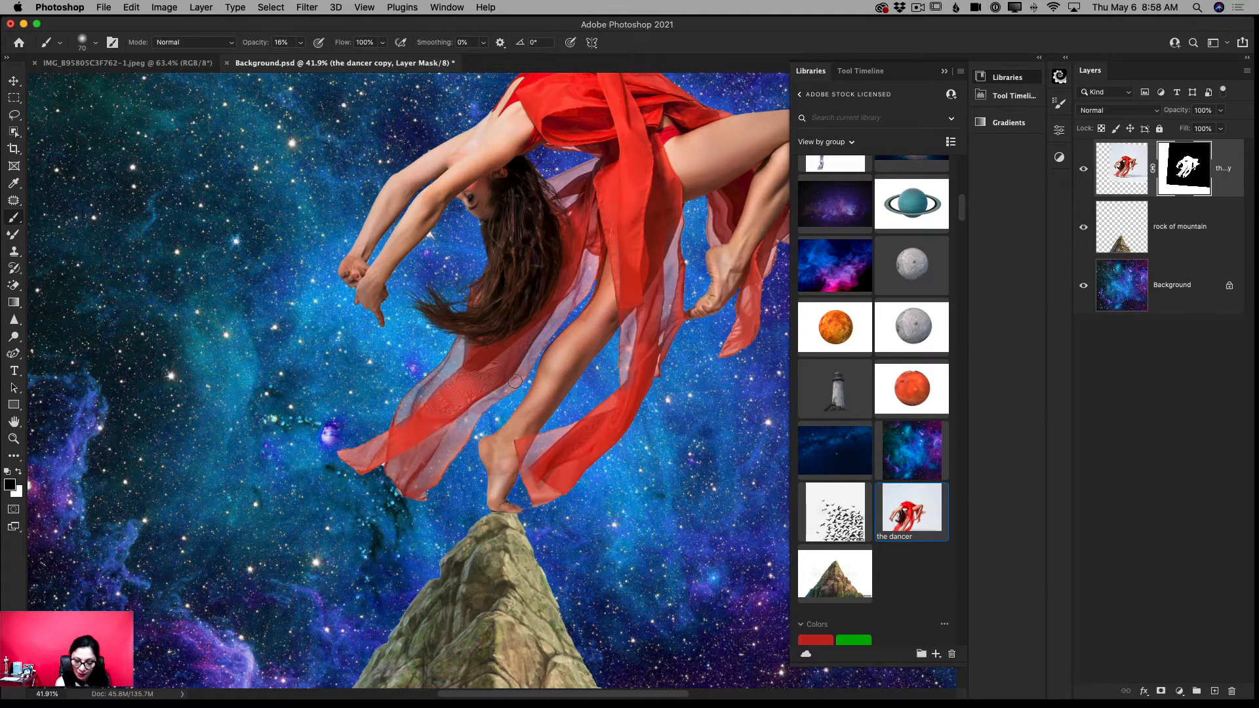
pyautogui.hscroll(5, 590, 295)
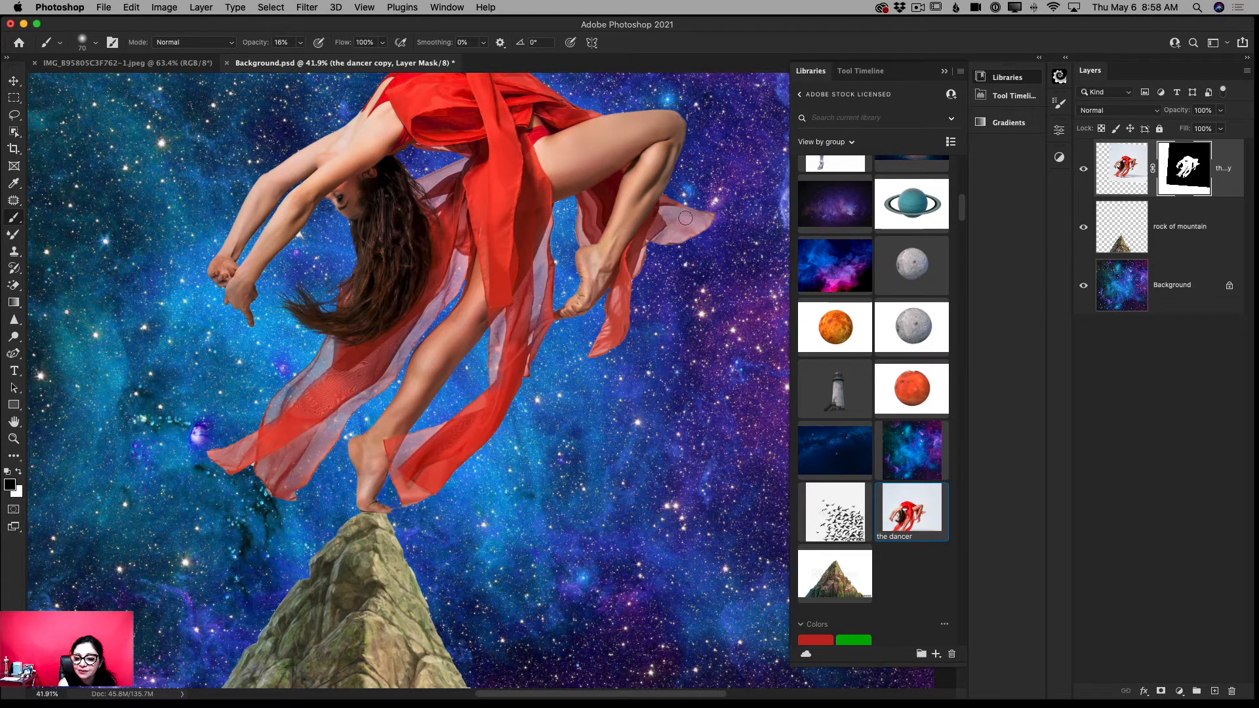
pyautogui.moveTo(685, 218)
pyautogui.mouseDown()
pyautogui.moveTo(698, 223)
pyautogui.moveTo(669, 236)
pyautogui.moveTo(668, 216)
pyautogui.moveTo(712, 217)
pyautogui.moveTo(664, 239)
pyautogui.mouseUp()
# - Continue fading the small sheer fabric areas with the brush reduced to size 35, and switch the painting colour to white for mask corrections
pyautogui.press('[')
pyautogui.press('[')
pyautogui.press('[')
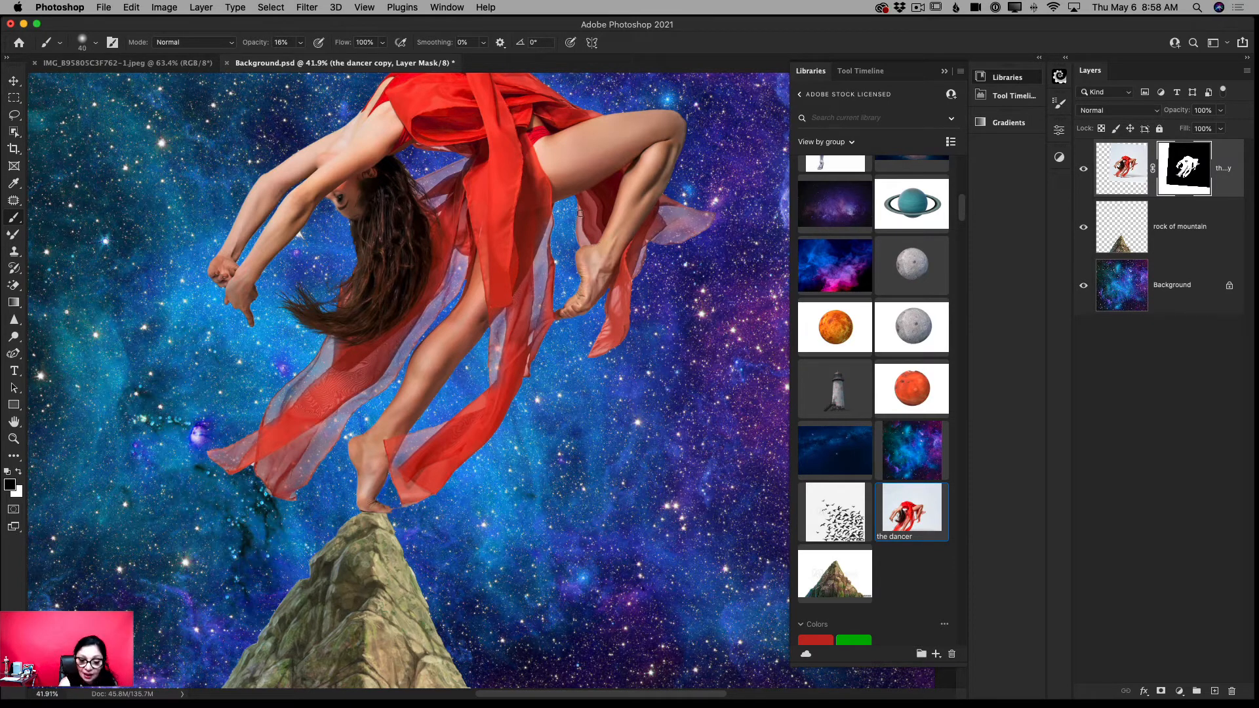
pyautogui.press('[')
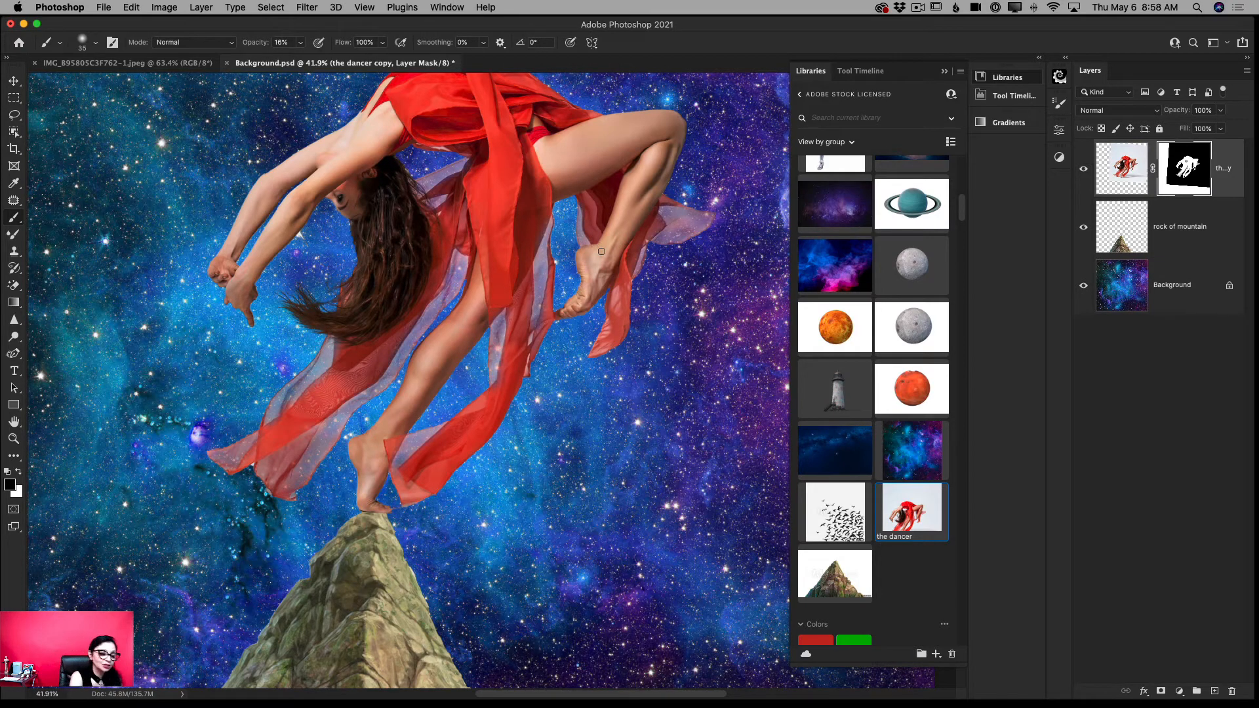
pyautogui.click(20, 471)
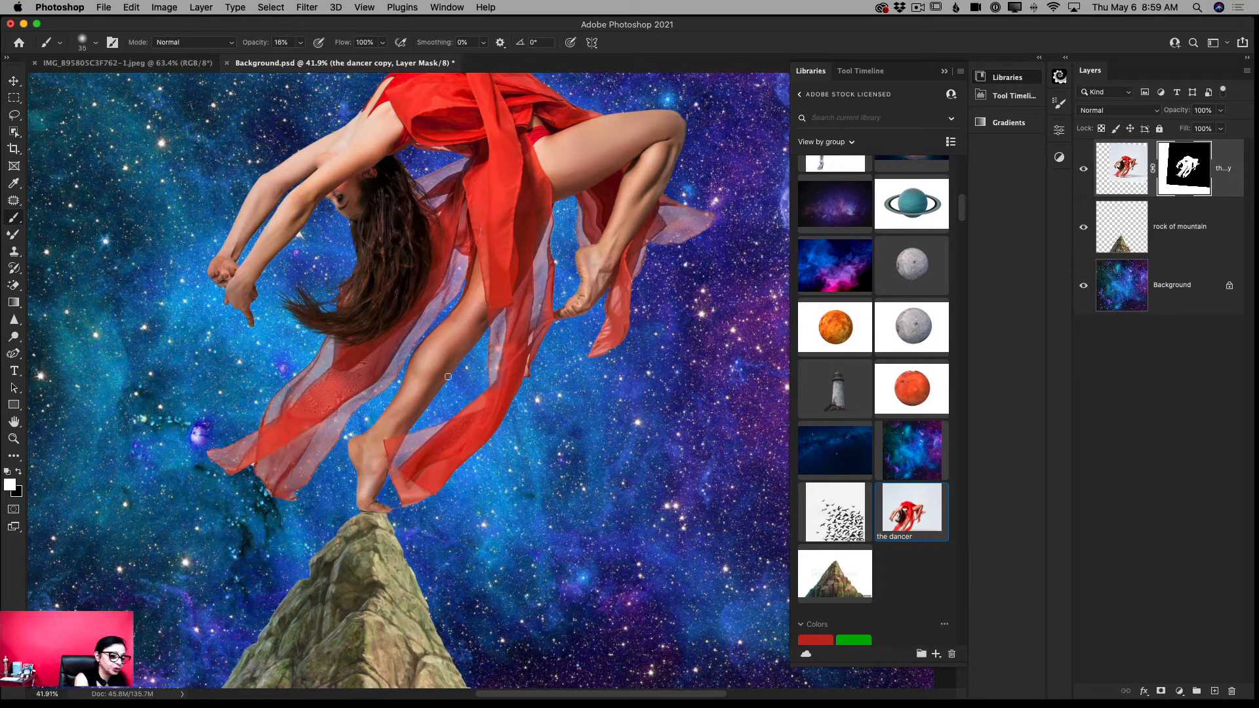
# - Add a Color Lookup adjustment layer above the rock of mountain layer and clip it to that layer
pyautogui.click(13, 439)
pyautogui.moveTo(504, 491); pyautogui.dragTo(412, 497)
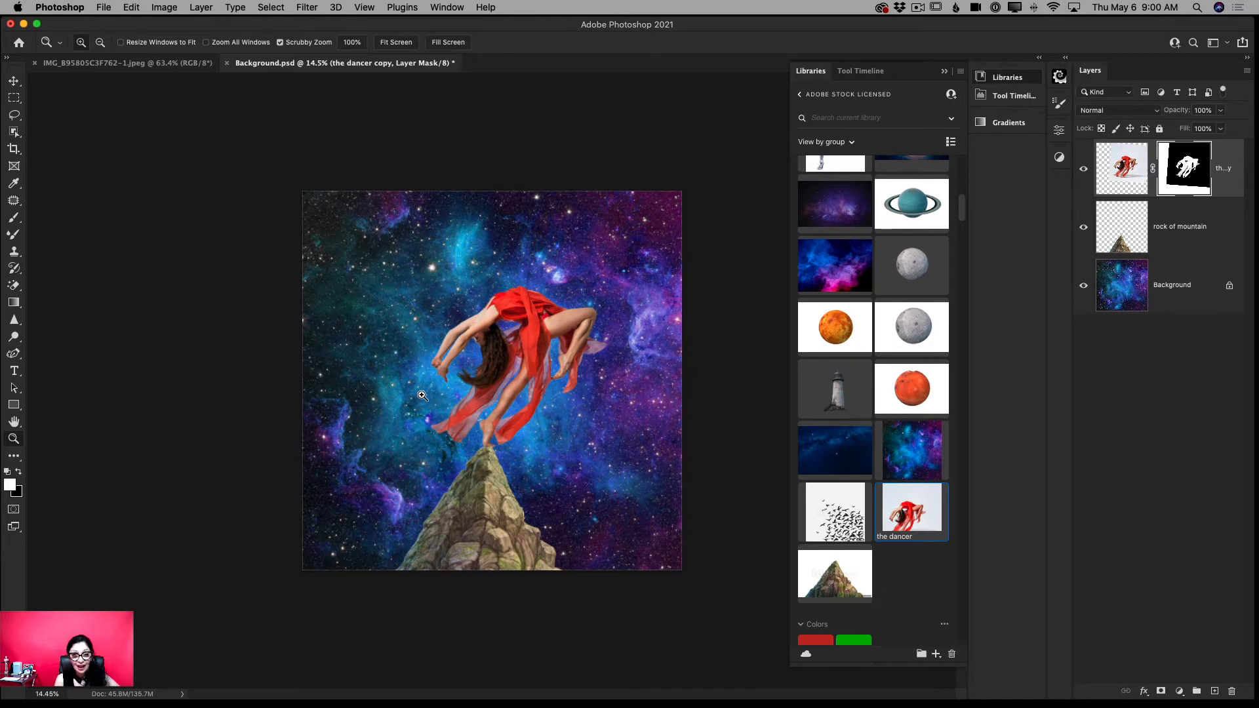
pyautogui.click(1159, 245)
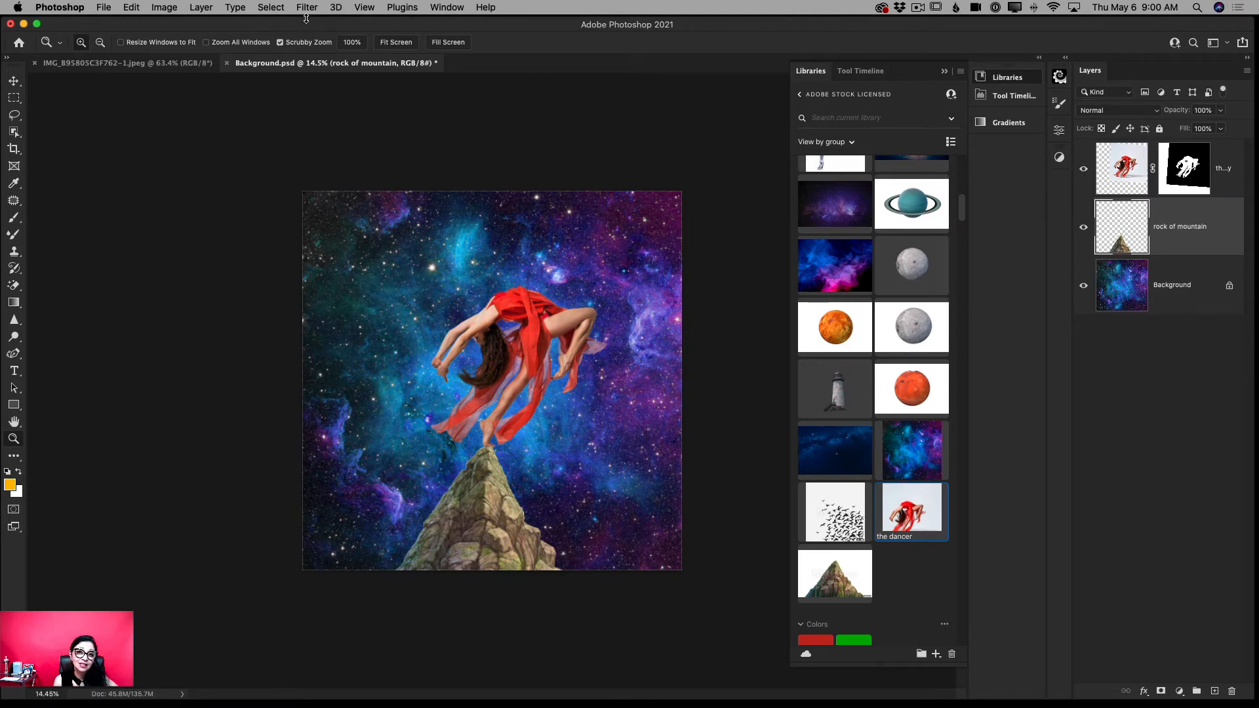
pyautogui.click(448, 8)
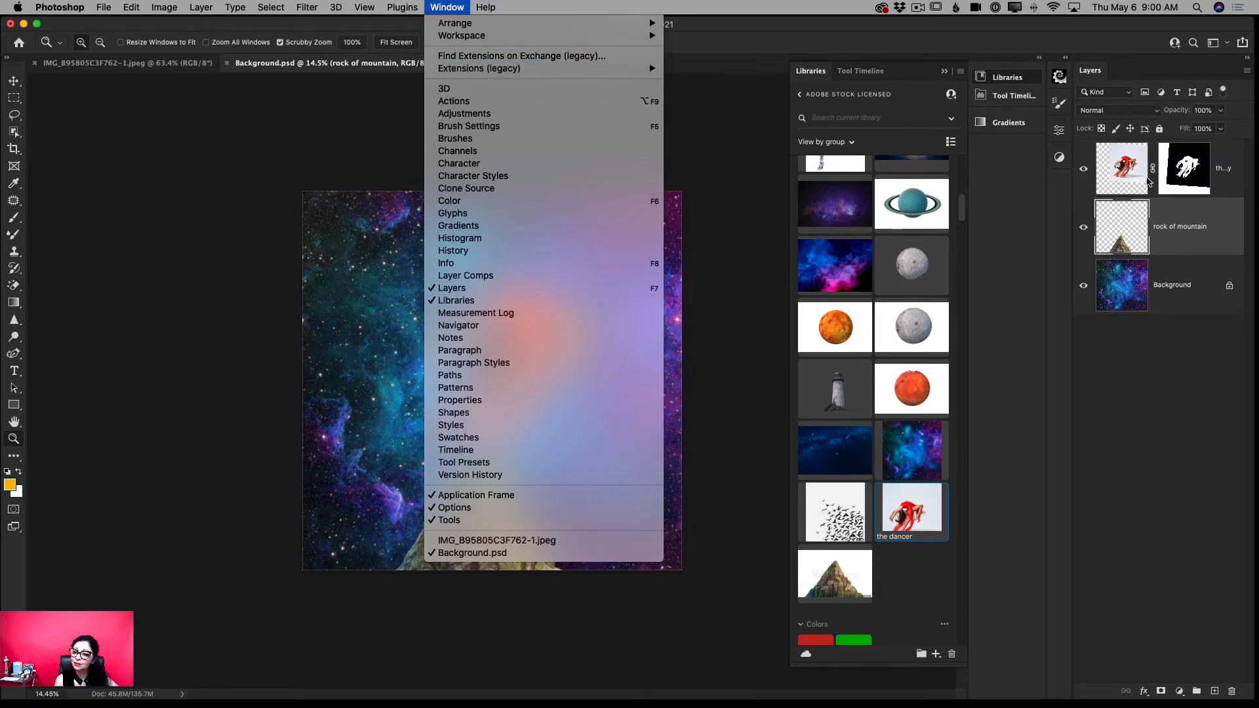
pyautogui.click(484, 115)
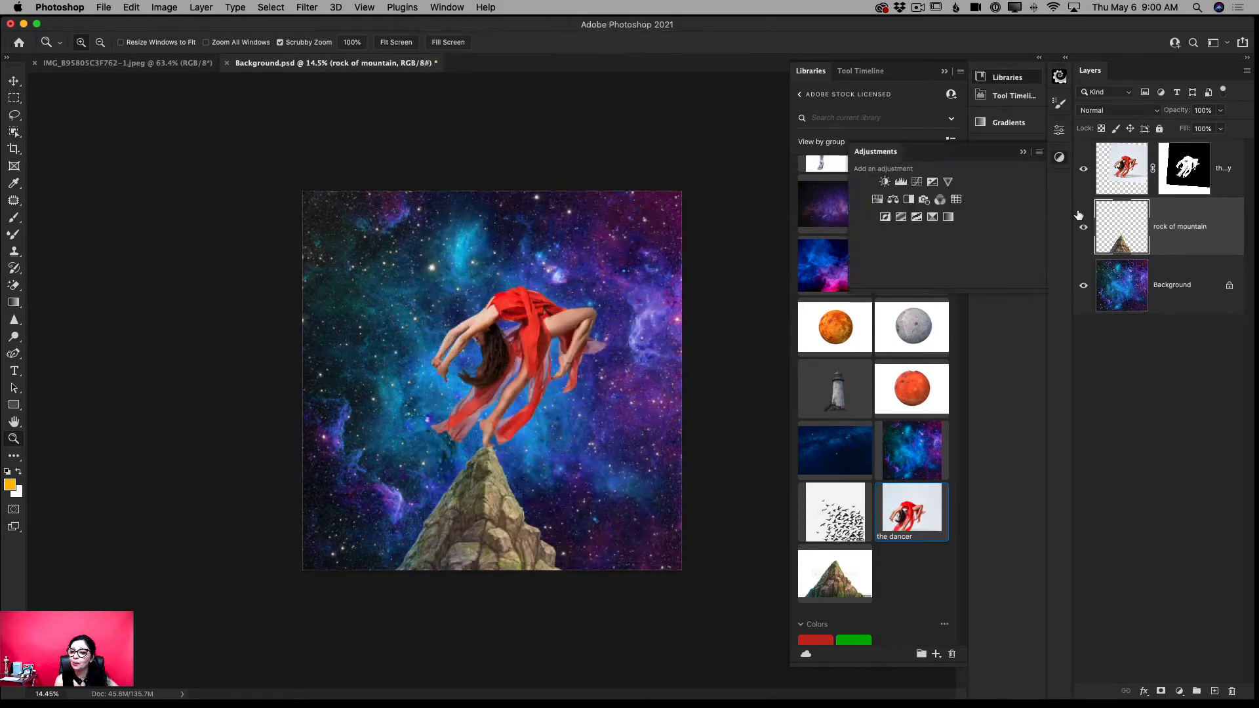
pyautogui.click(956, 200)
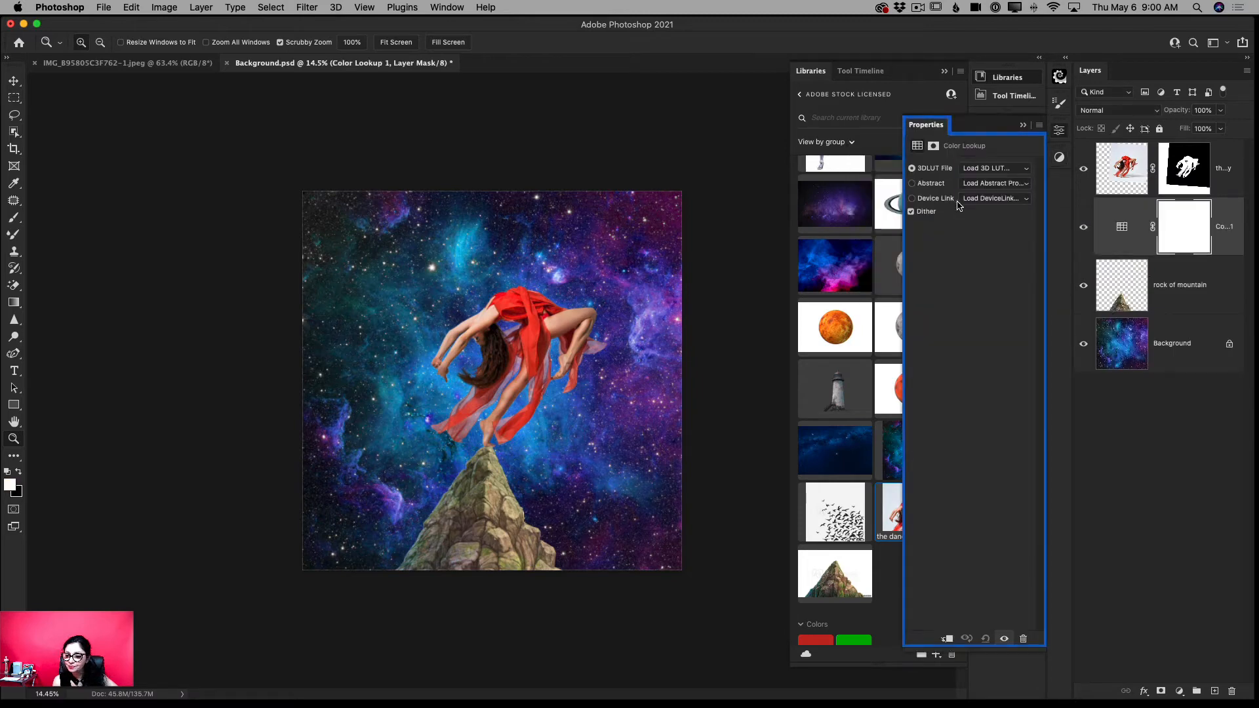
pyautogui.click(946, 642)
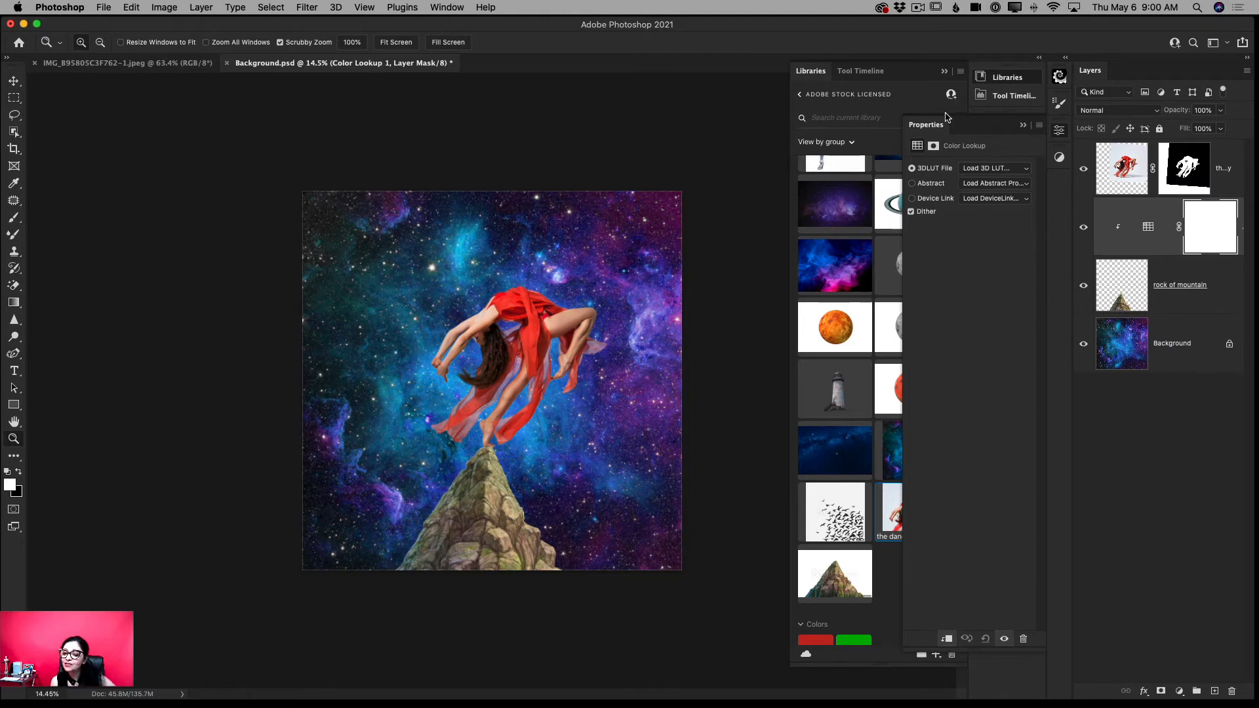
# - Apply the Moonlight.3DL lookup to the mountain's adjustment layer and reduce the layer's opacity to 78%
pyautogui.click(973, 169)
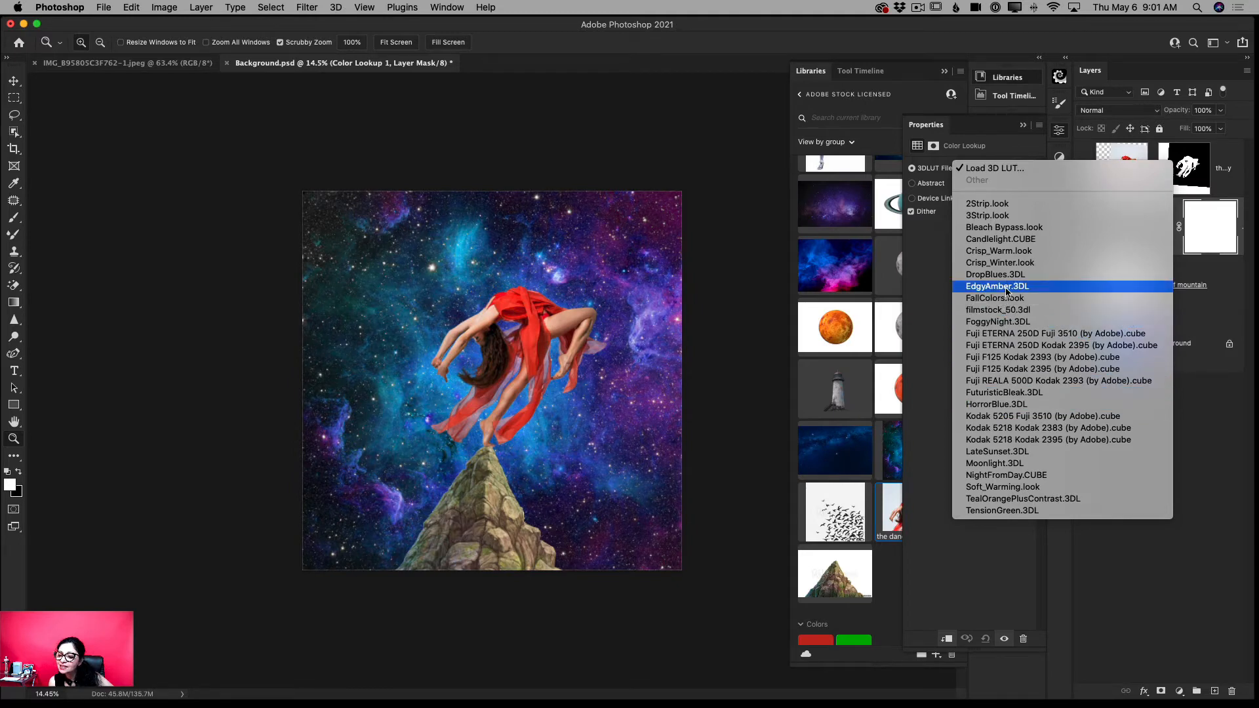
pyautogui.click(1018, 467)
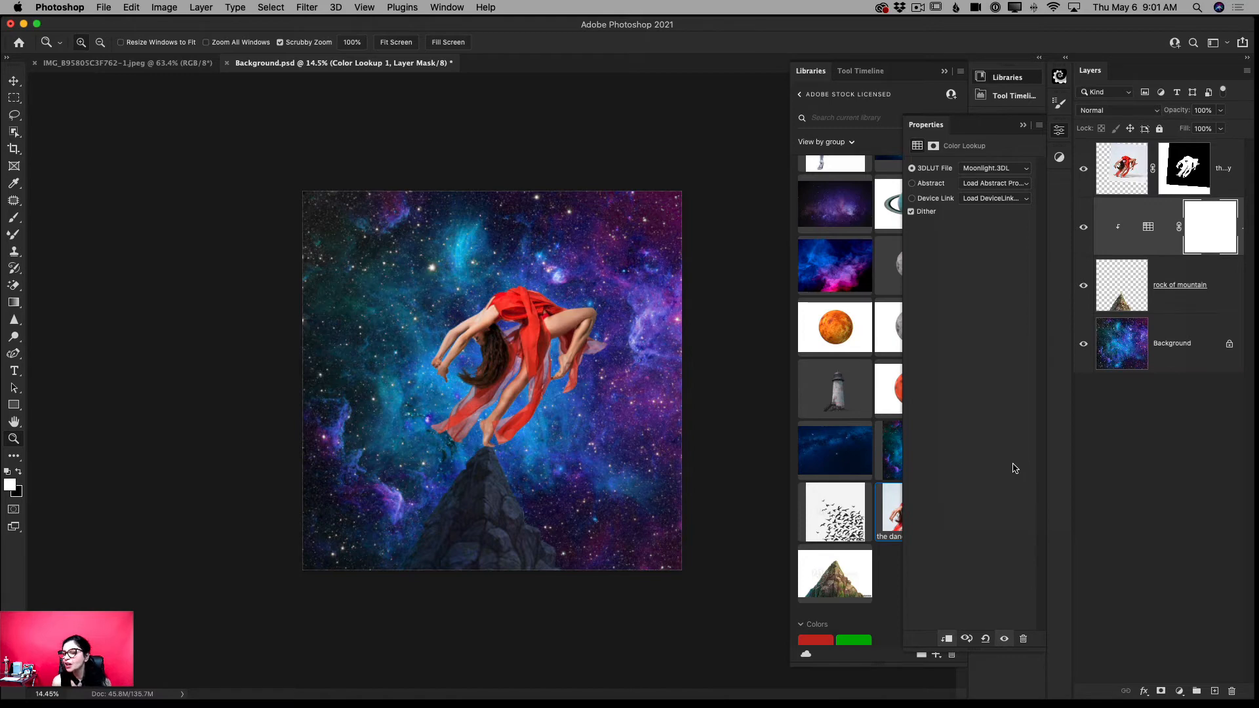
pyautogui.click(1220, 128)
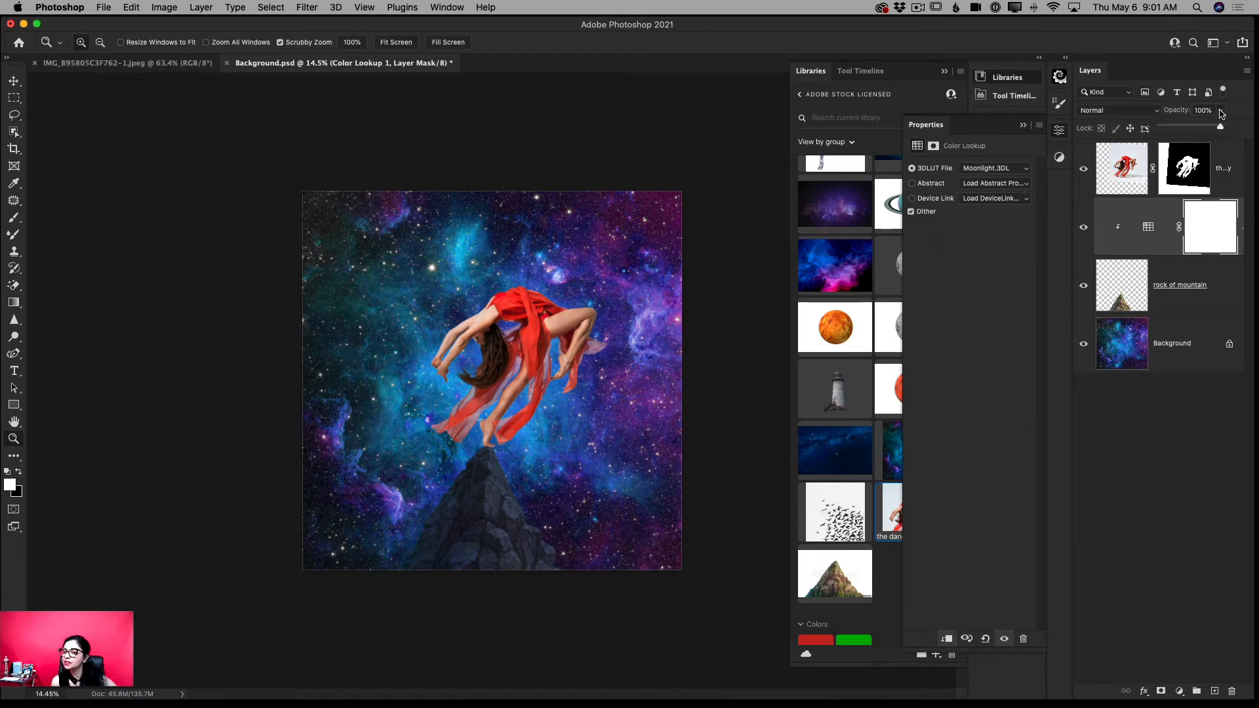
pyautogui.moveTo(1220, 128); pyautogui.dragTo(1208, 129)
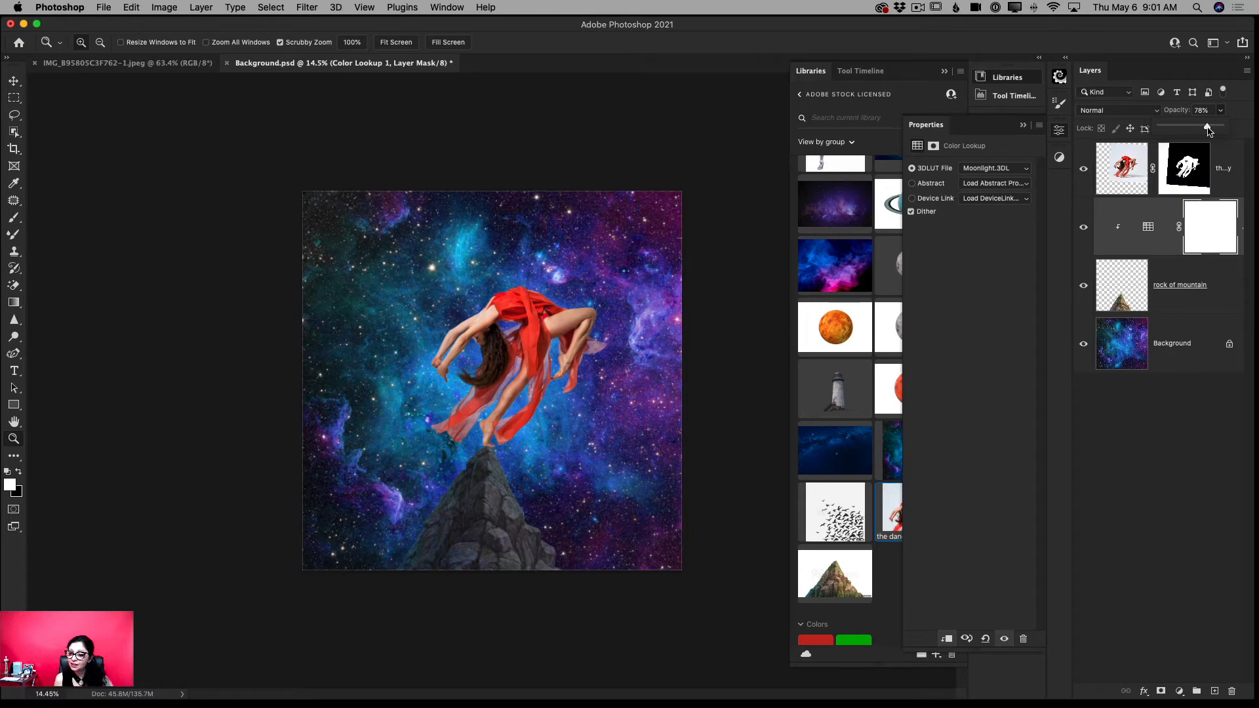
# - Add a second Color Lookup adjustment layer above the dancer copy and clip it to the dancer
pyautogui.click(1131, 176)
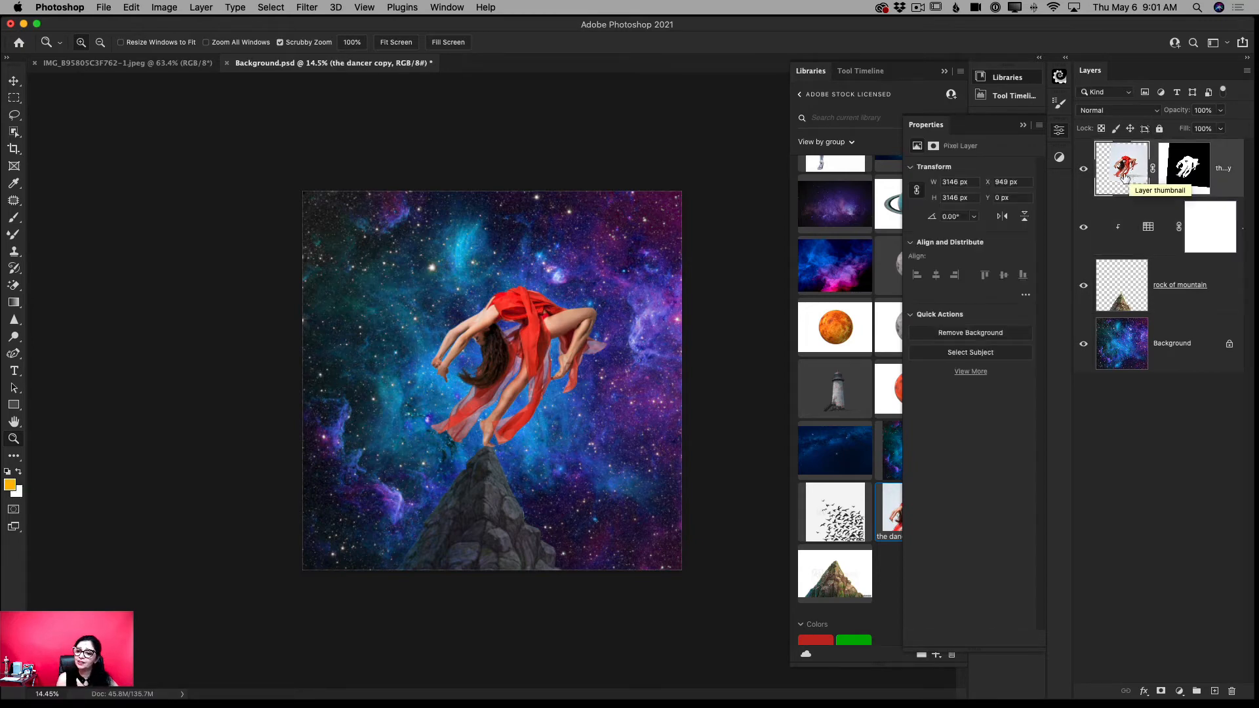
pyautogui.click(1059, 159)
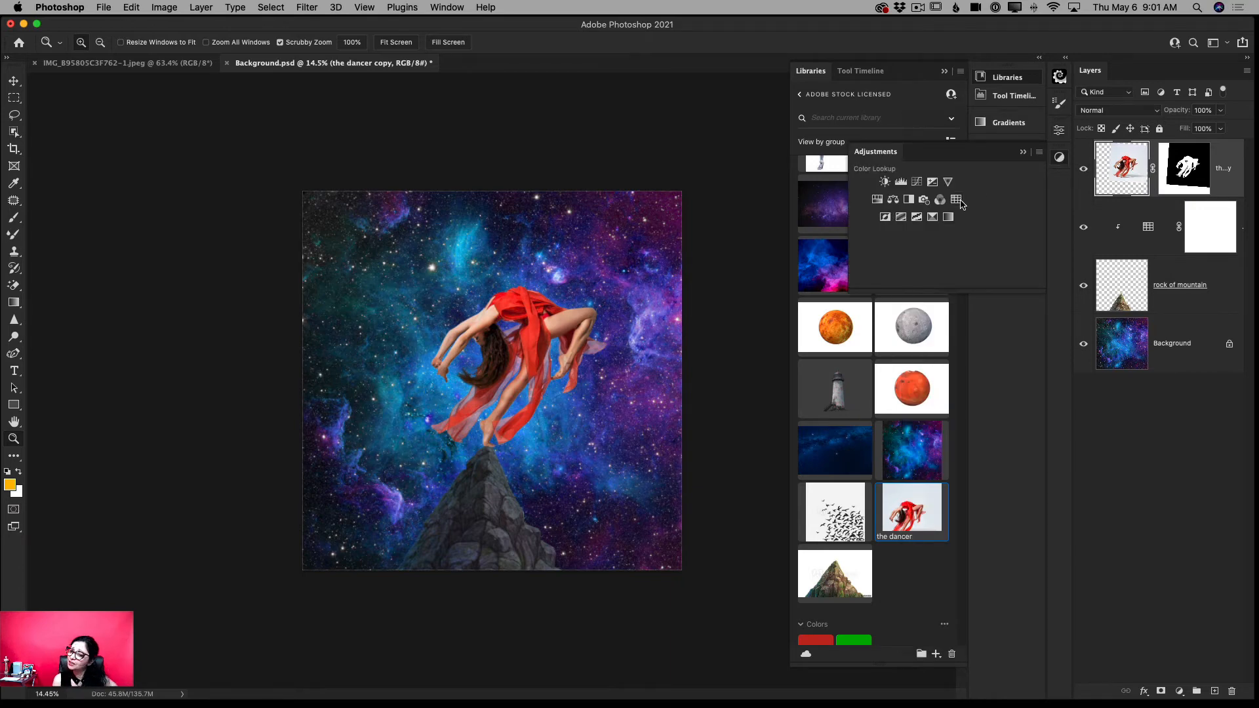
pyautogui.click(958, 201)
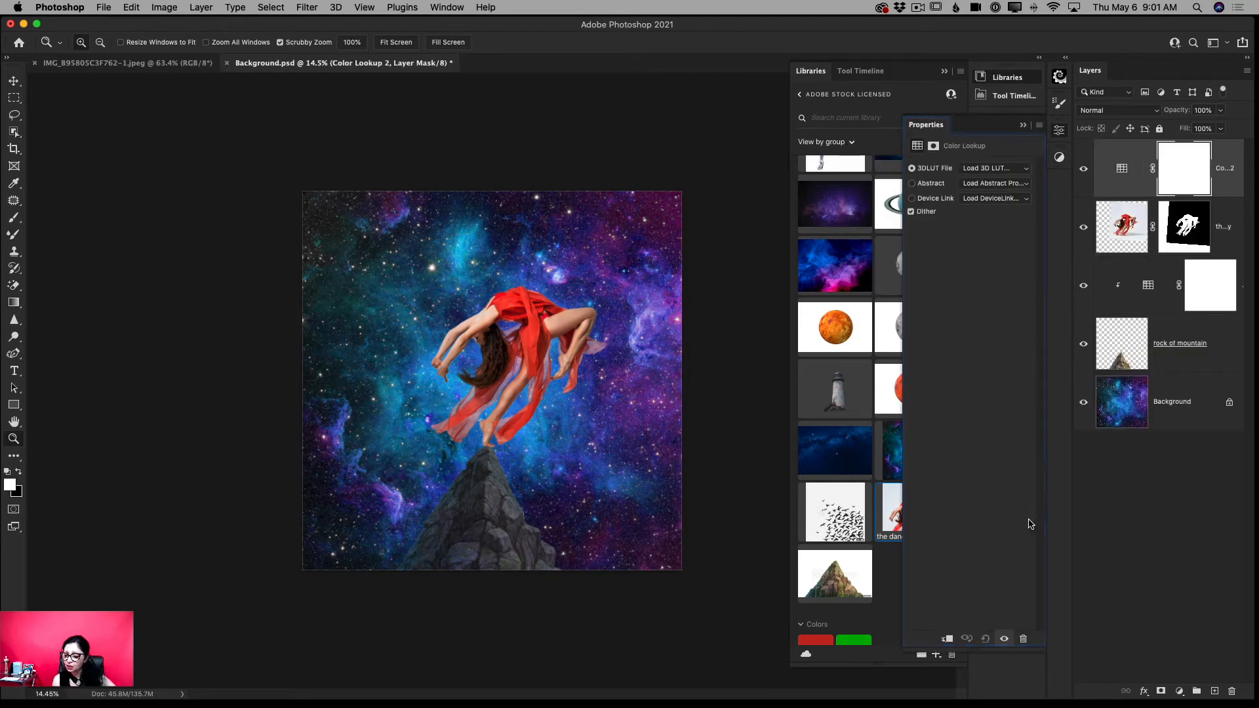
pyautogui.click(948, 639)
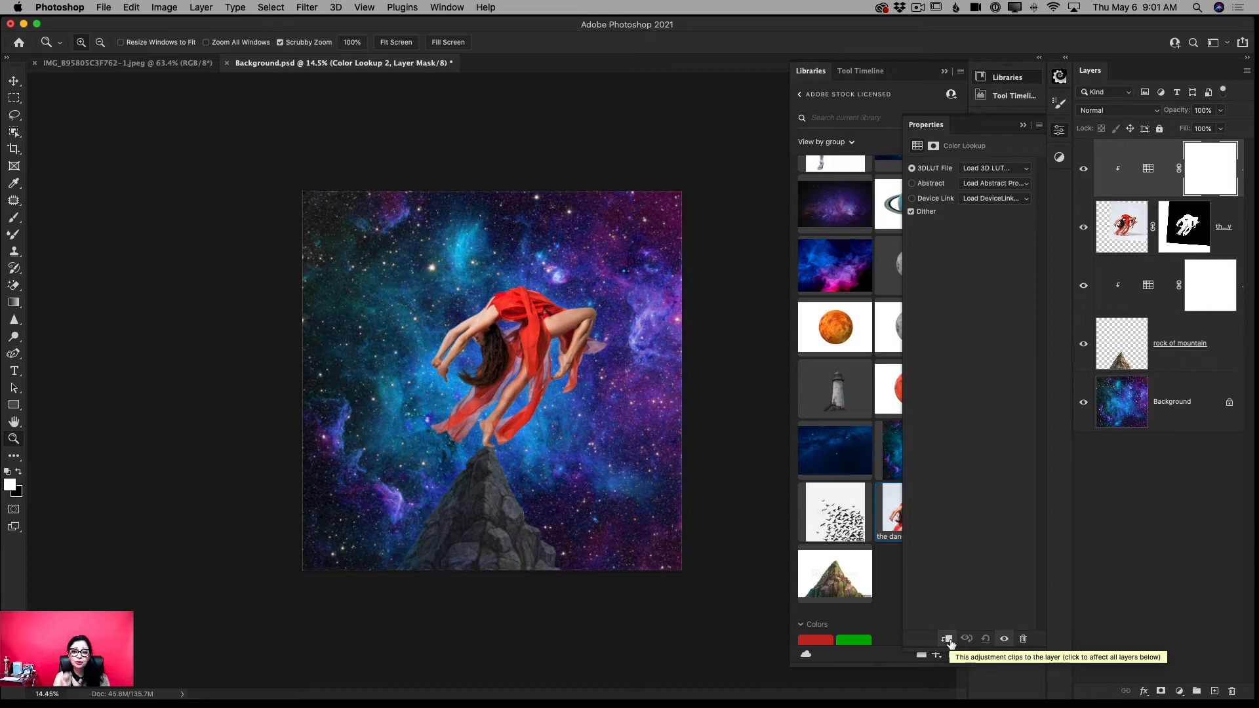
# - Apply the Moonlight.3DL lookup to the dancer's adjustment layer and lower the layer's opacity to 53%
pyautogui.click(1017, 170)
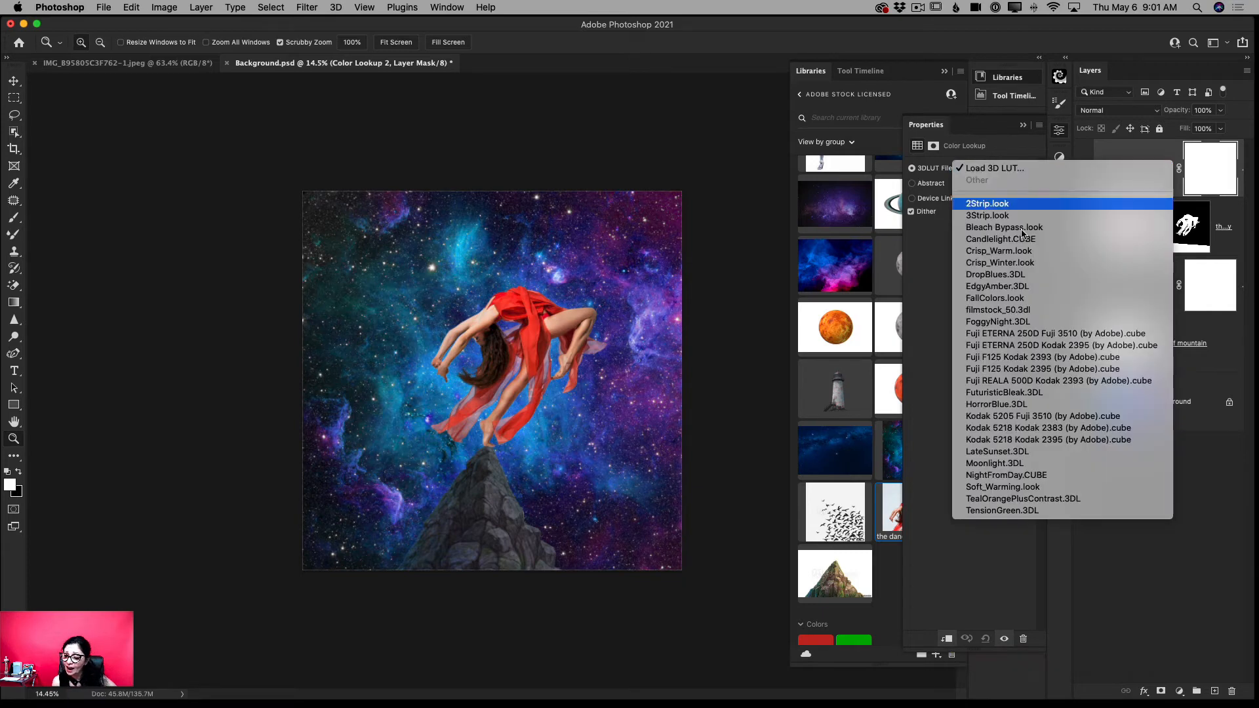
pyautogui.click(1003, 464)
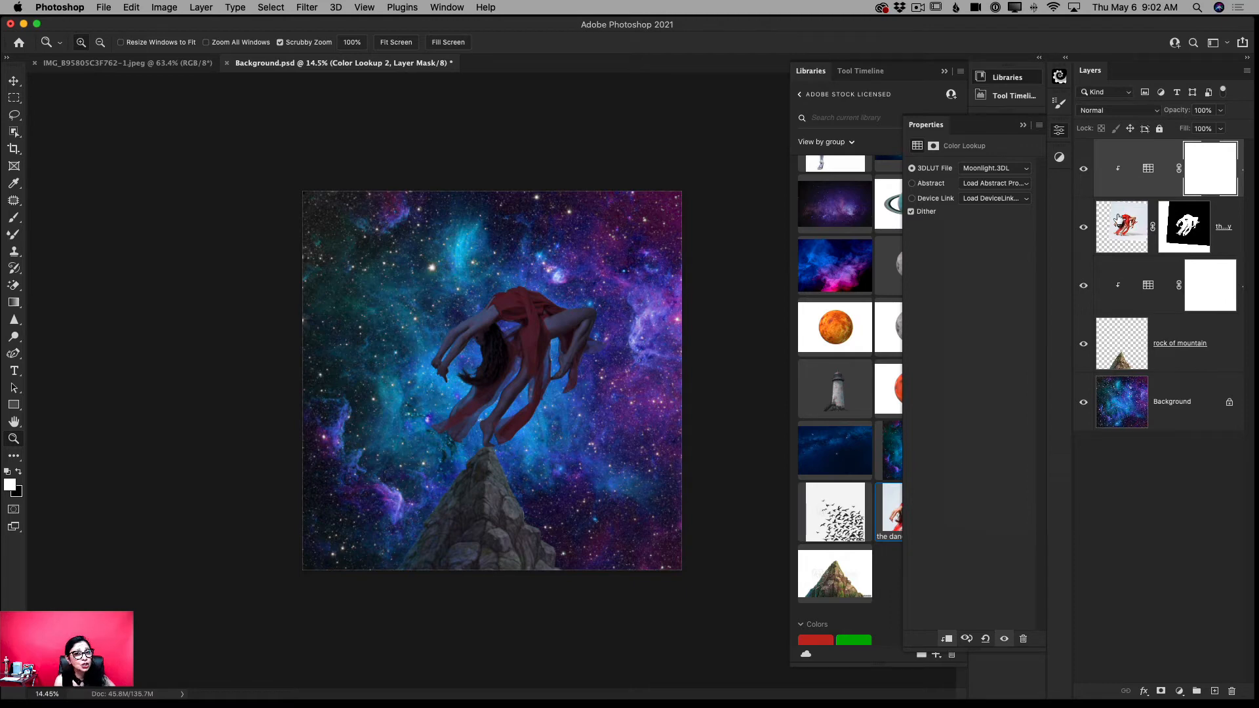
pyautogui.click(1221, 111)
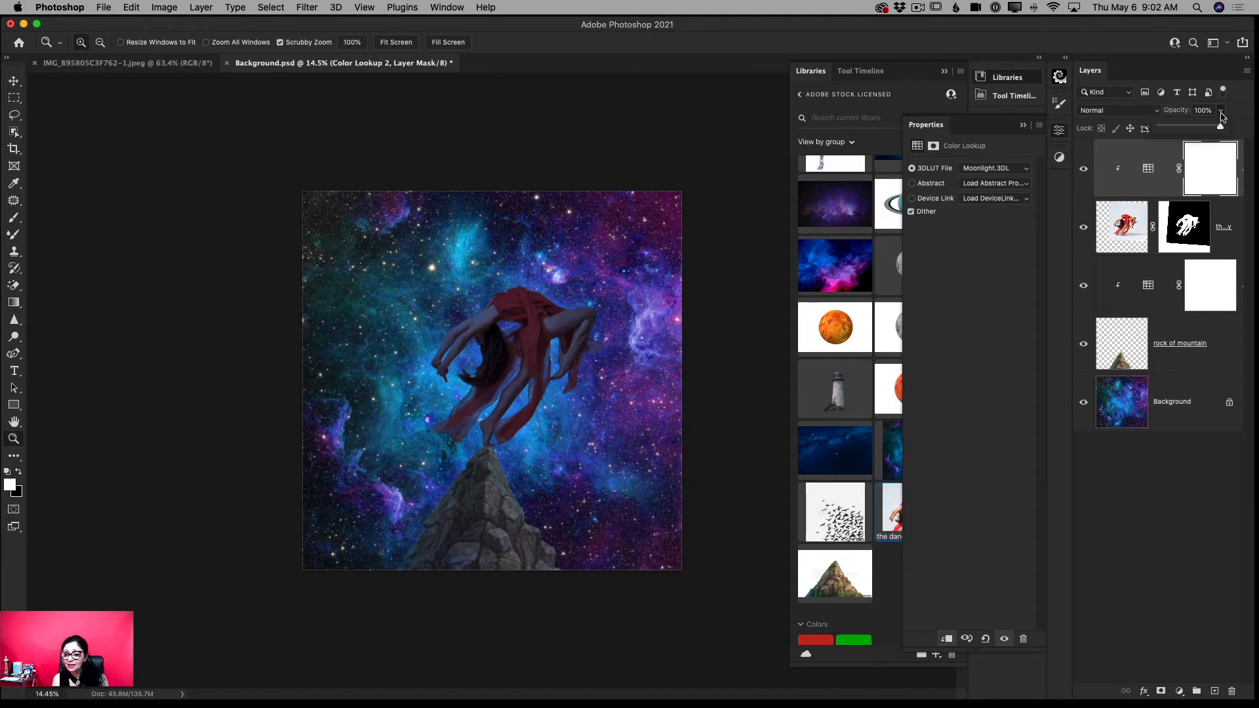
pyautogui.moveTo(1220, 127)
pyautogui.mouseDown()
pyautogui.moveTo(1189, 129)
pyautogui.moveTo(1200, 129)
pyautogui.mouseUp()
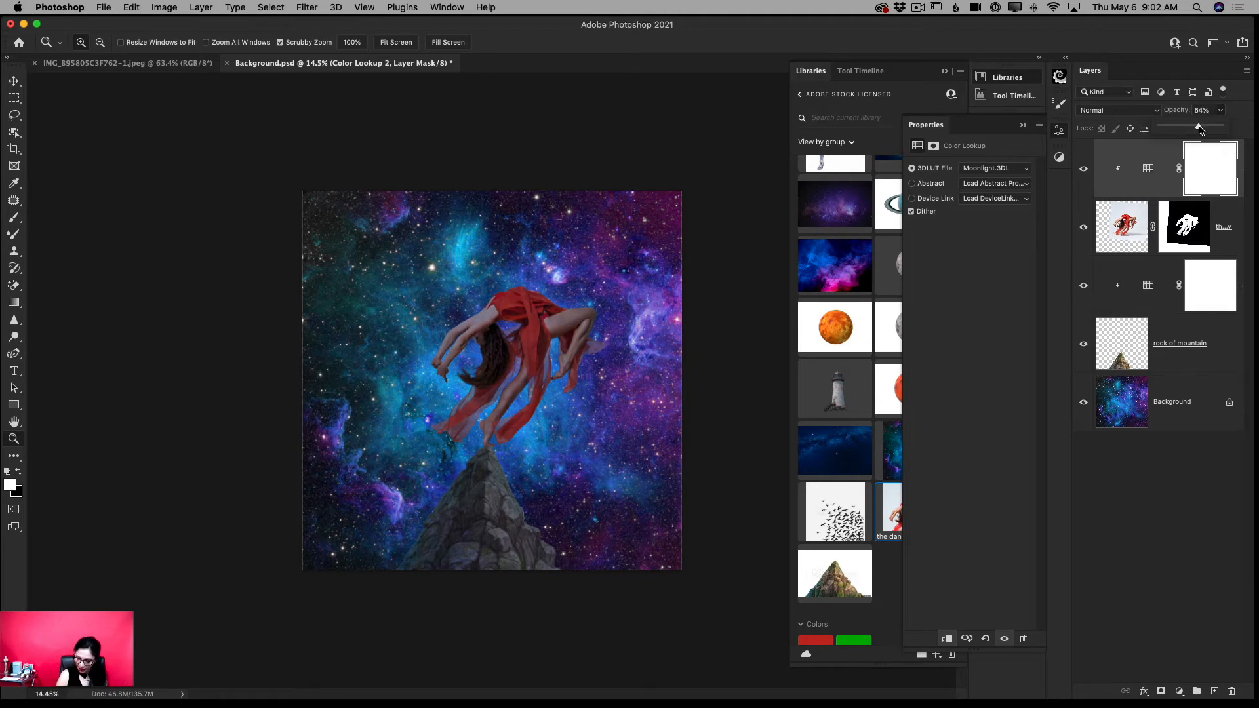
pyautogui.moveTo(1199, 129); pyautogui.dragTo(1194, 129)
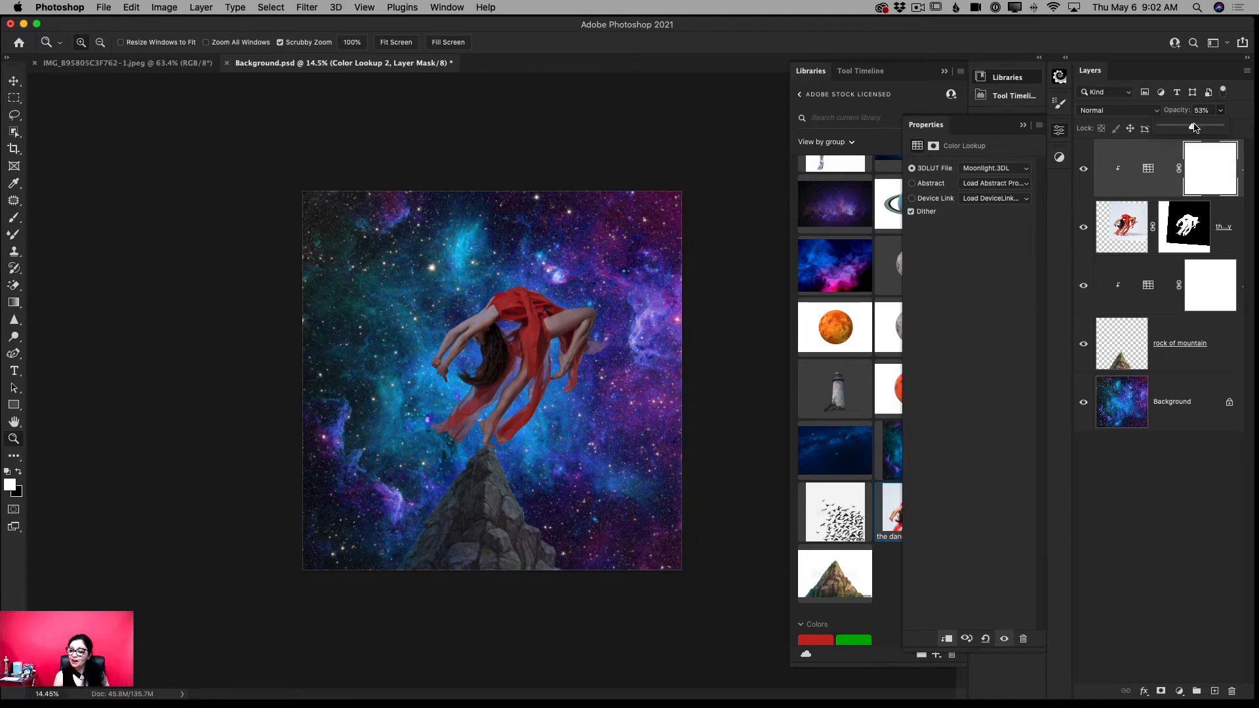
# - Place a copy of the birds background library graphic directly above the Background layer
pyautogui.click(1171, 410)
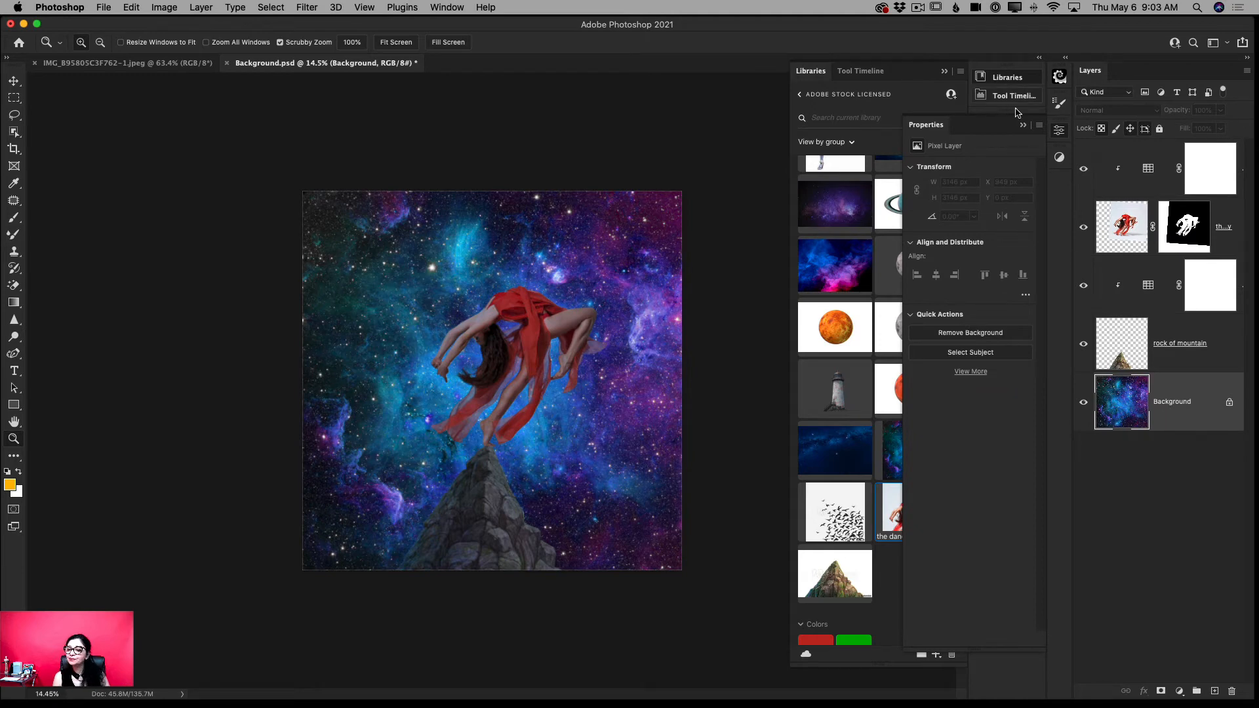
pyautogui.click(1022, 127)
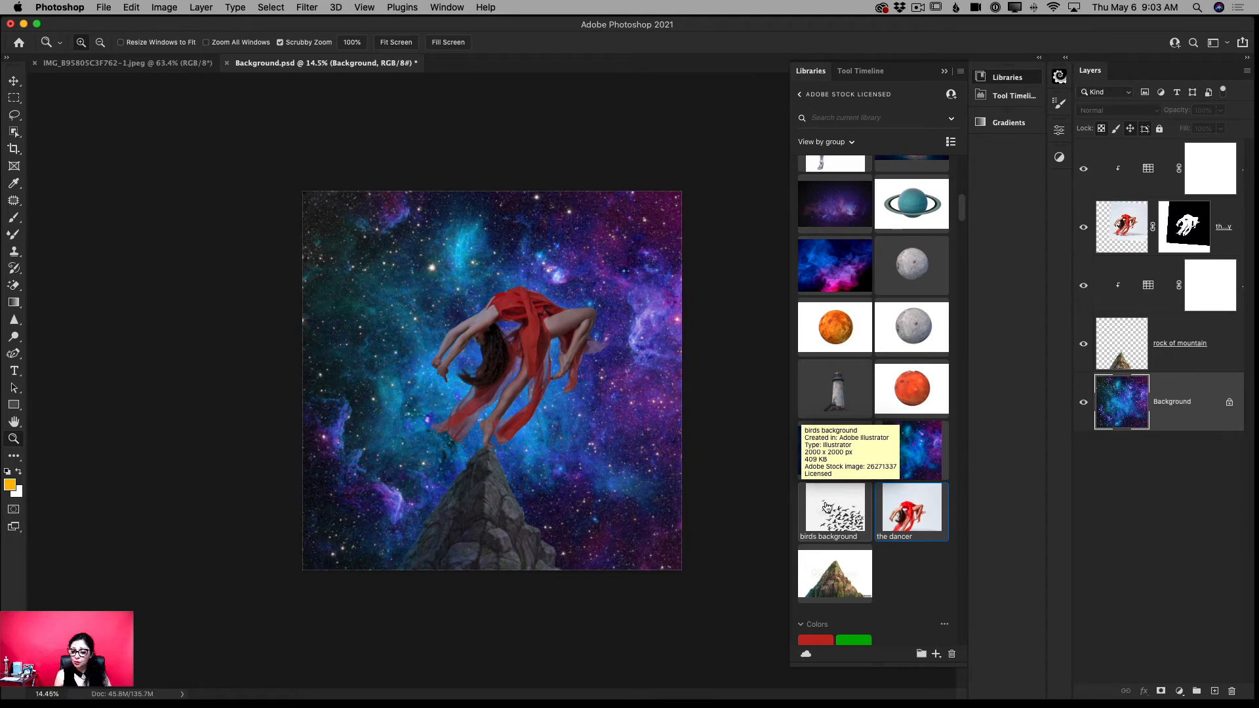
pyautogui.rightClick(827, 503)
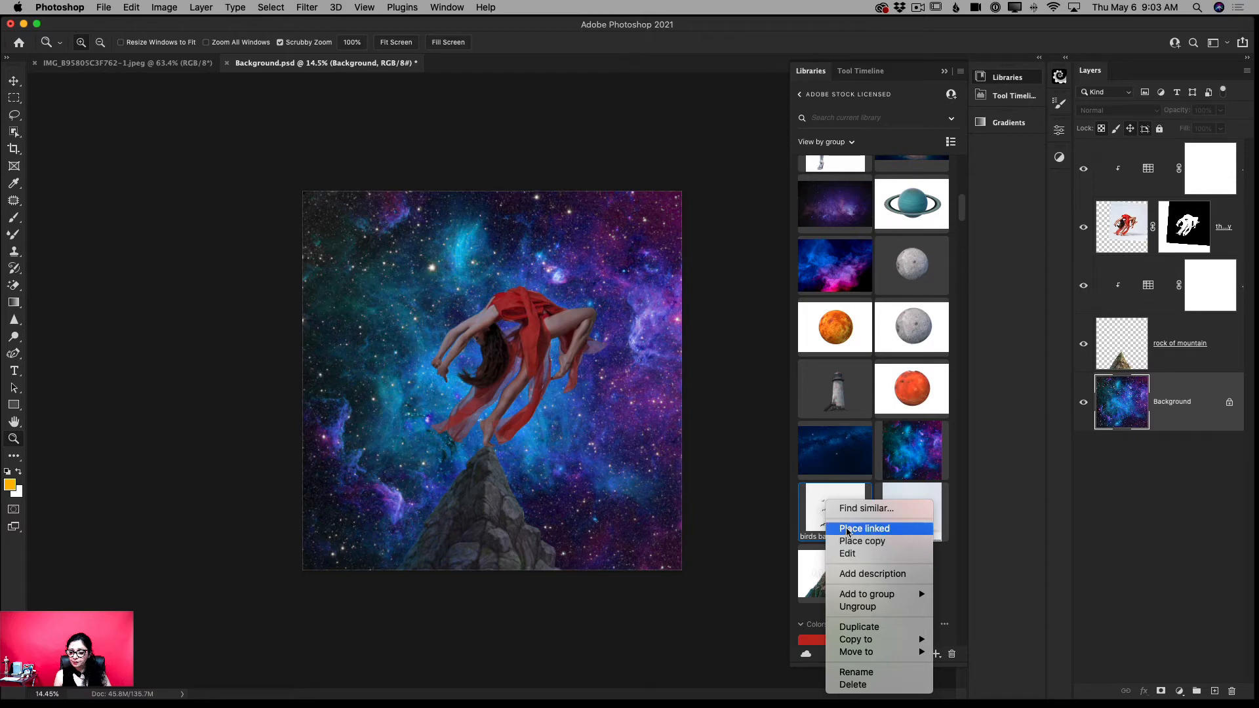
pyautogui.click(850, 541)
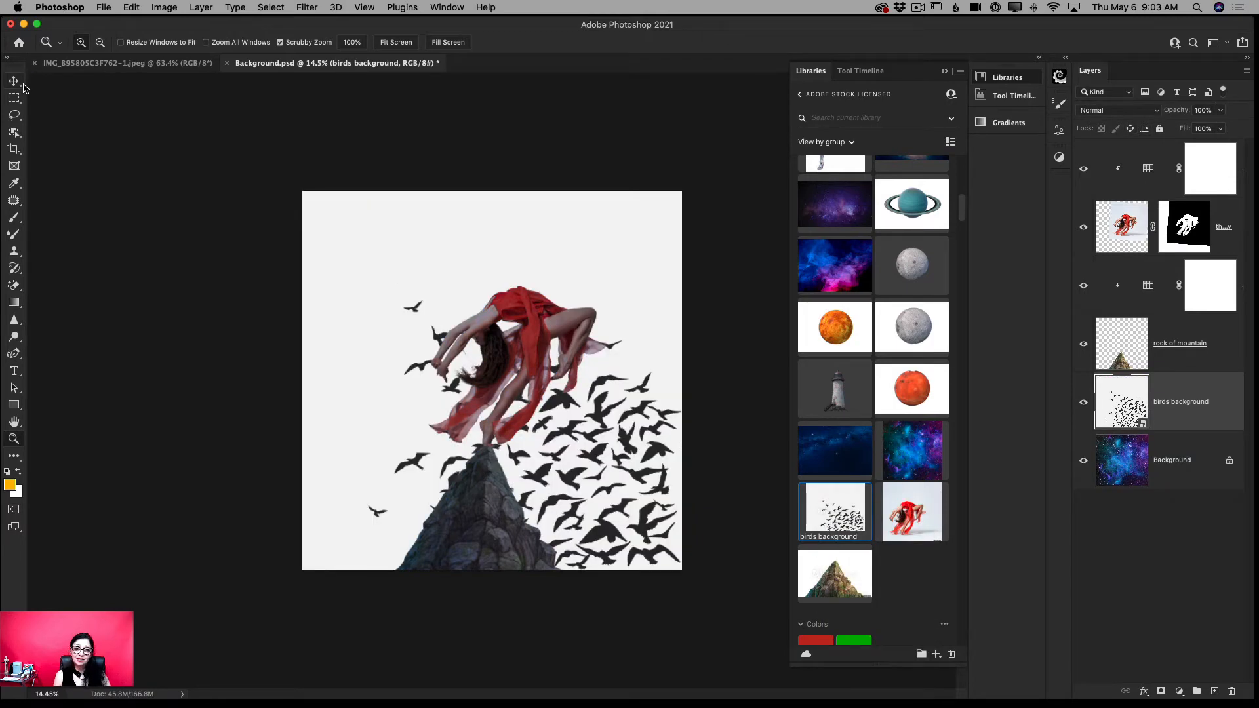
# - Scale the birds background layer down to 8.71% and move it to the upper-left area of the canvas, behind the dancer's hands
pyautogui.click(15, 81)
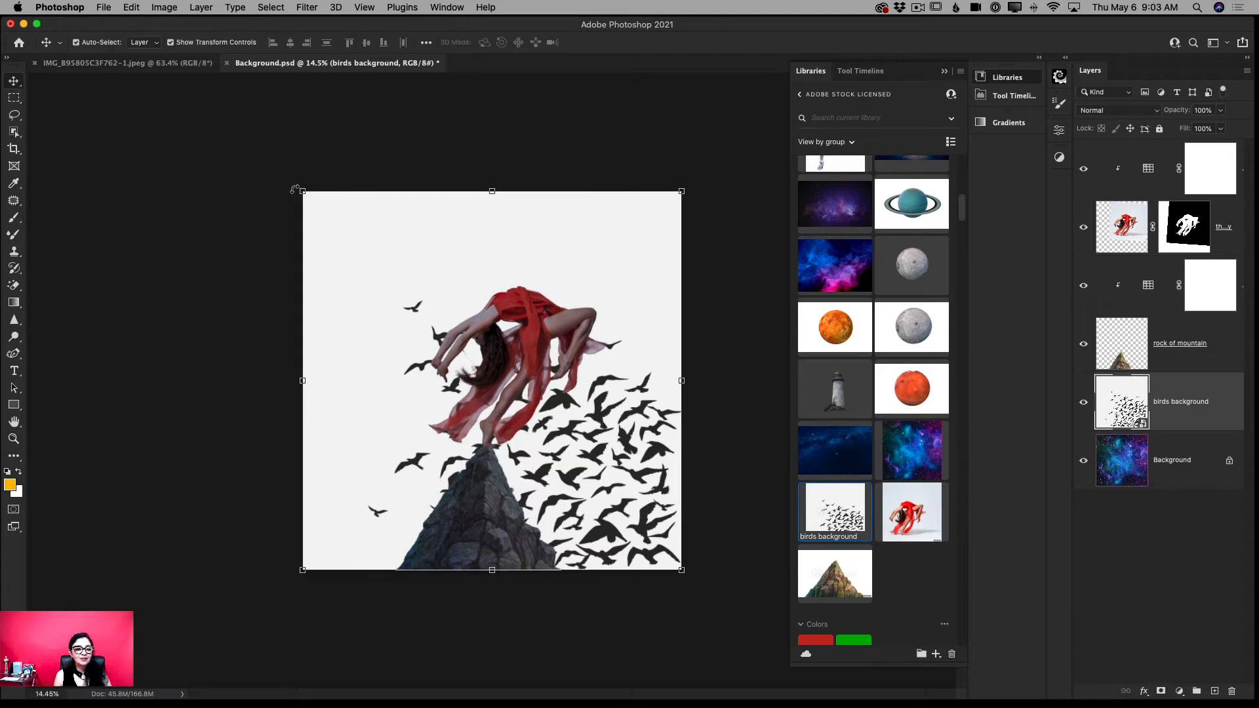
pyautogui.moveTo(300, 189); pyautogui.dragTo(510, 398)
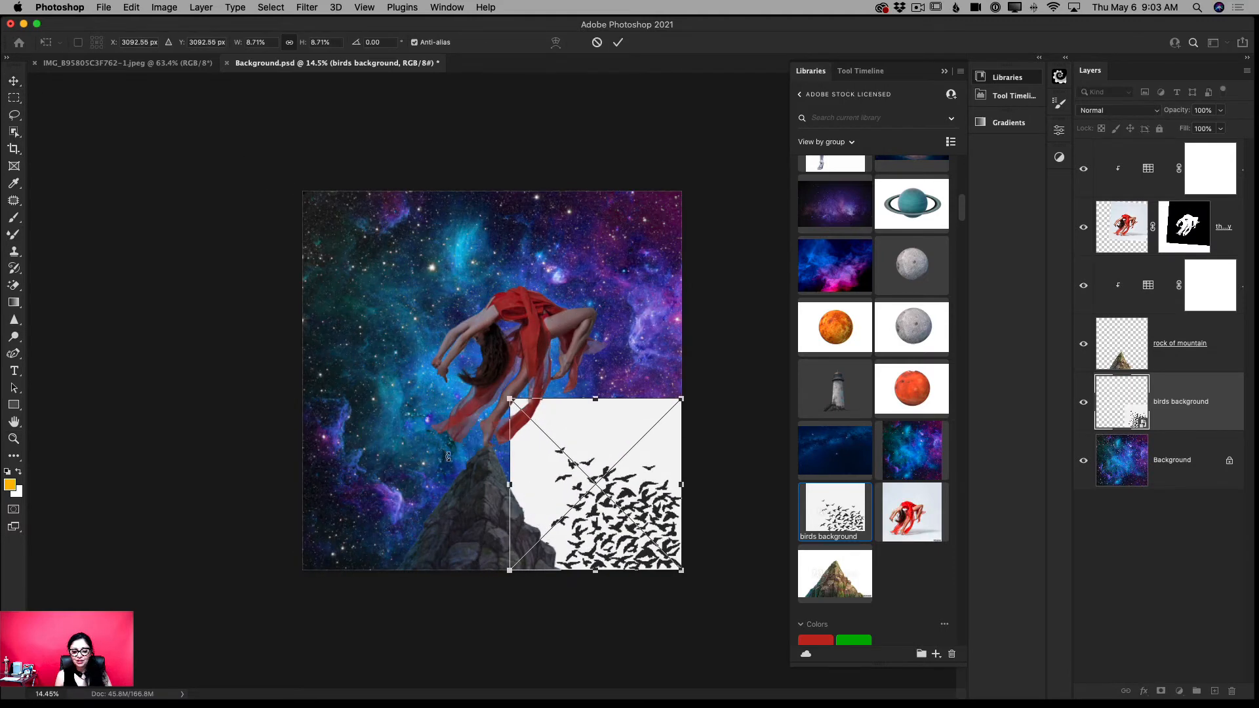
pyautogui.moveTo(568, 467); pyautogui.dragTo(381, 288)
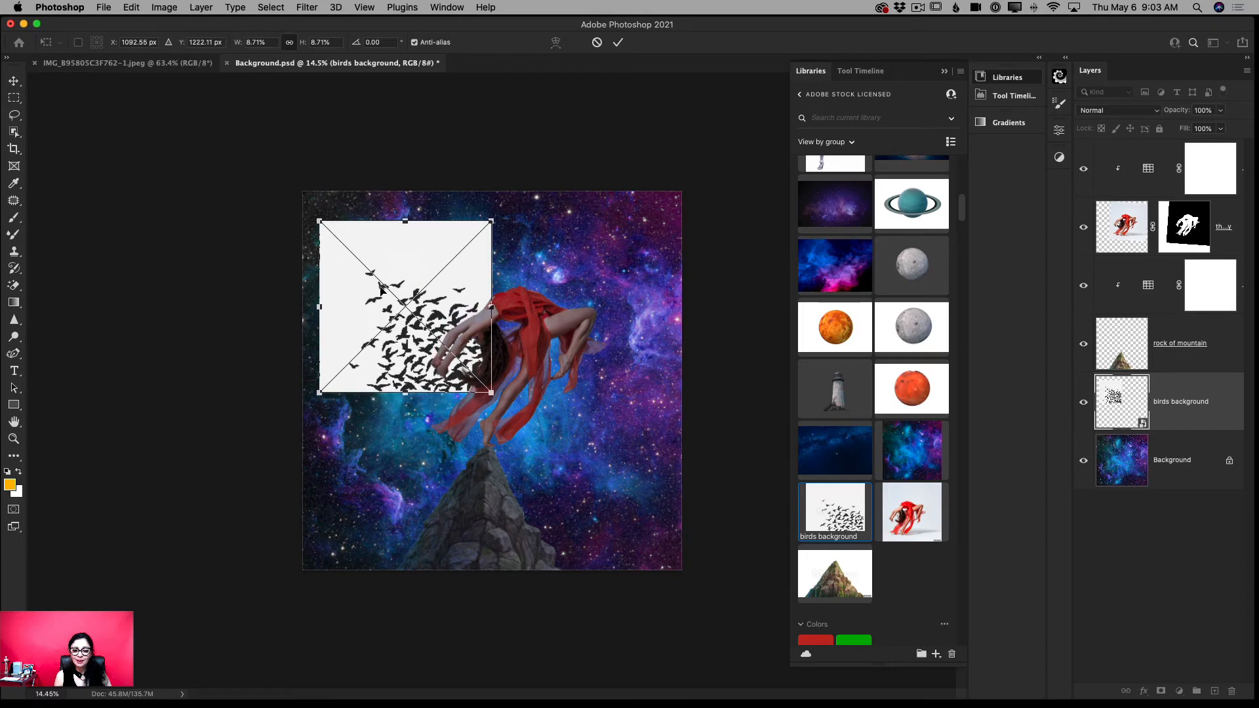
pyautogui.click(617, 44)
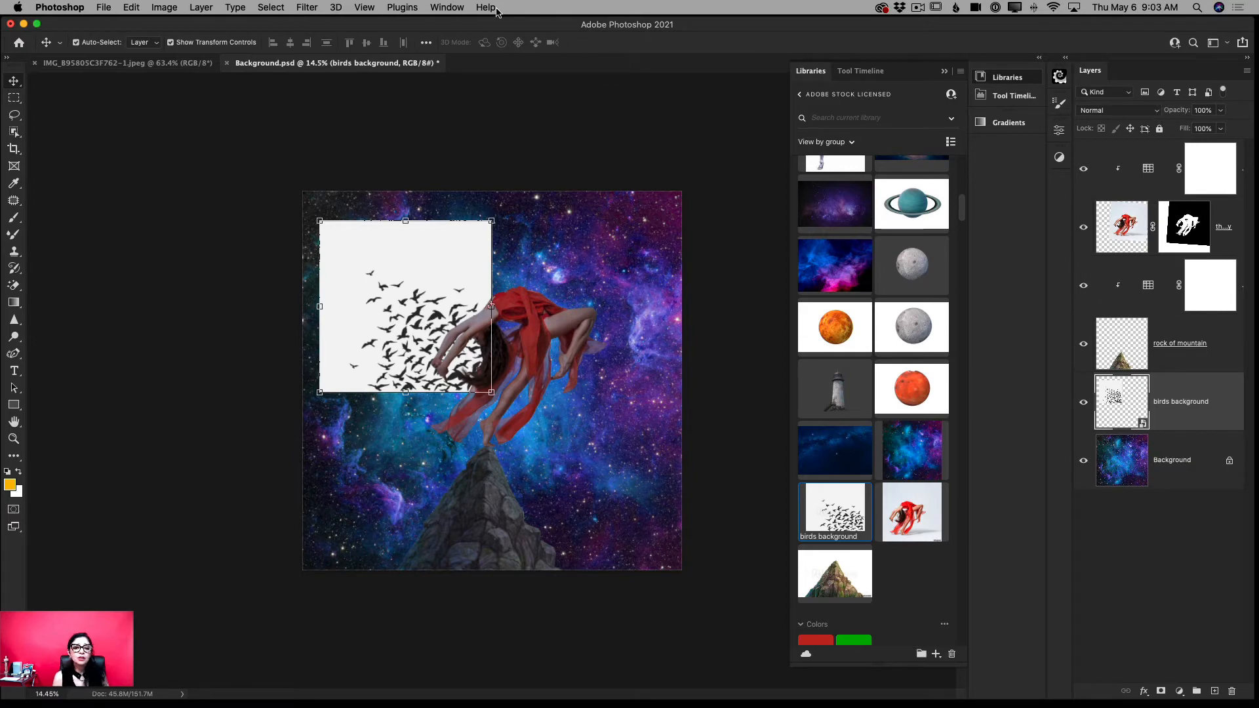
# - Check the embedded smart object properties of the birds background layer
pyautogui.click(447, 8)
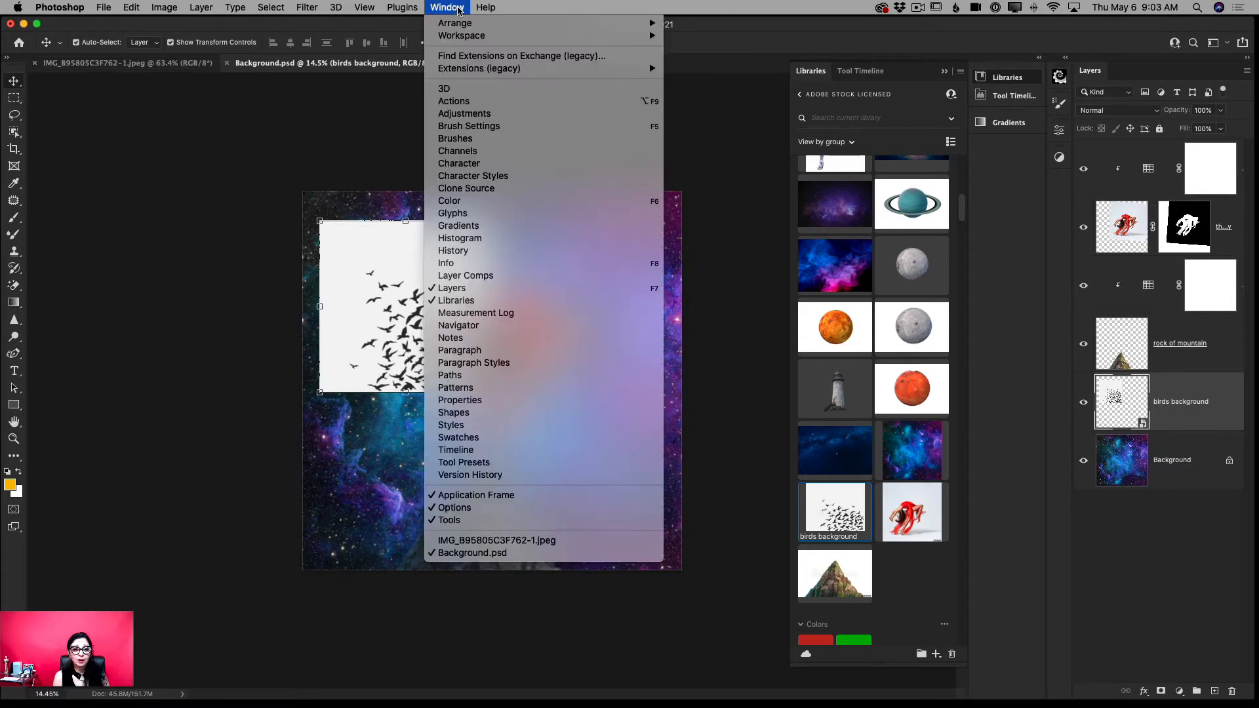
pyautogui.click(467, 400)
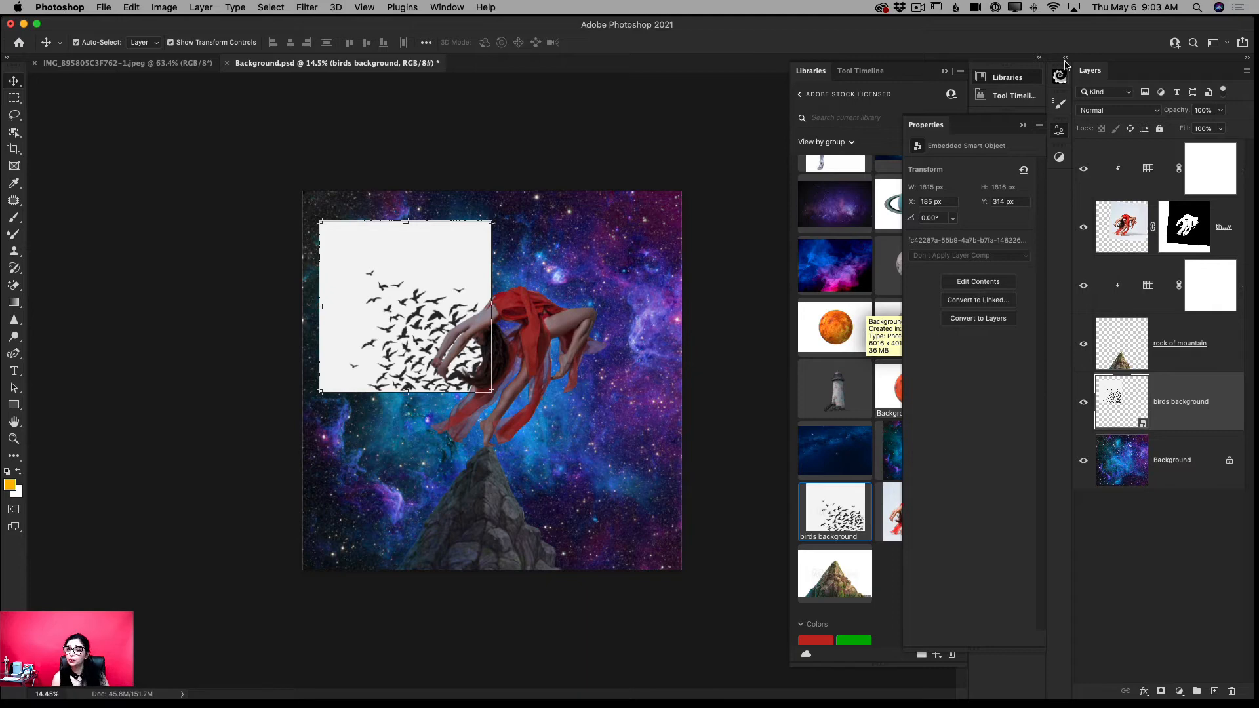
pyautogui.click(1024, 127)
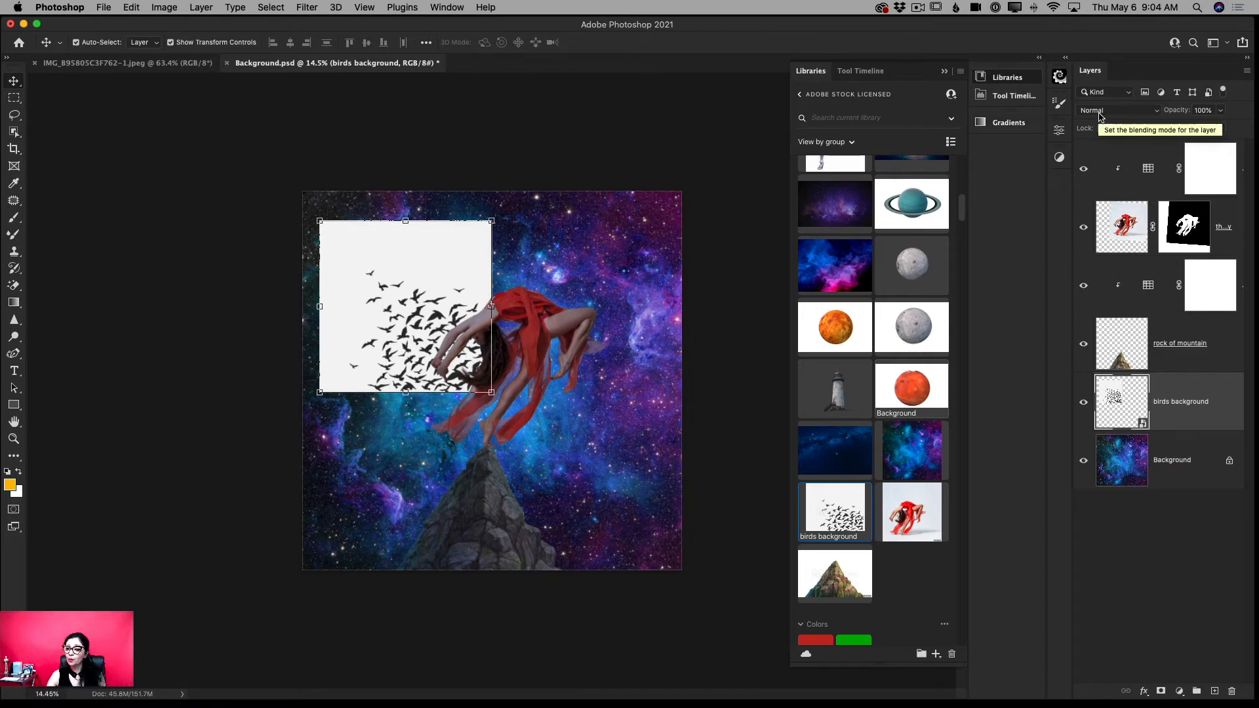
# - Set the birds background layer's blend mode to Color Burn and shift the flock farther left, past the canvas's left edge
pyautogui.click(1158, 117)
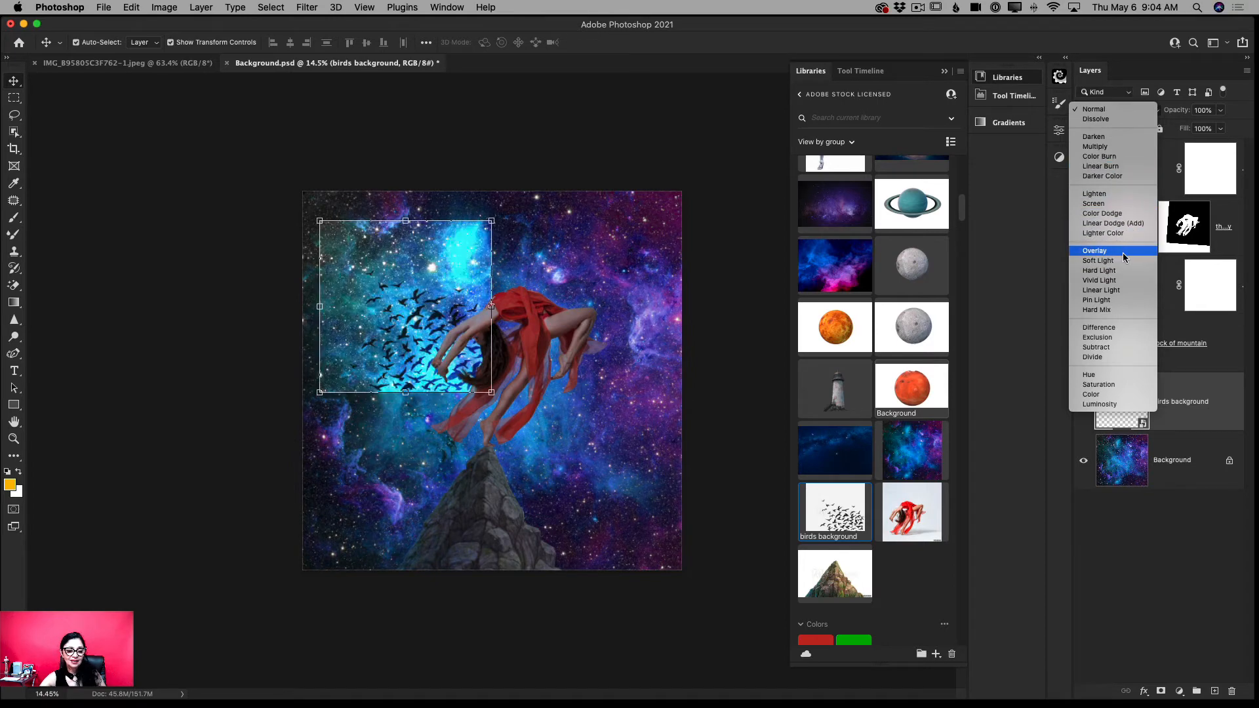
pyautogui.click(1131, 158)
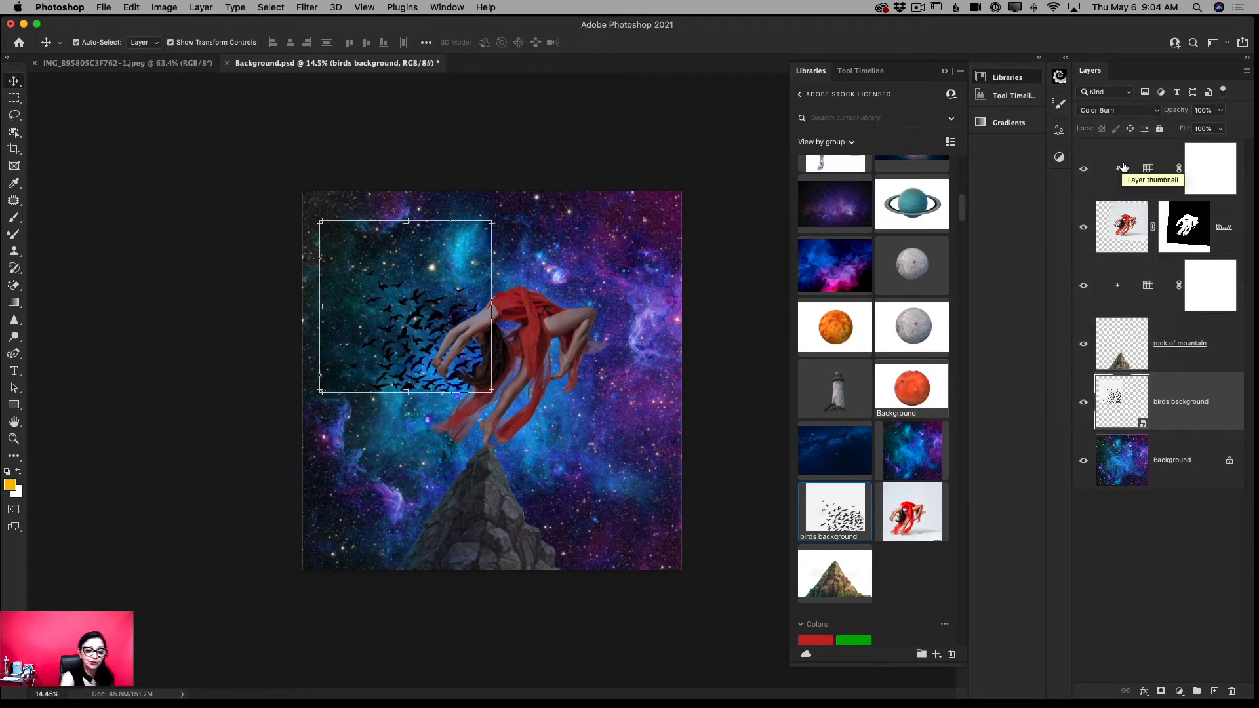
pyautogui.moveTo(491, 391); pyautogui.dragTo(489, 428)
pyautogui.moveTo(432, 397); pyautogui.dragTo(401, 374)
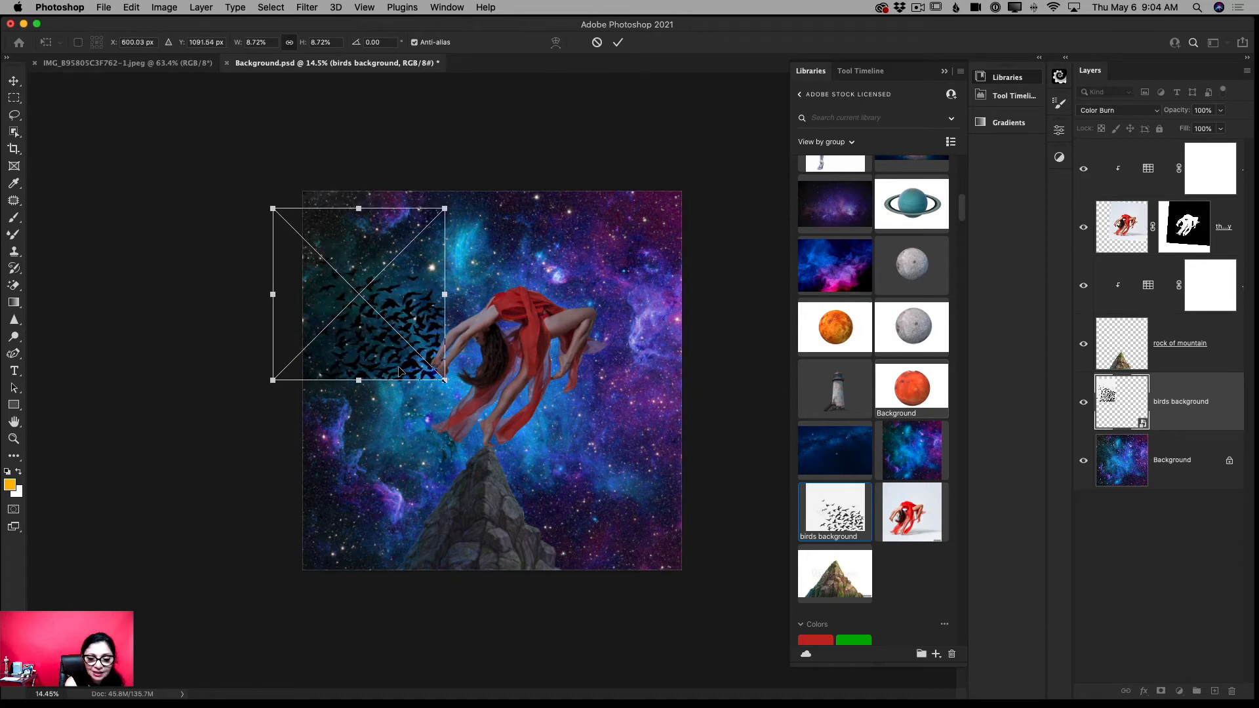
pyautogui.click(618, 42)
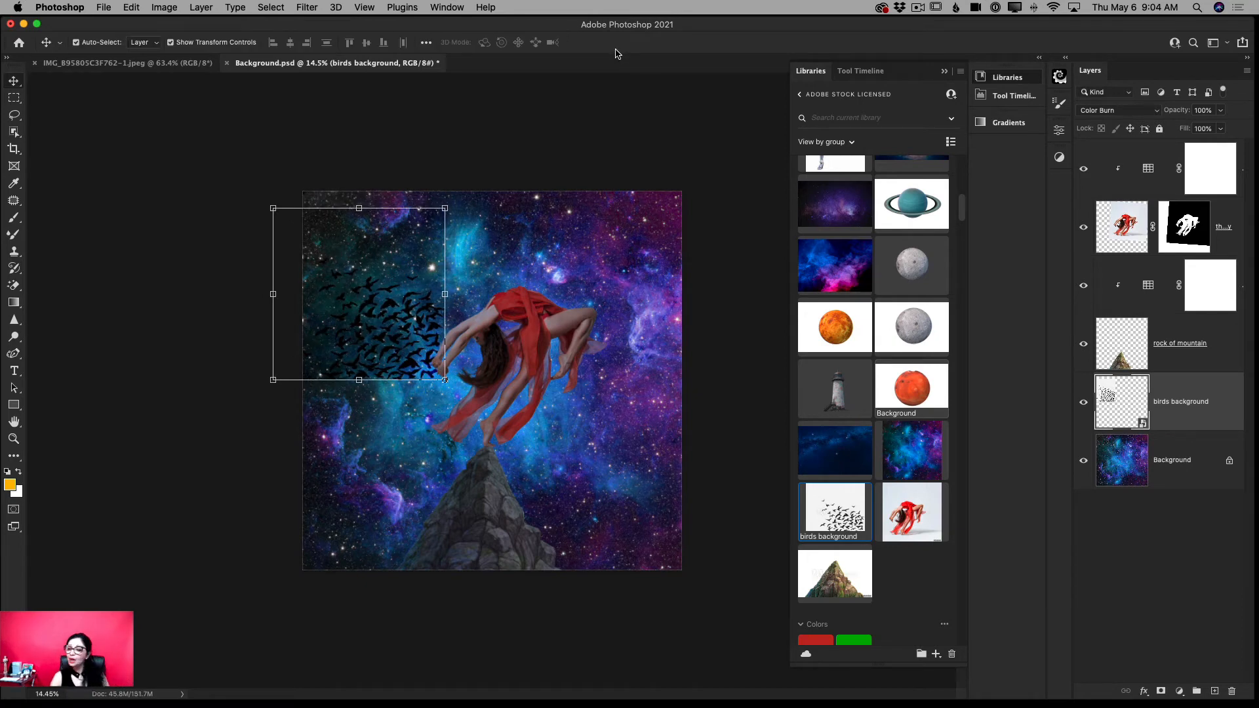
# - Lower the birds background layer's opacity to 41%
pyautogui.click(1218, 129)
pyautogui.moveTo(1214, 131); pyautogui.dragTo(1191, 129)
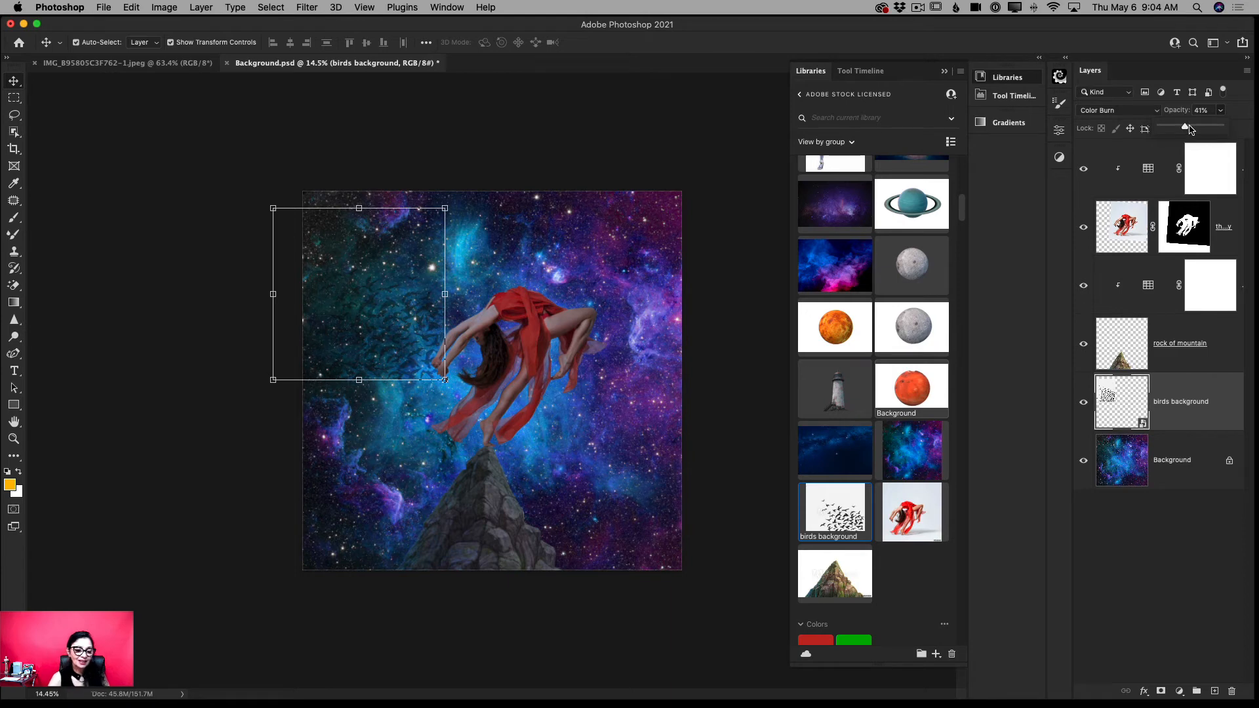
# - Merge all visible layers into the Background layer and duplicate the merged layer
pyautogui.click(1152, 448)
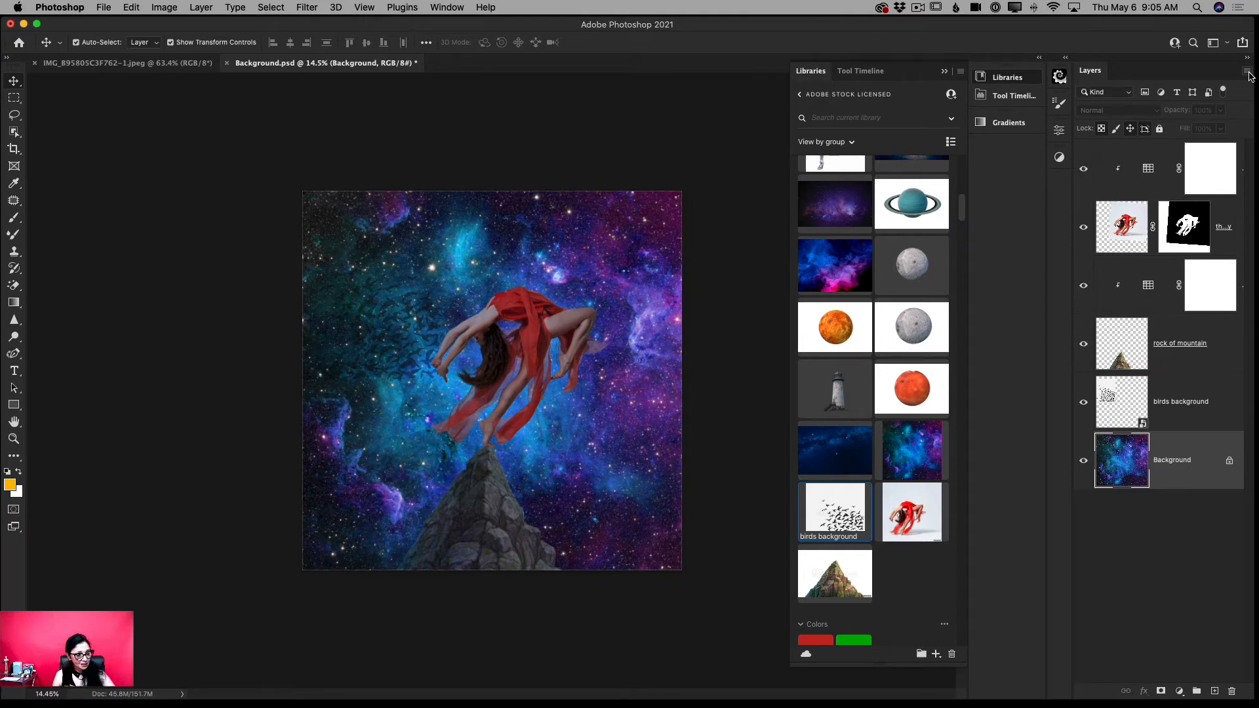
pyautogui.click(1248, 72)
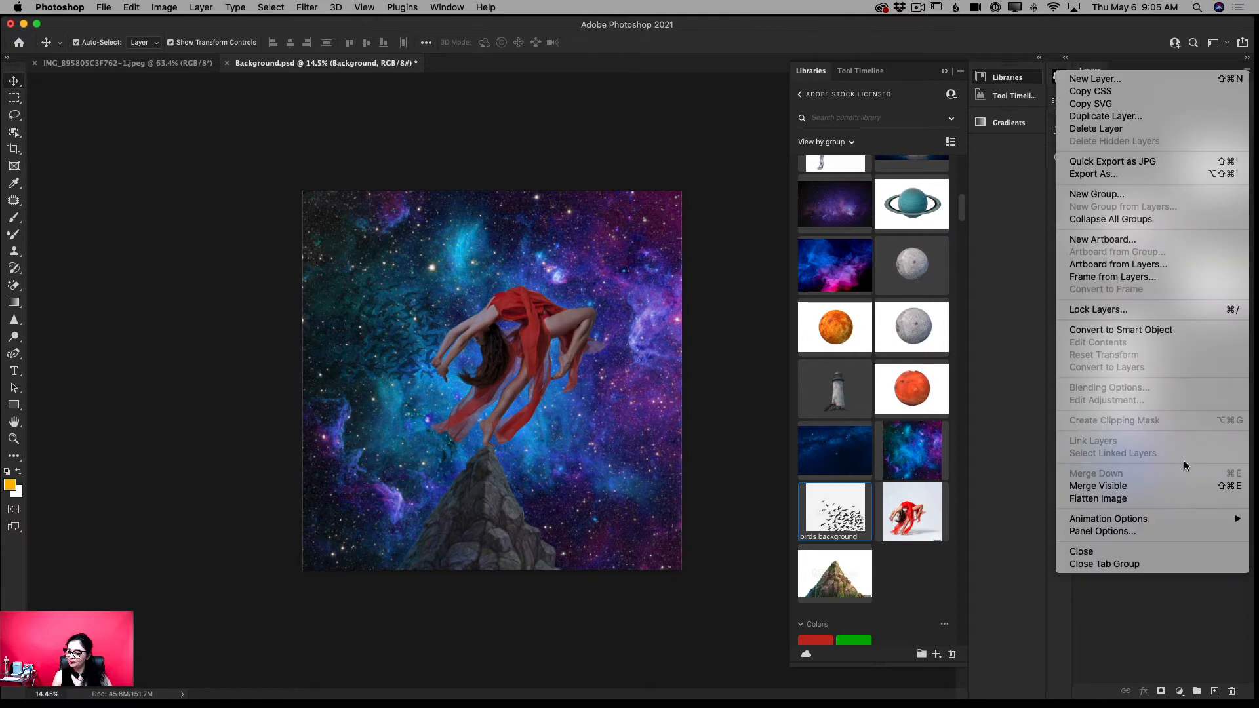
pyautogui.click(1121, 487)
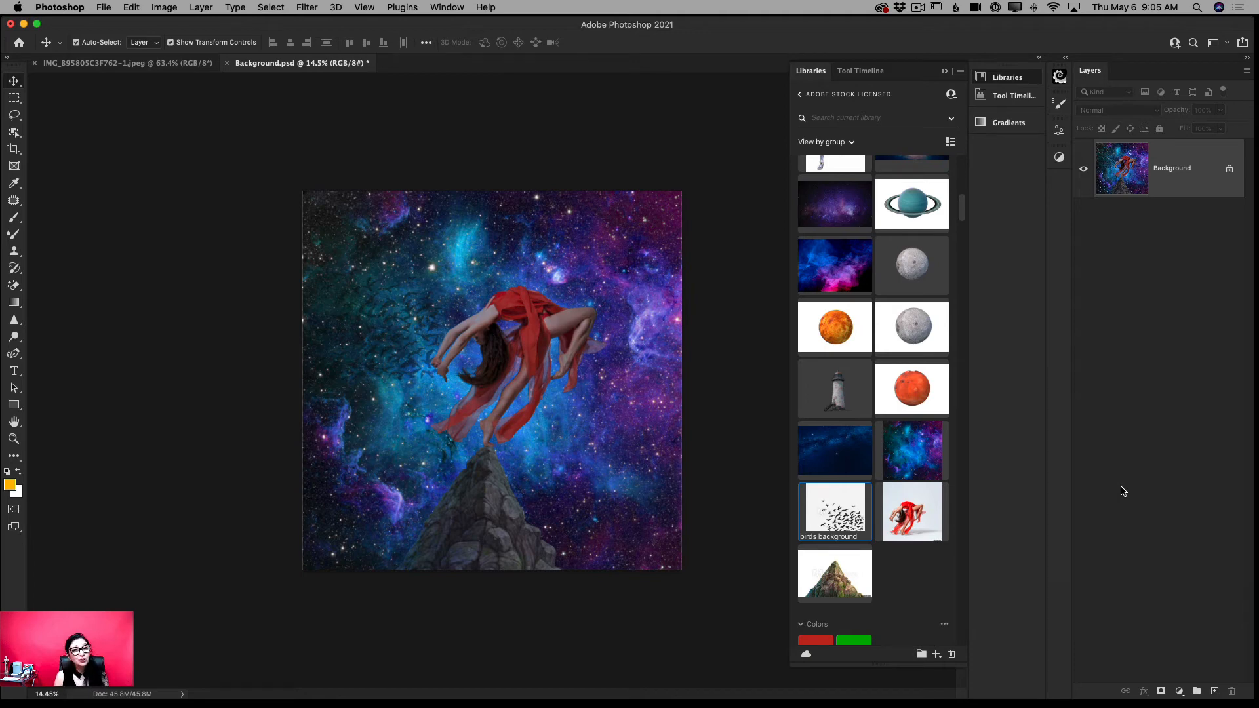
pyautogui.moveTo(1196, 177); pyautogui.dragTo(1210, 691)
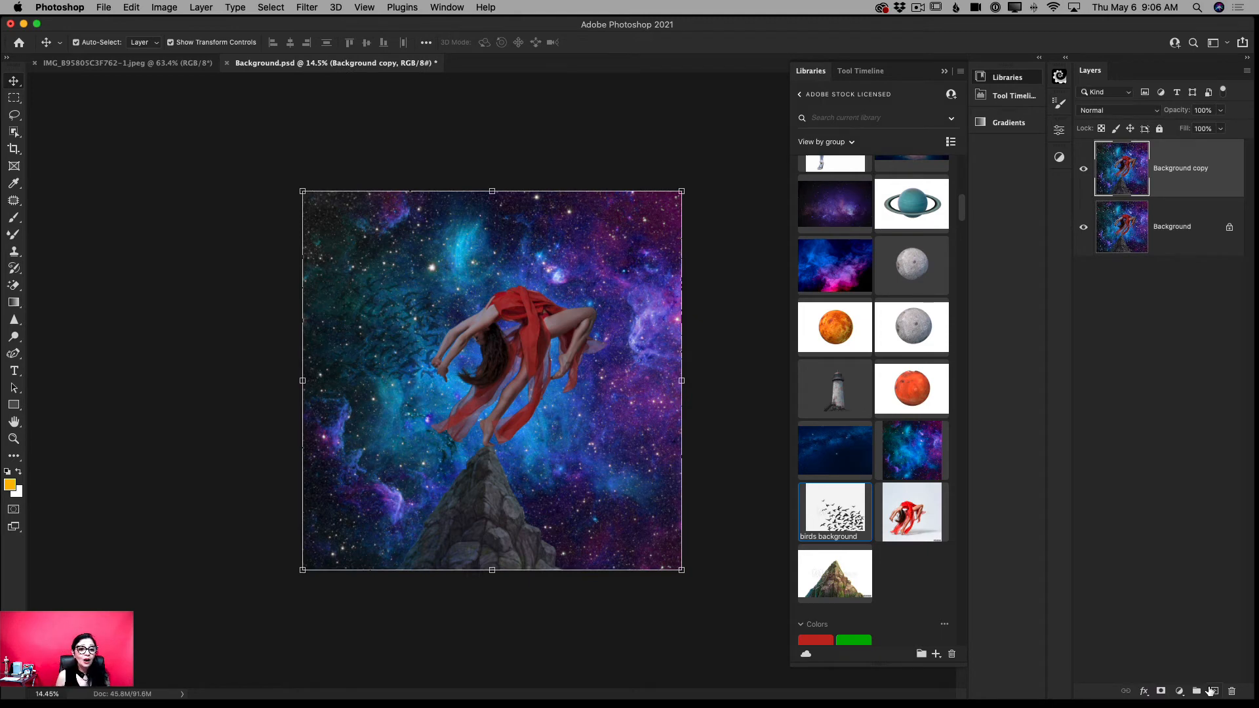
# - Open the Background copy in the Camera Raw Filter and set Exposure to +0.30, Contrast to +33 and Dehaze to +8
pyautogui.click(305, 9)
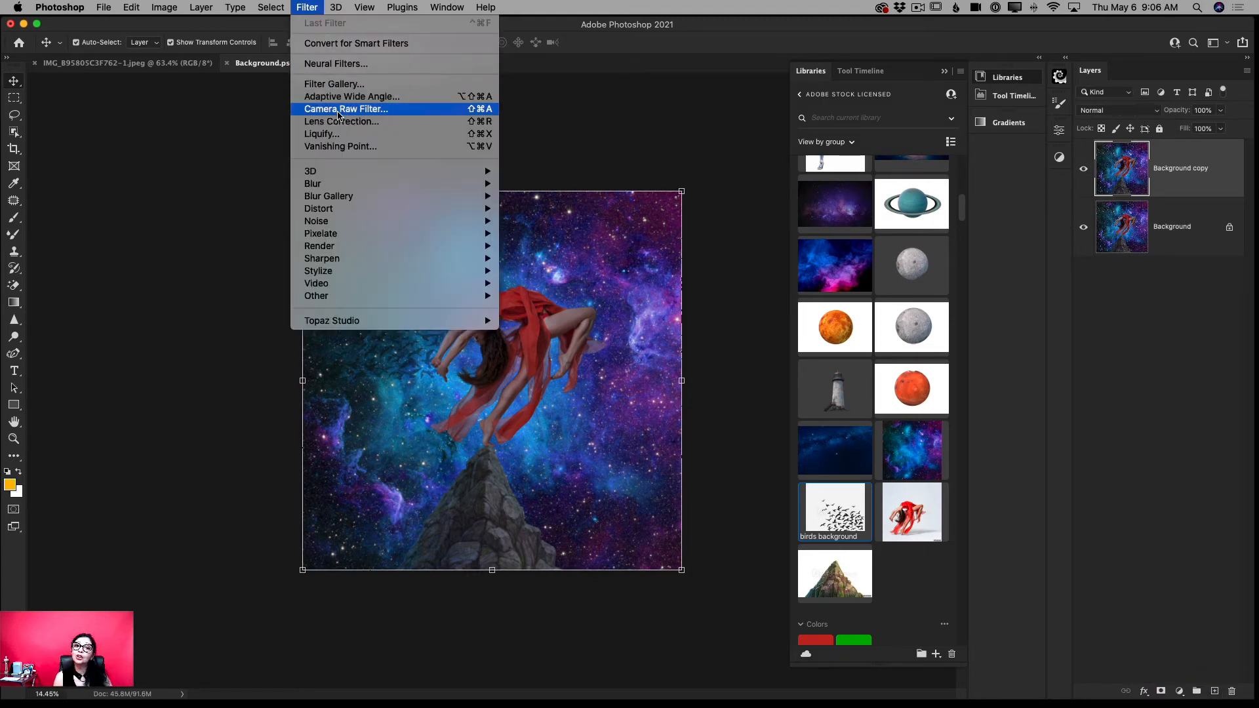
pyautogui.click(339, 113)
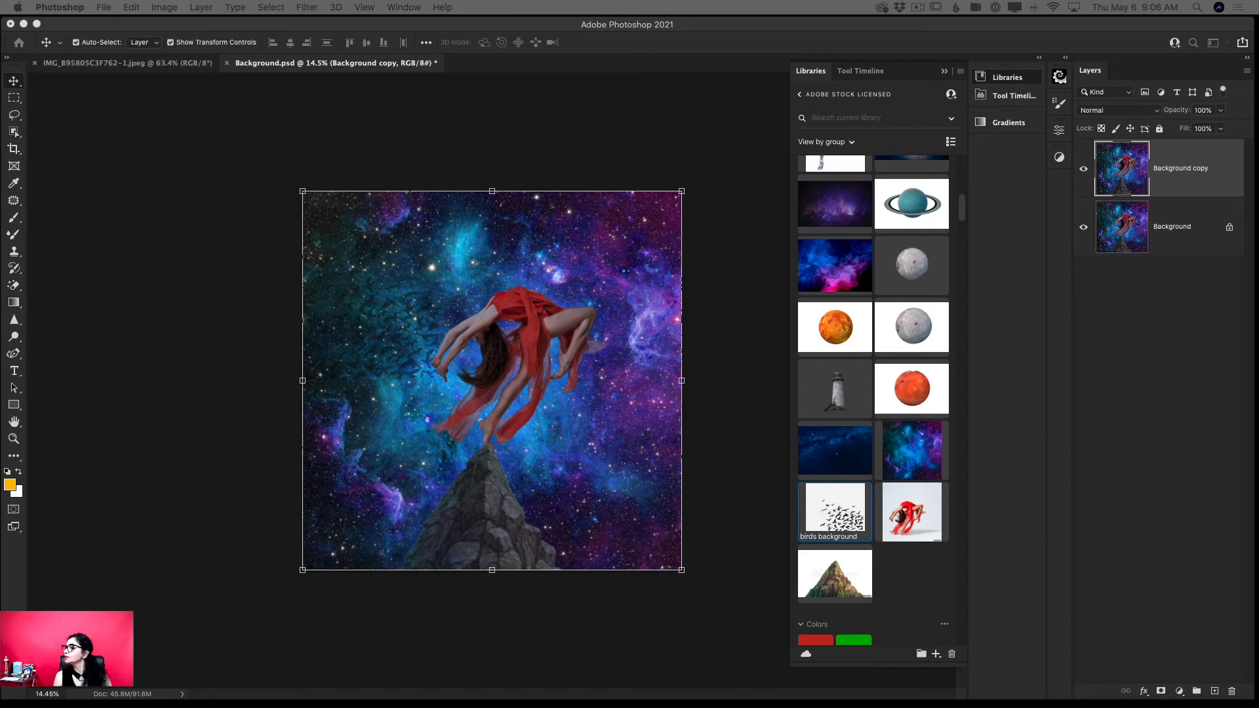
pyautogui.moveTo(678, 149); pyautogui.dragTo(124, 23)
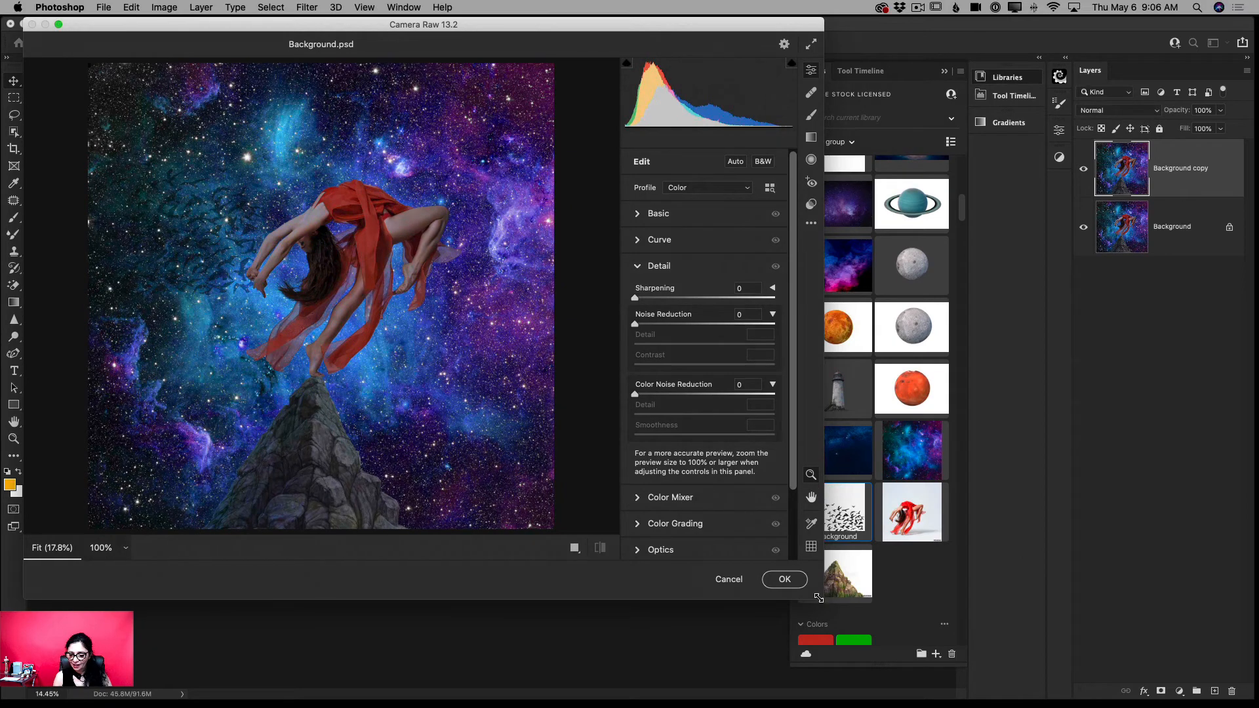
pyautogui.moveTo(822, 598); pyautogui.dragTo(1233, 693)
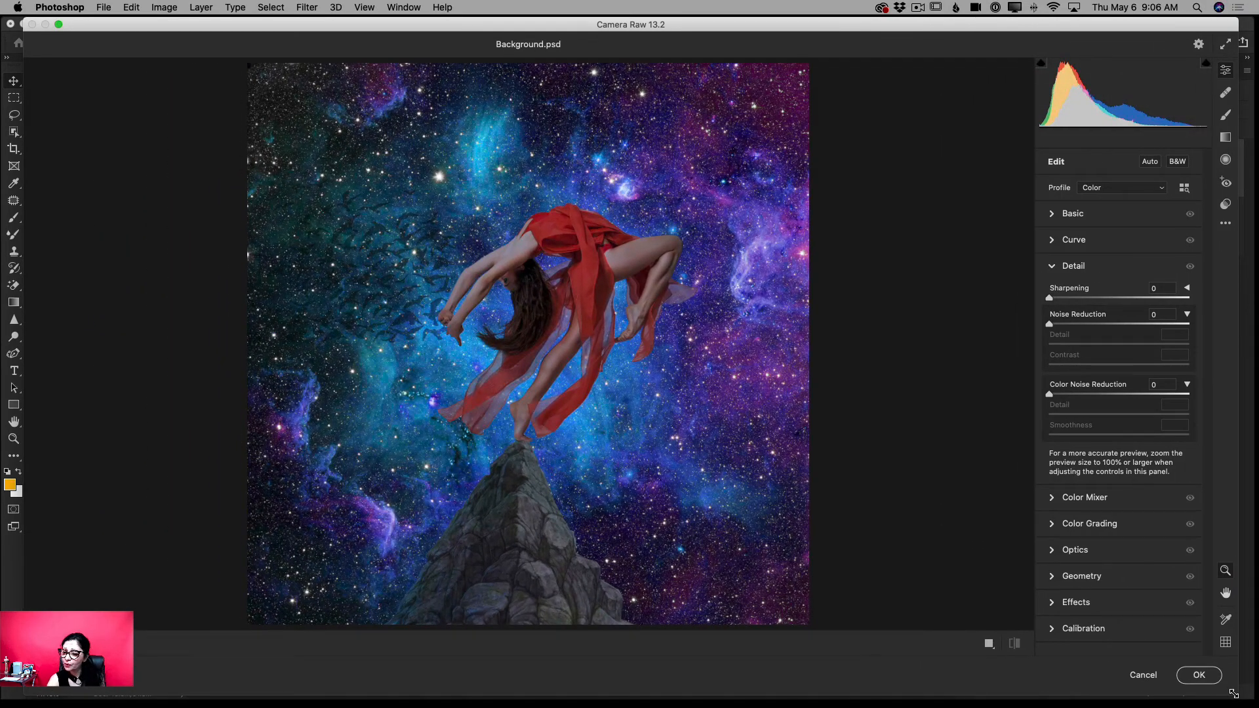
pyautogui.click(1052, 214)
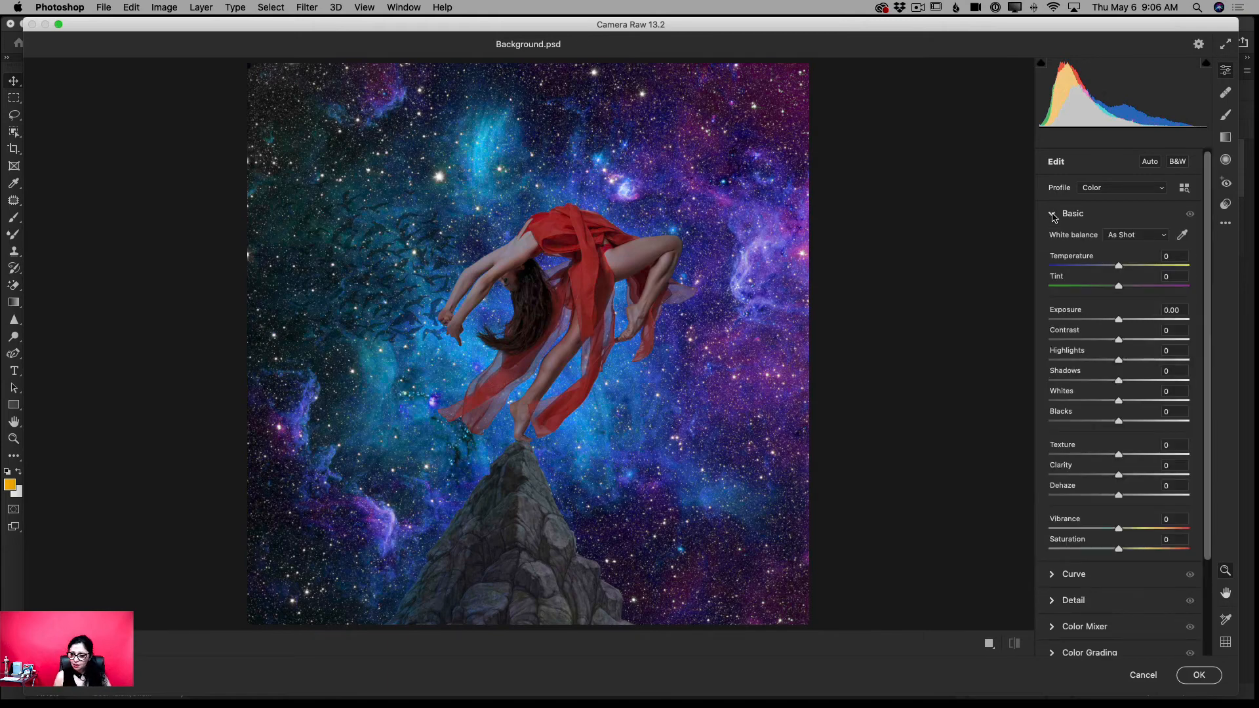
pyautogui.moveTo(1118, 320); pyautogui.dragTo(1123, 321)
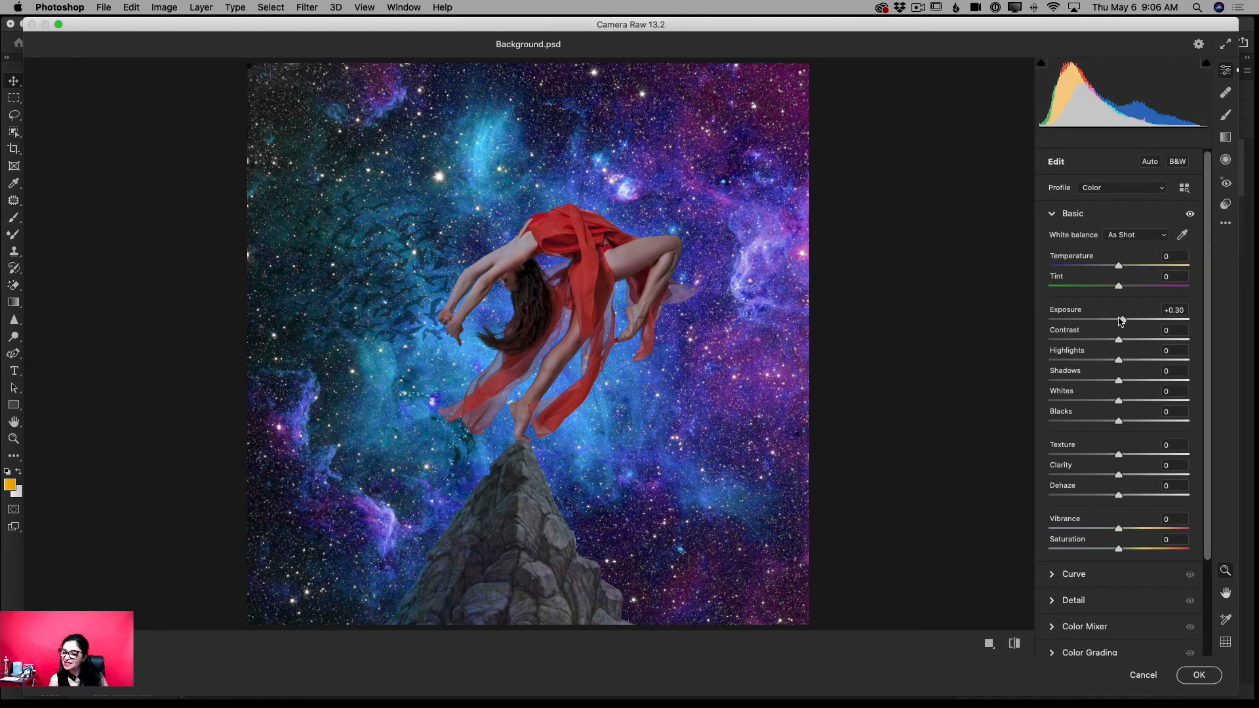
pyautogui.moveTo(1122, 341); pyautogui.dragTo(1141, 346)
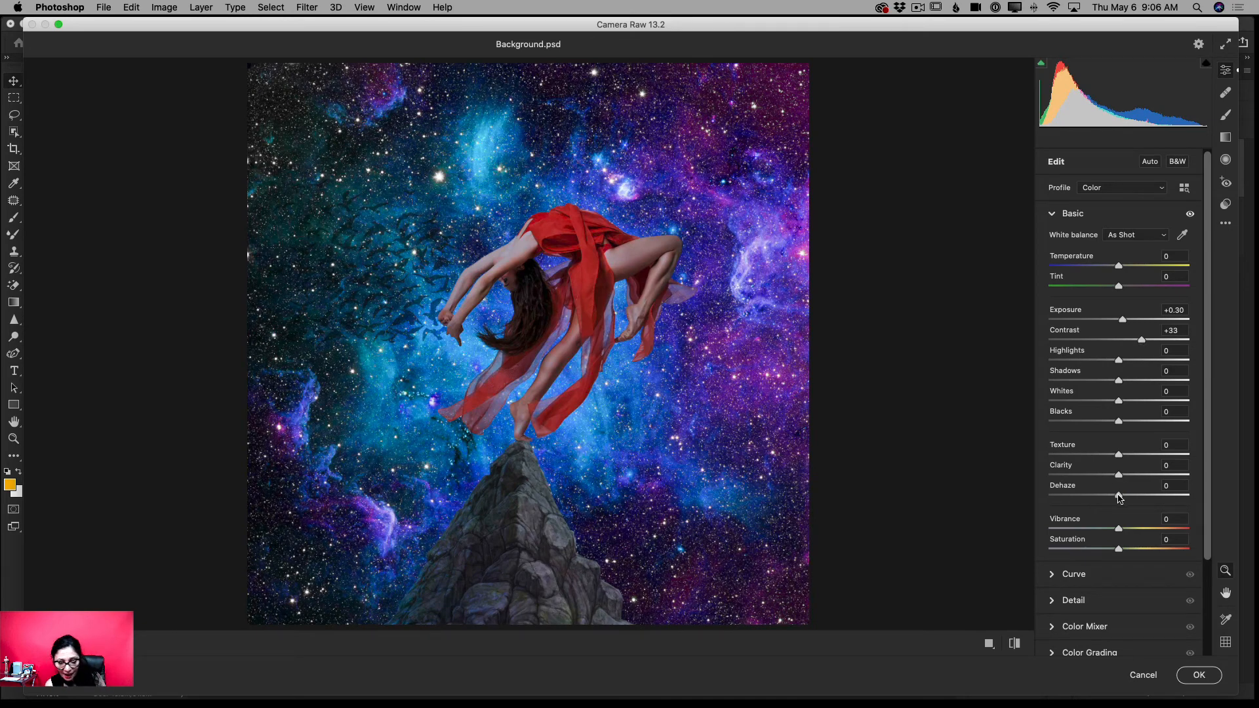
pyautogui.moveTo(1118, 496); pyautogui.dragTo(1122, 498)
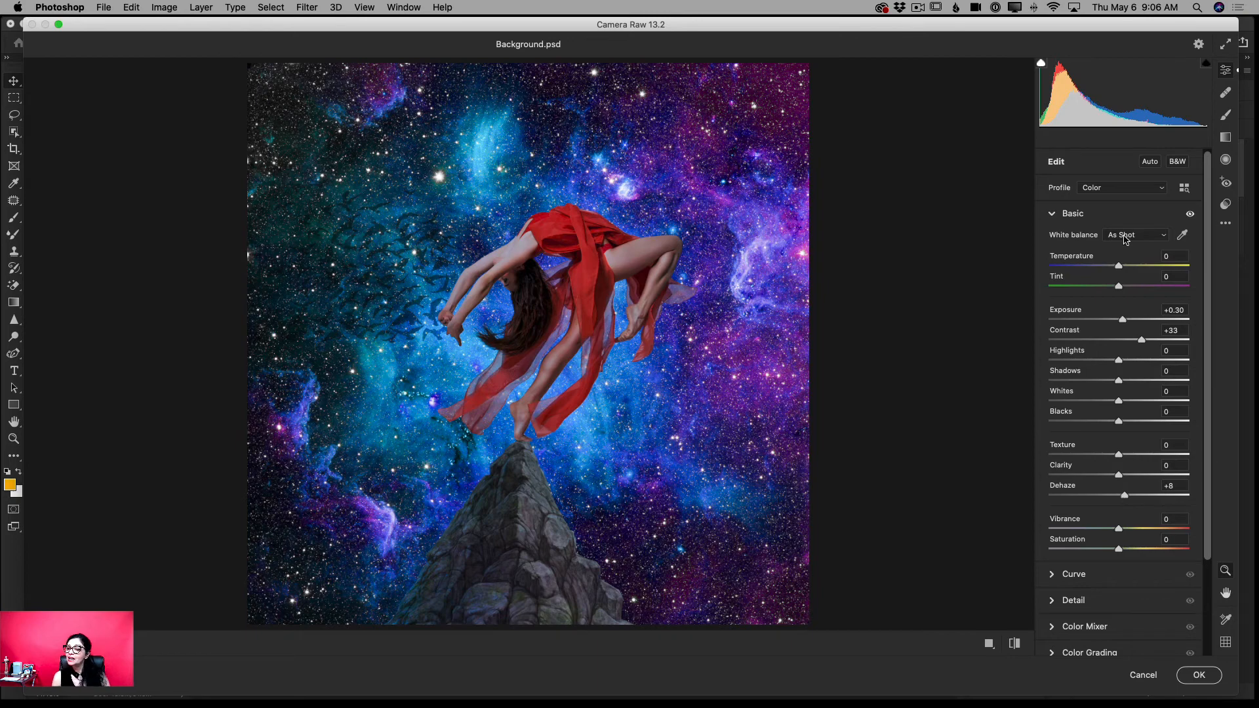
# - Apply the Artistic 02 profile at an amount of 200 and commit the Camera Raw adjustments to the Background copy
pyautogui.click(1182, 189)
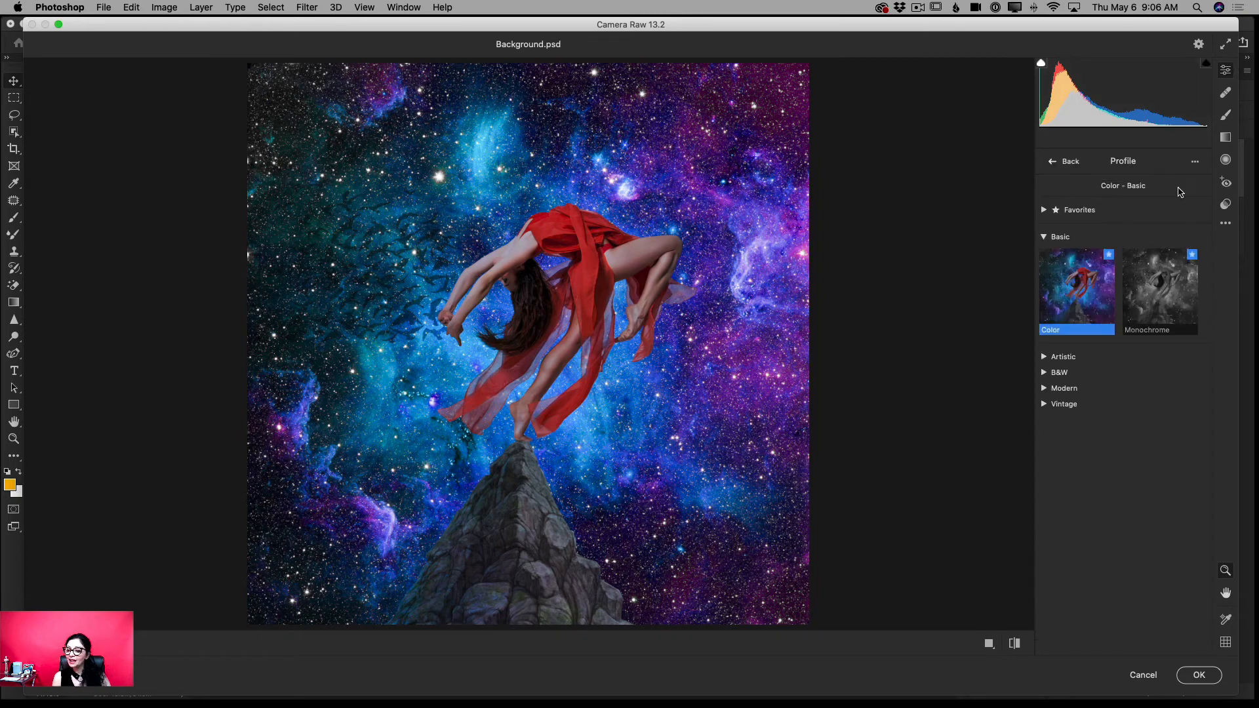
pyautogui.click(1047, 357)
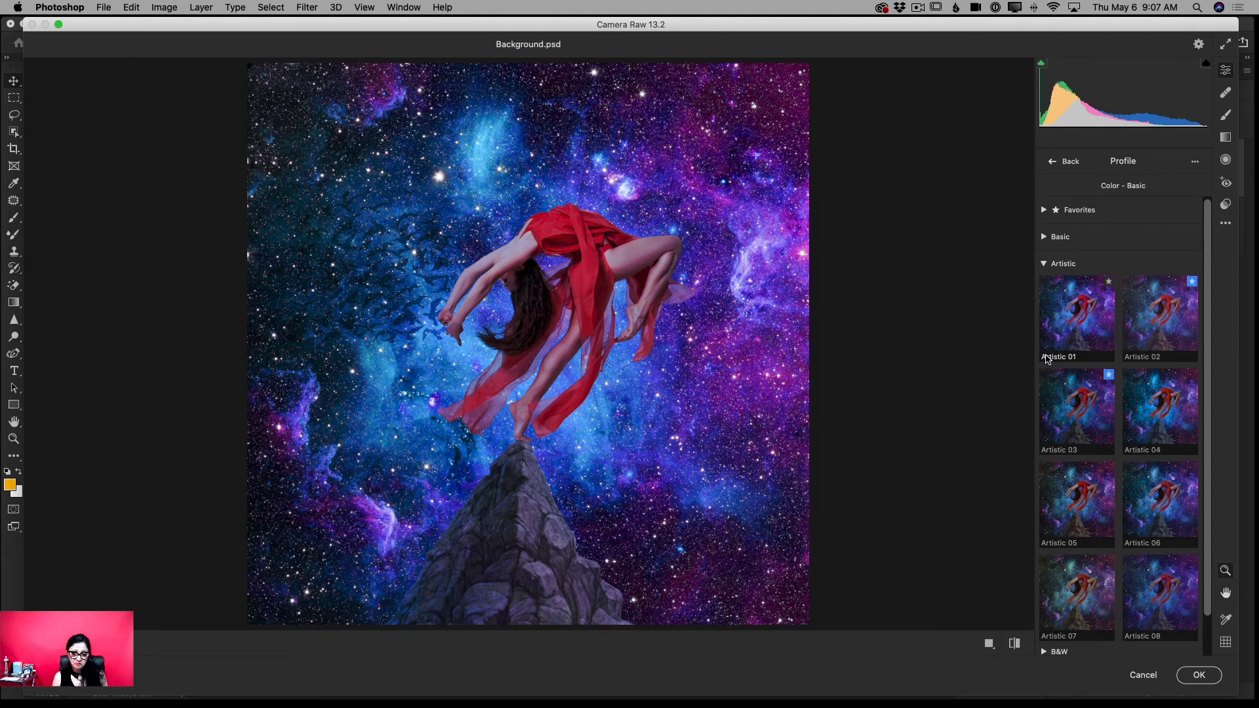
pyautogui.click(1076, 309)
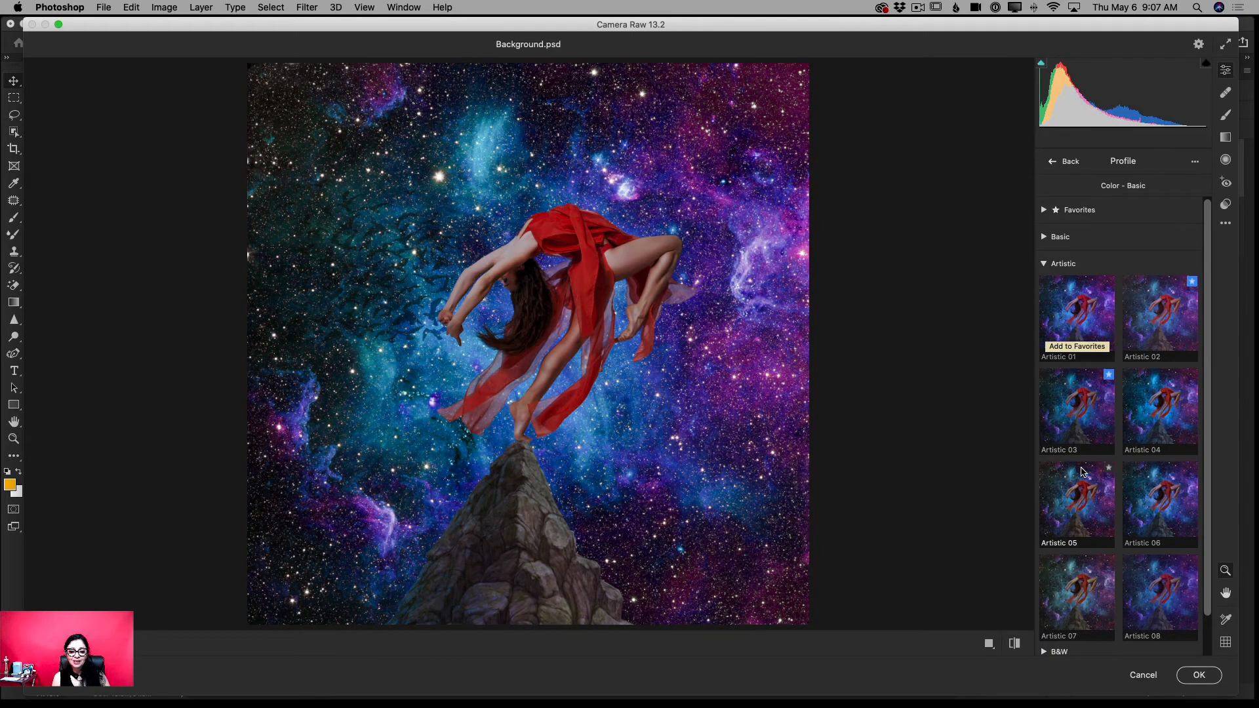
pyautogui.click(1159, 332)
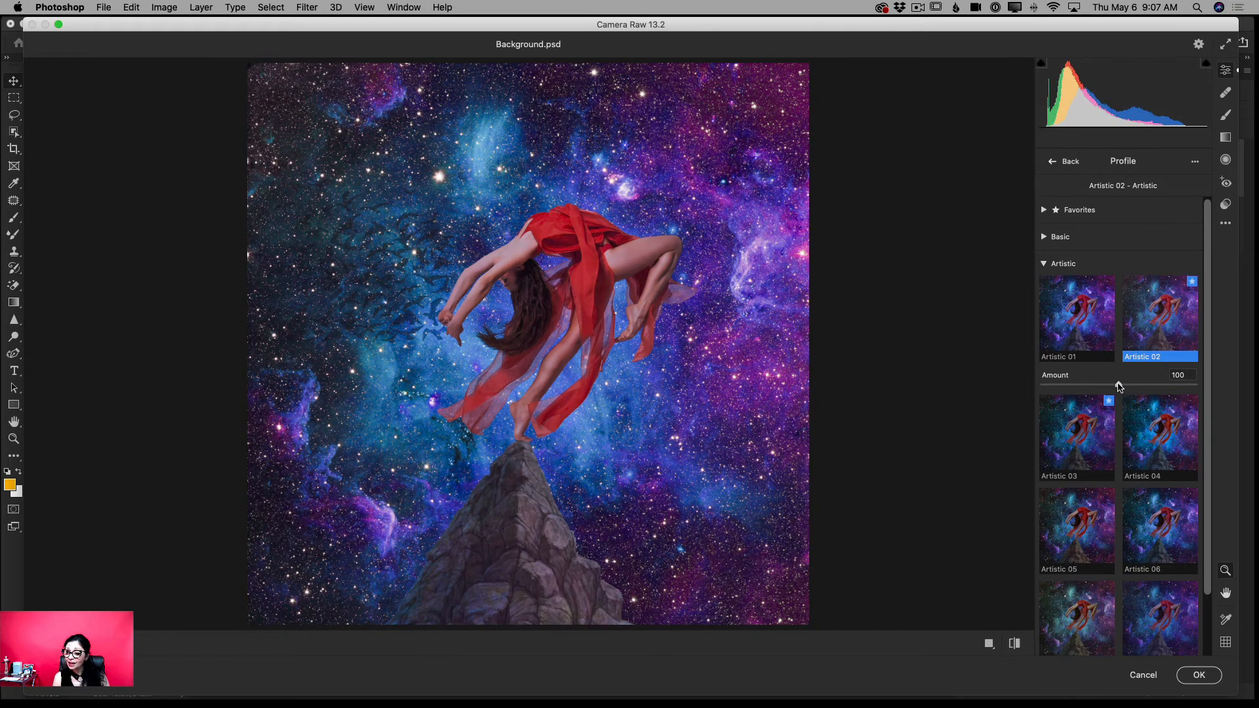
pyautogui.moveTo(1119, 384); pyautogui.dragTo(1202, 388)
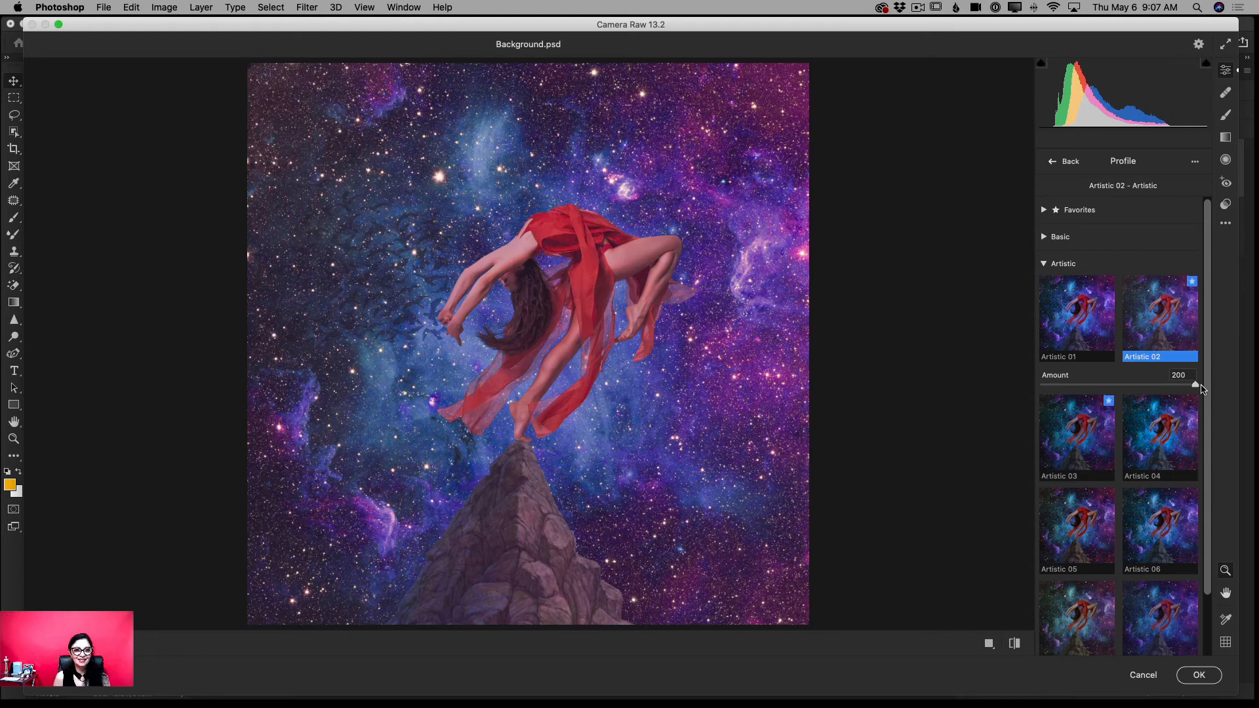
pyautogui.click(1198, 674)
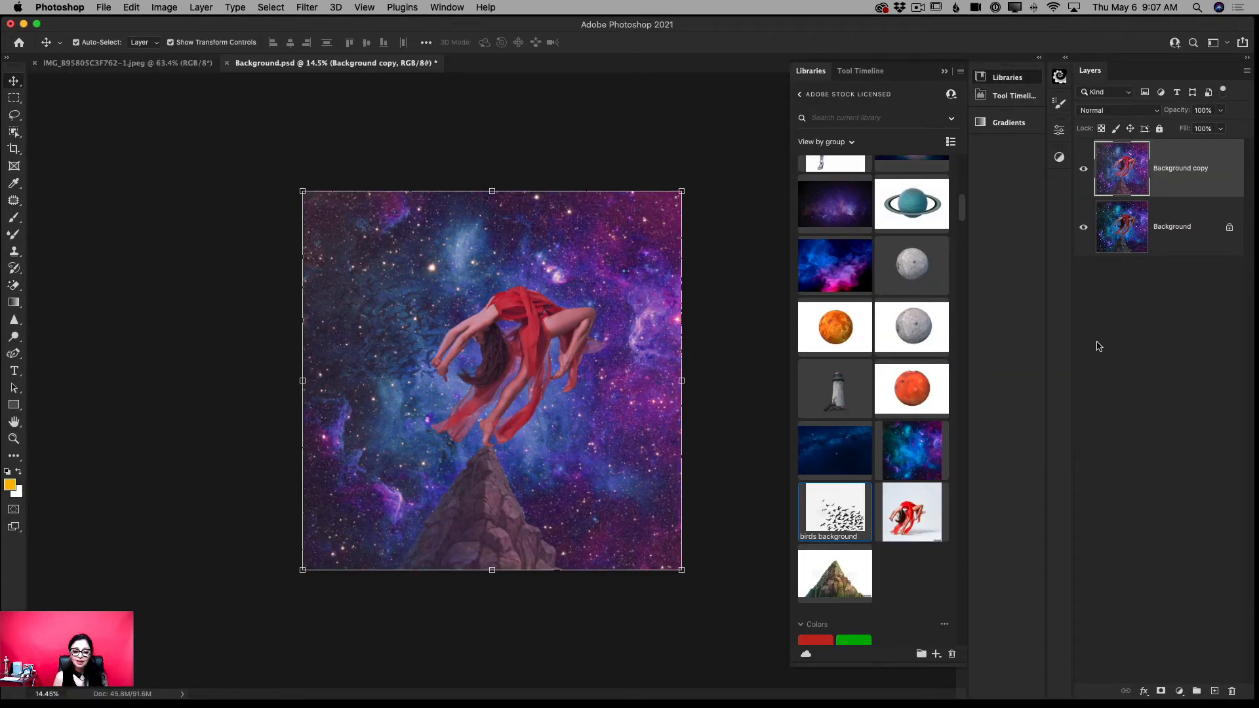
# - Compare the composite with and without the graded Background copy, and inspect the dancer and mountain up close
pyautogui.click(1083, 170)
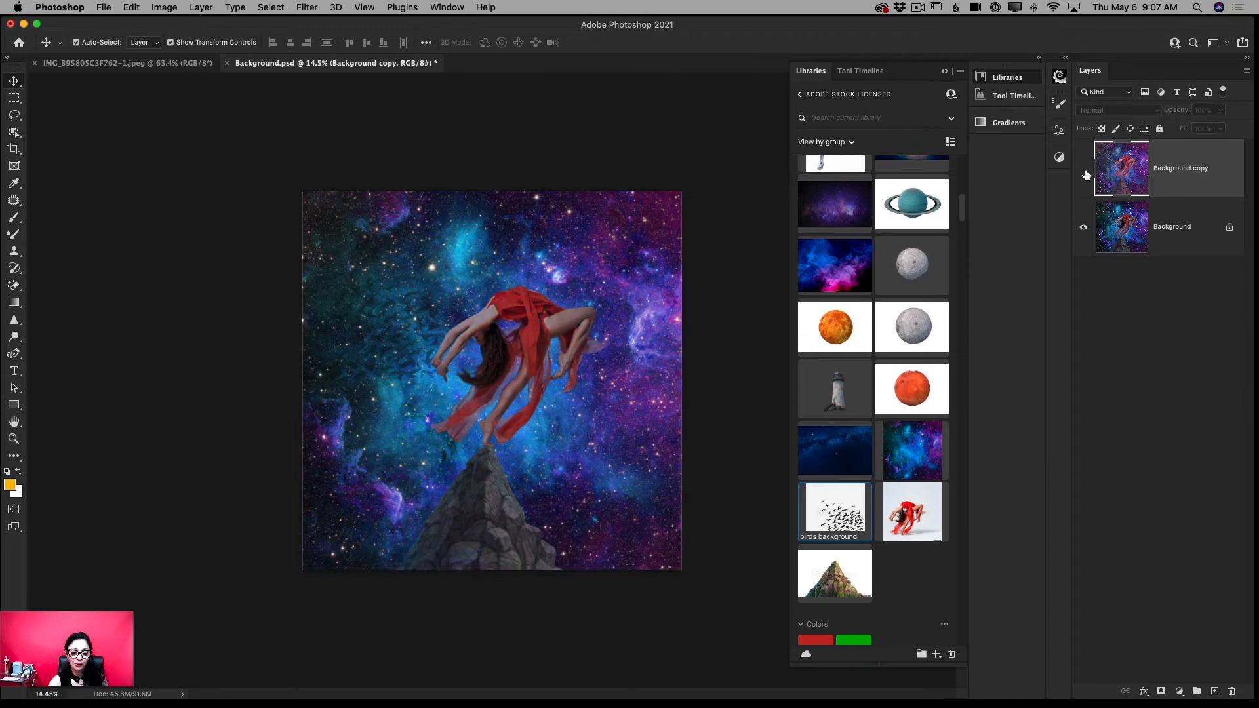
pyautogui.click(1085, 175)
pyautogui.press('z')
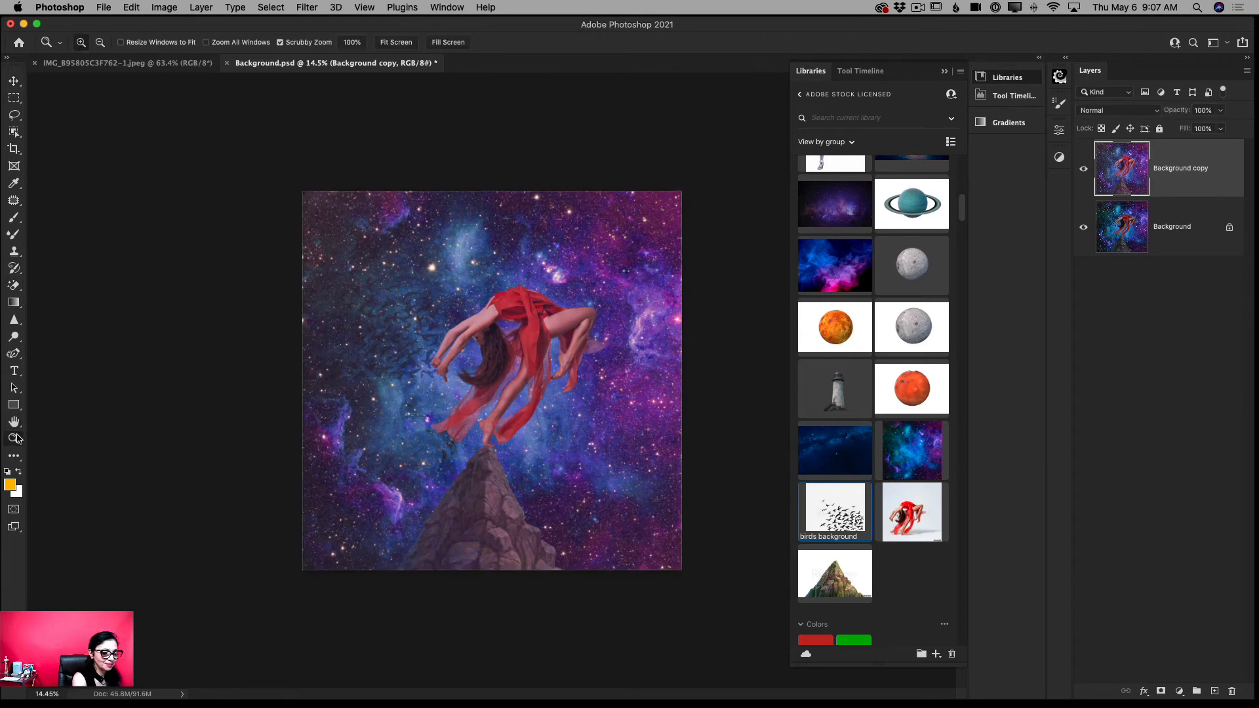
pyautogui.moveTo(568, 434); pyautogui.dragTo(604, 457)
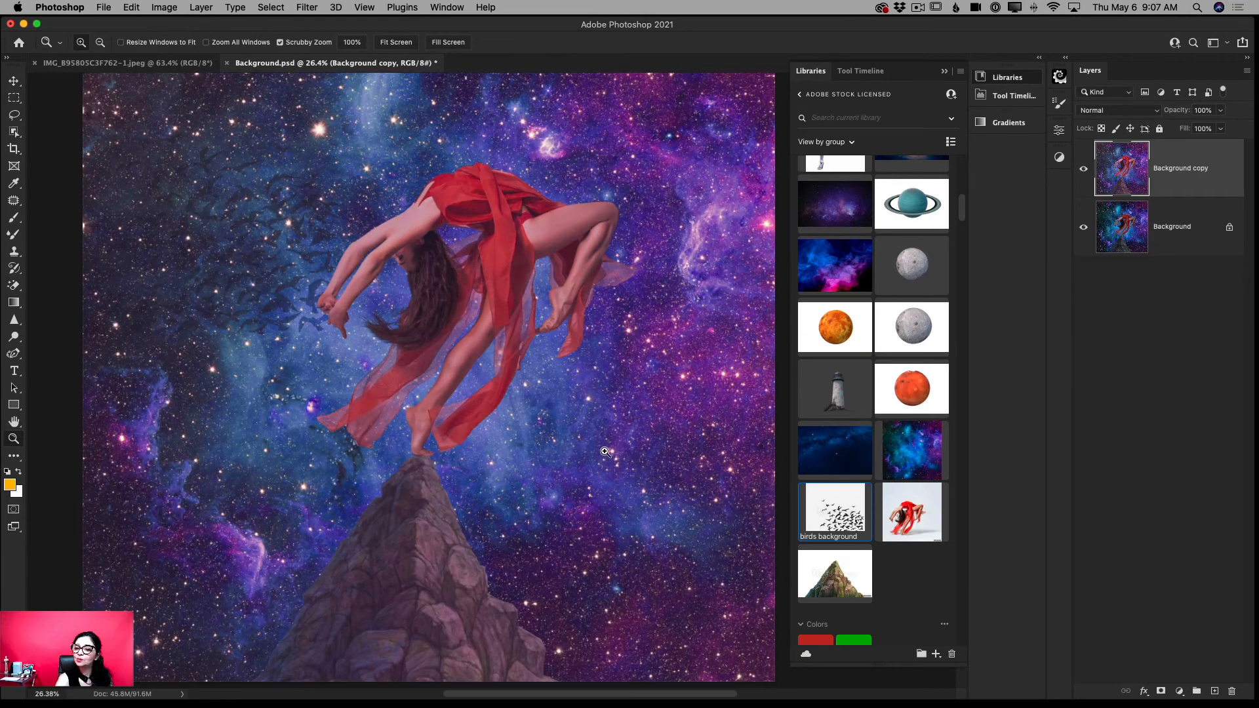
pyautogui.click(944, 71)
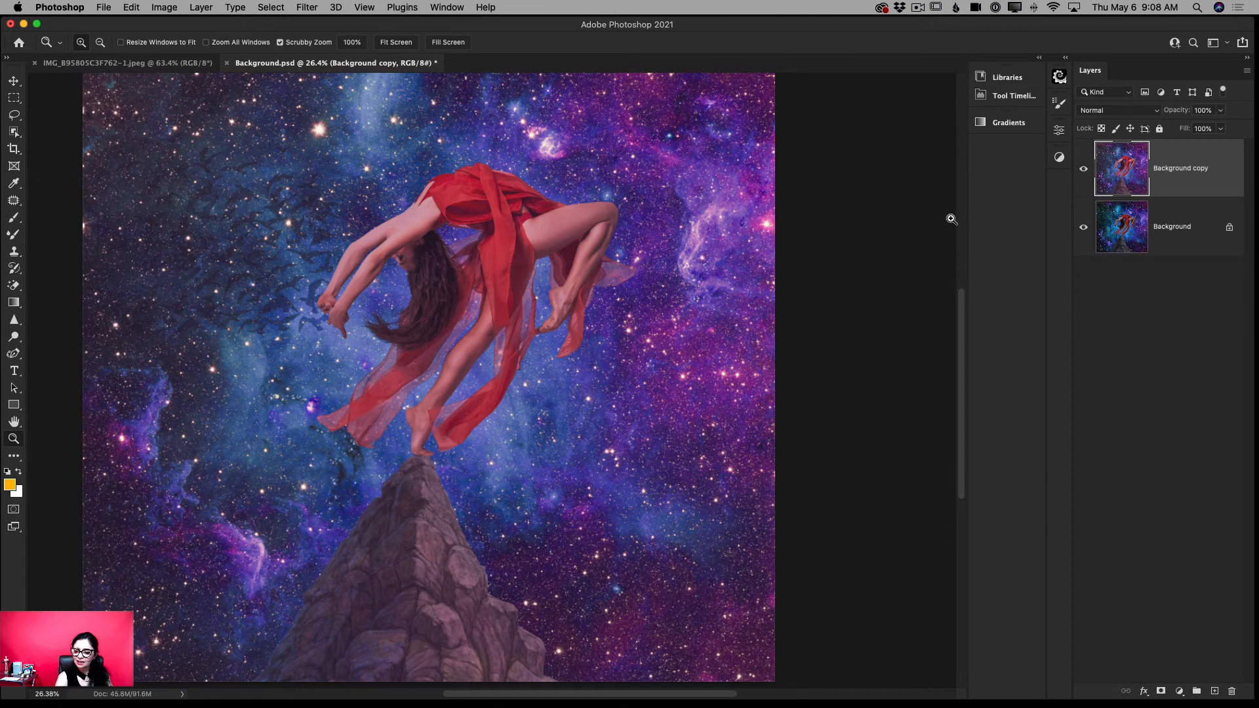
pyautogui.scroll(1, 961, 357)
pyautogui.scroll(1, 961, 357)
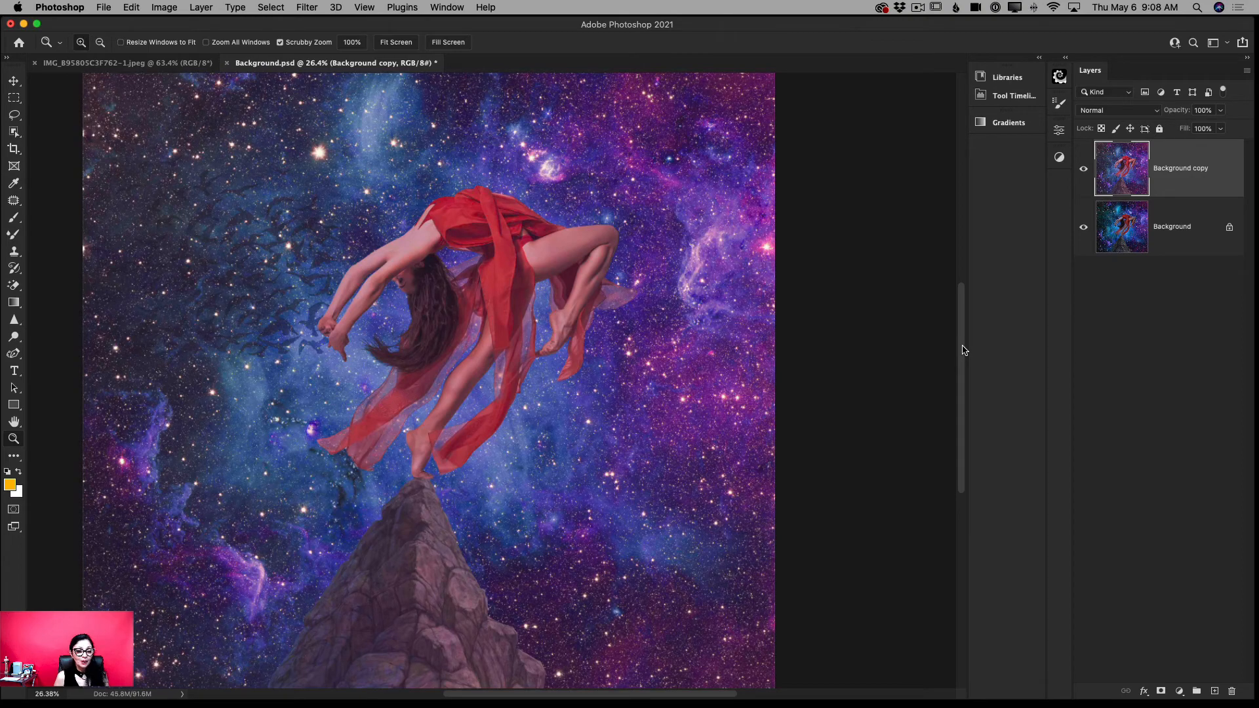
# - Check the reference image of the silhouetted dancer and duplicate the graded Background copy layer in Background.psd
pyautogui.click(171, 65)
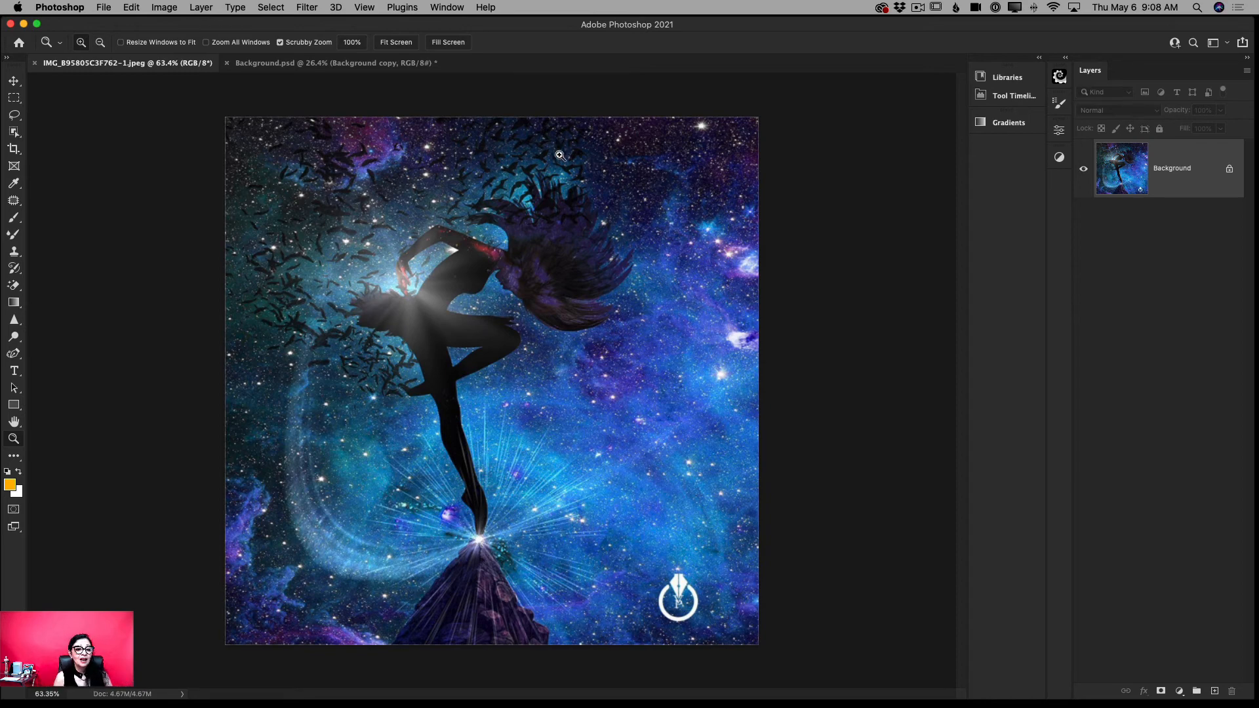
pyautogui.click(317, 64)
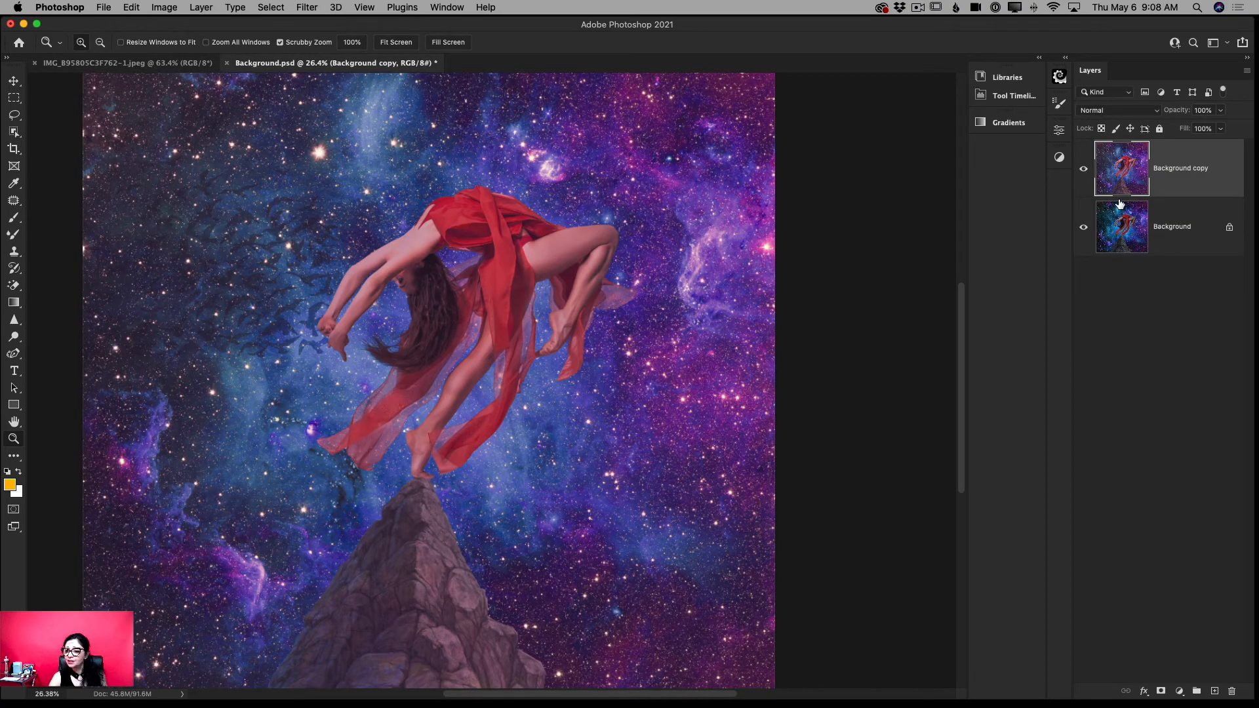
pyautogui.moveTo(1177, 182); pyautogui.dragTo(1215, 691)
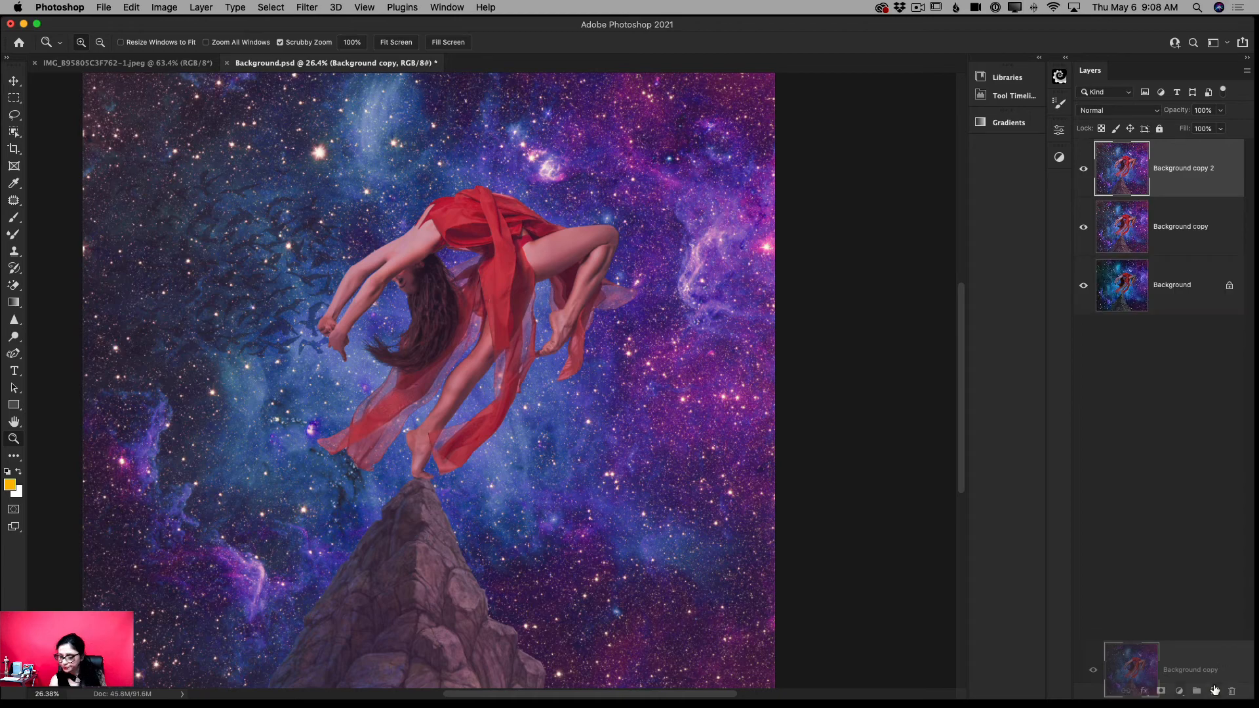
# - Open the Lens Flare filter on the new duplicate layer and choose the 105mm Prime lens type
pyautogui.click(308, 8)
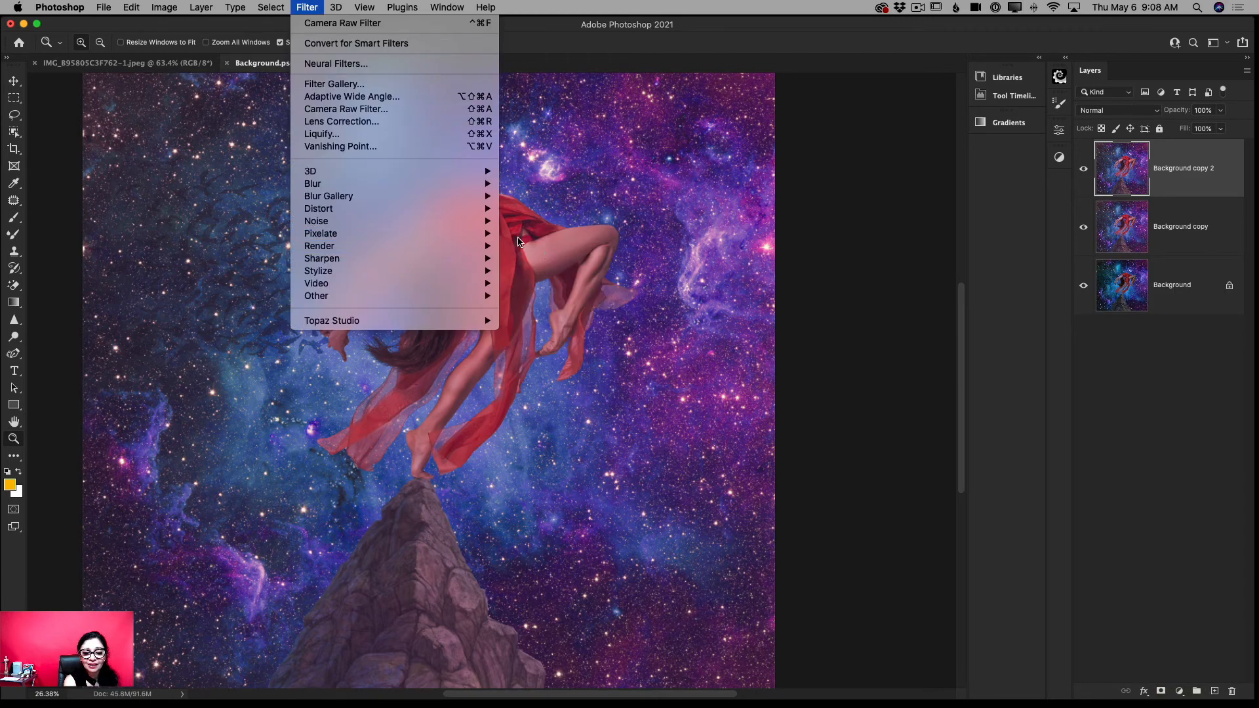
pyautogui.moveTo(488, 247)
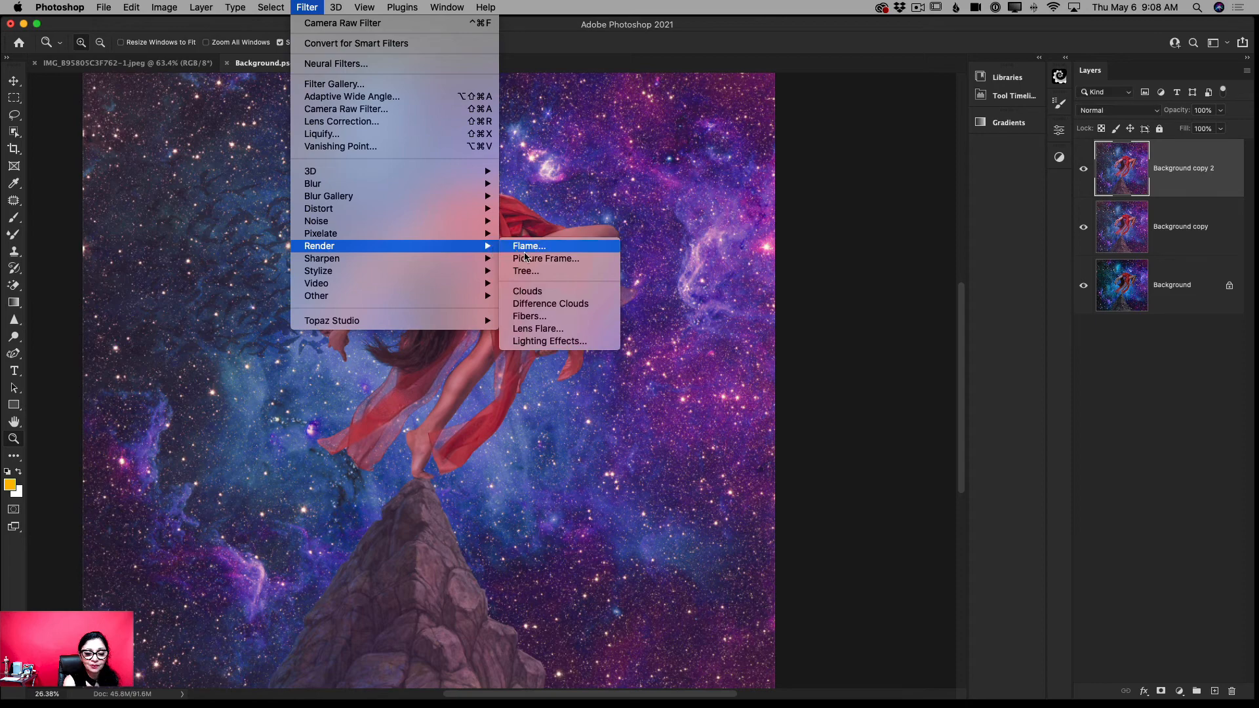
pyautogui.click(550, 330)
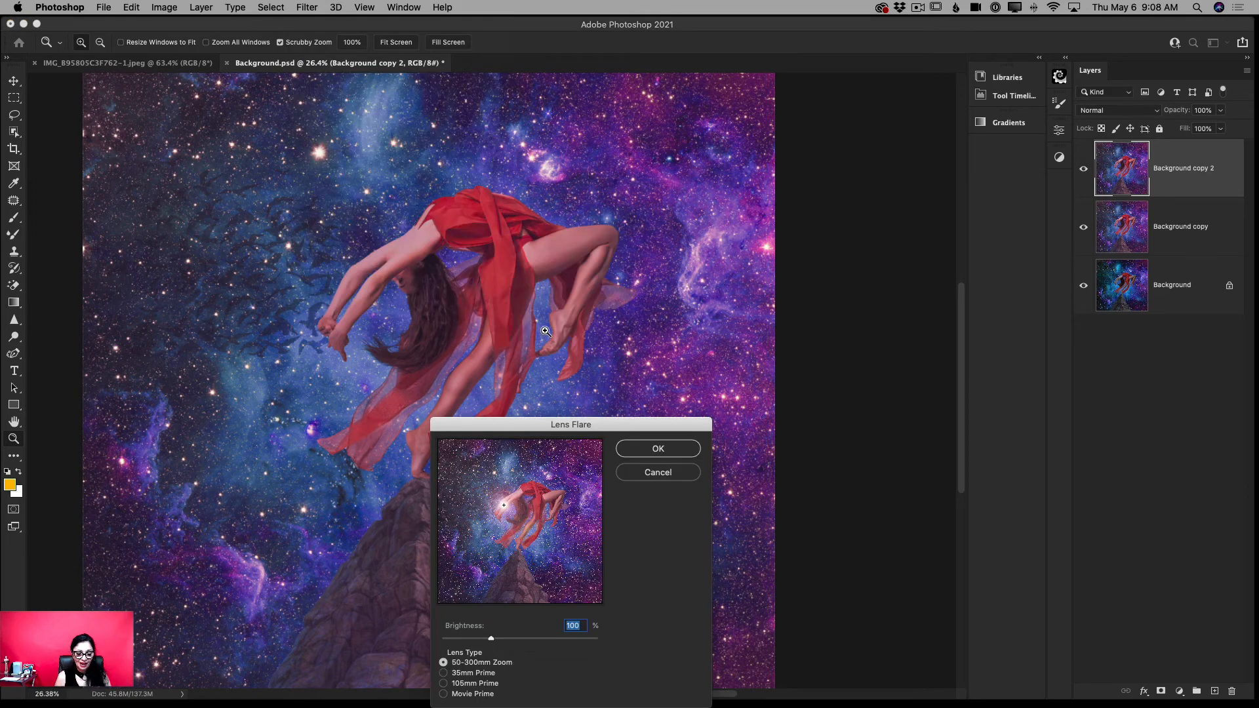
pyautogui.moveTo(626, 426); pyautogui.dragTo(609, 263)
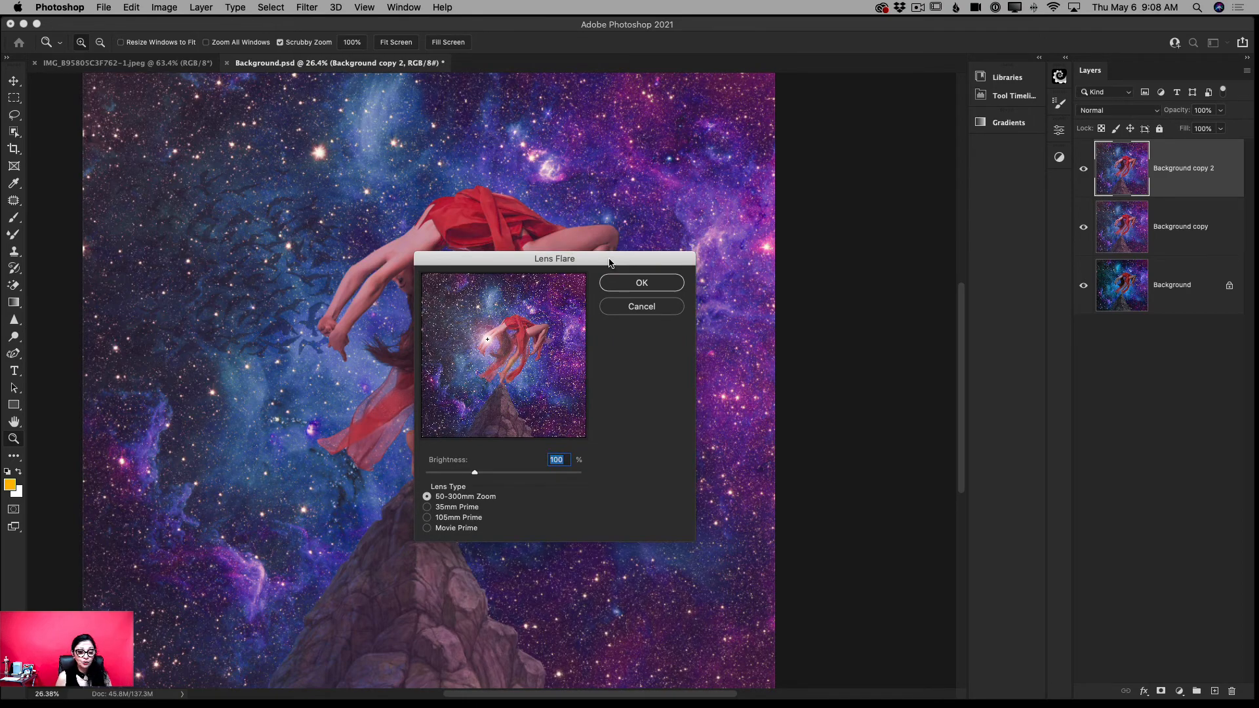
pyautogui.moveTo(604, 260); pyautogui.dragTo(691, 209)
pyautogui.click(508, 464)
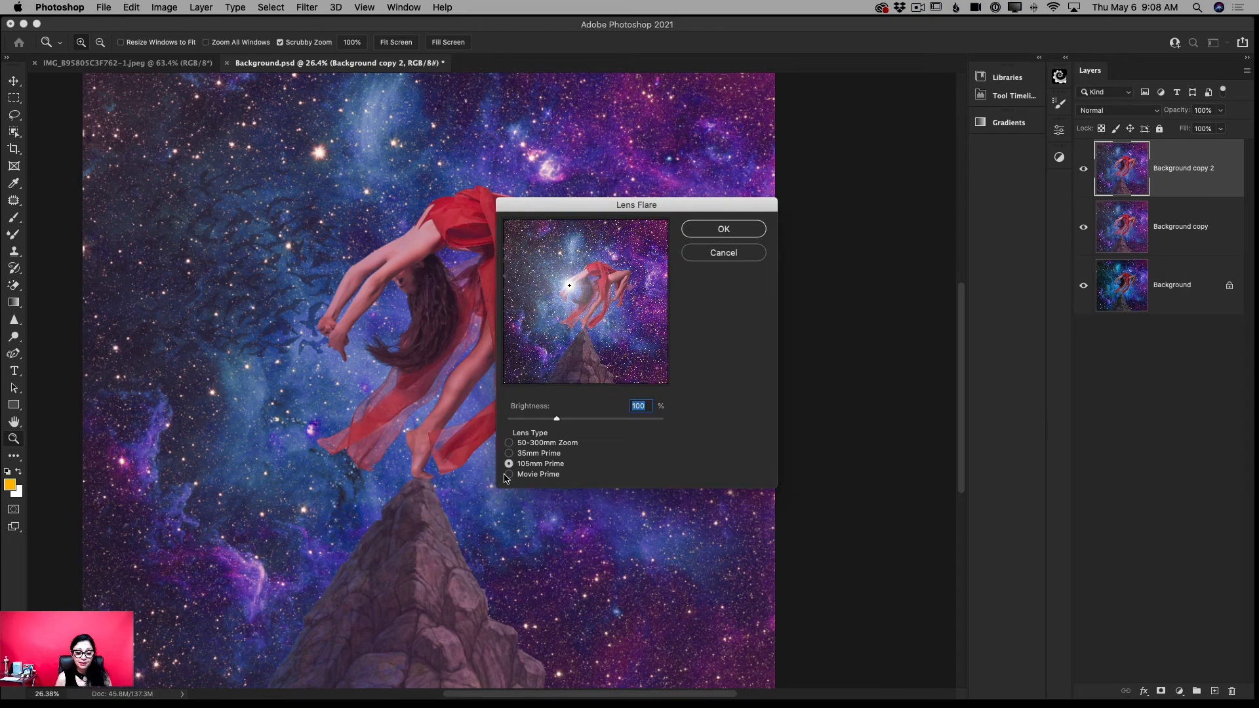
# - Place the flare at the dancer's foot on the mountain peak and apply it at 57% brightness
pyautogui.moveTo(570, 286); pyautogui.dragTo(584, 333)
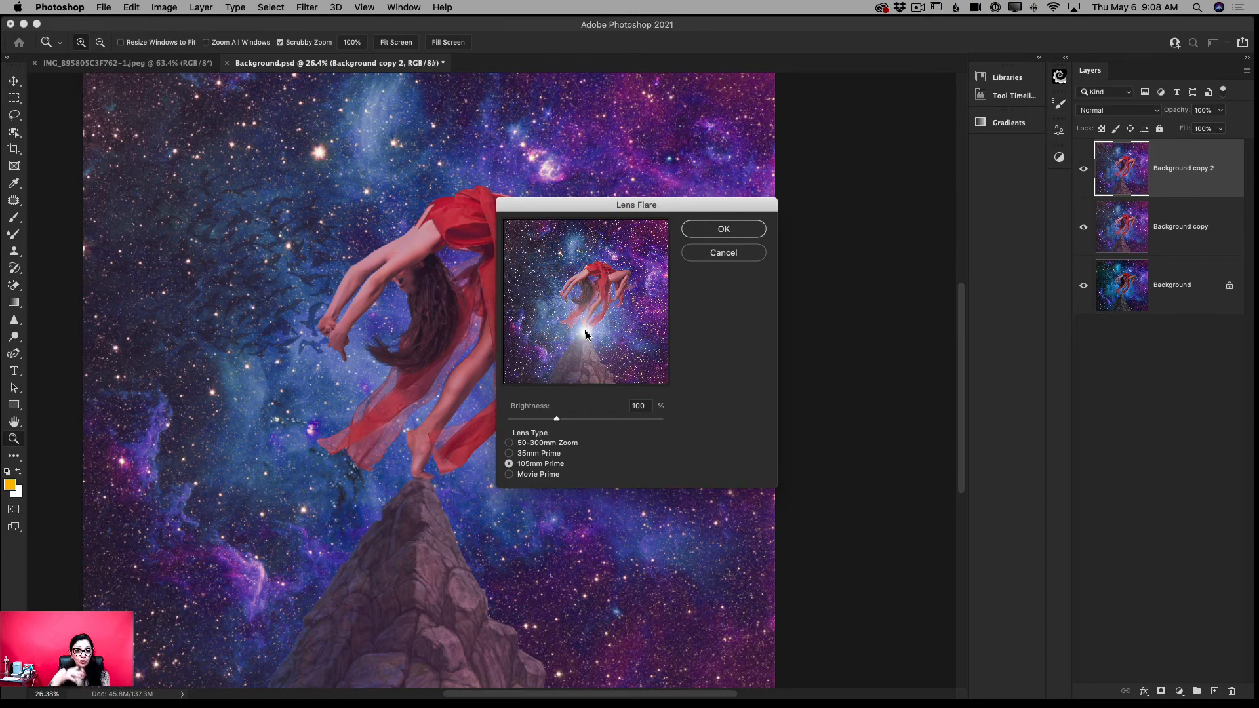
pyautogui.moveTo(557, 419)
pyautogui.mouseDown()
pyautogui.moveTo(532, 421)
pyautogui.moveTo(543, 419)
pyautogui.mouseUp()
pyautogui.click(584, 333)
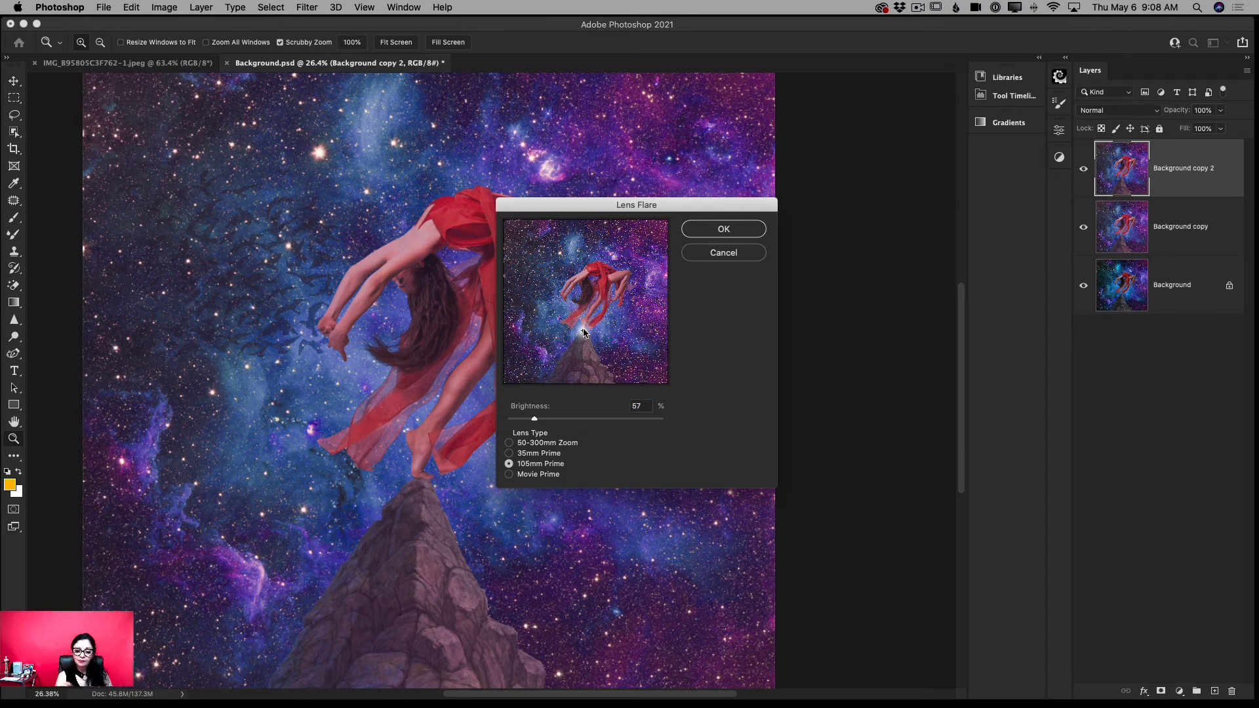
pyautogui.click(723, 229)
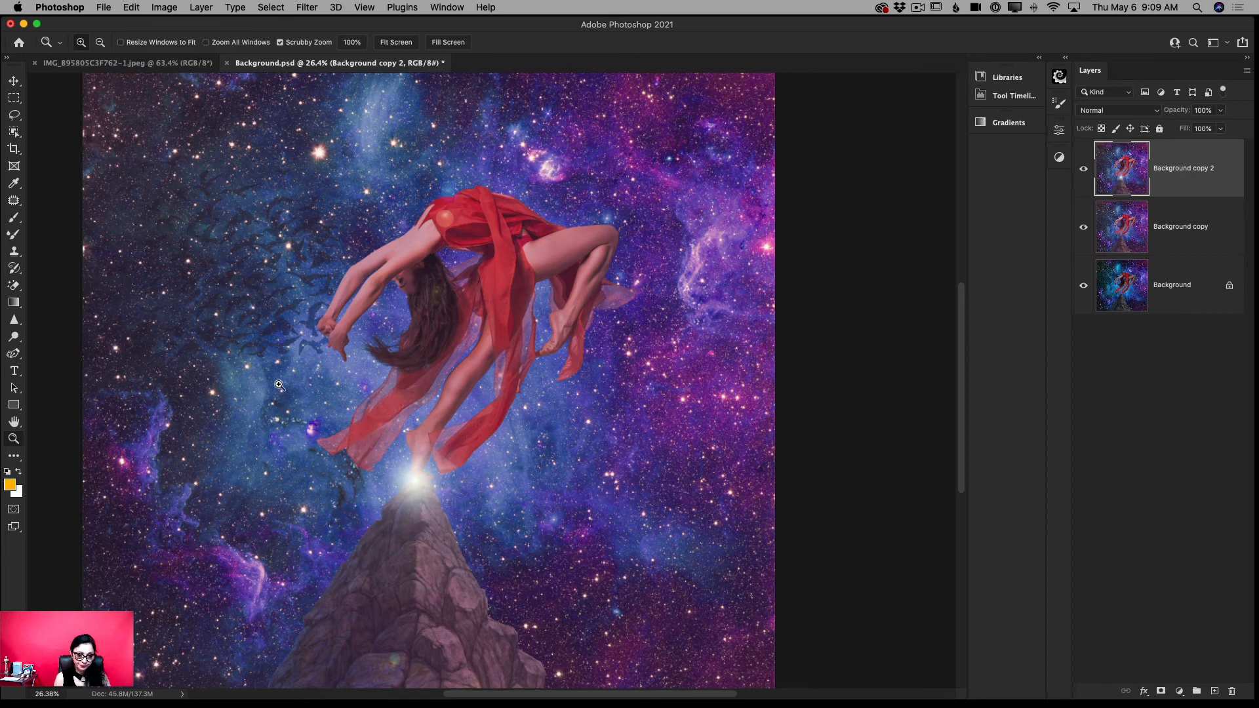
pyautogui.moveTo(591, 306); pyautogui.dragTo(576, 307)
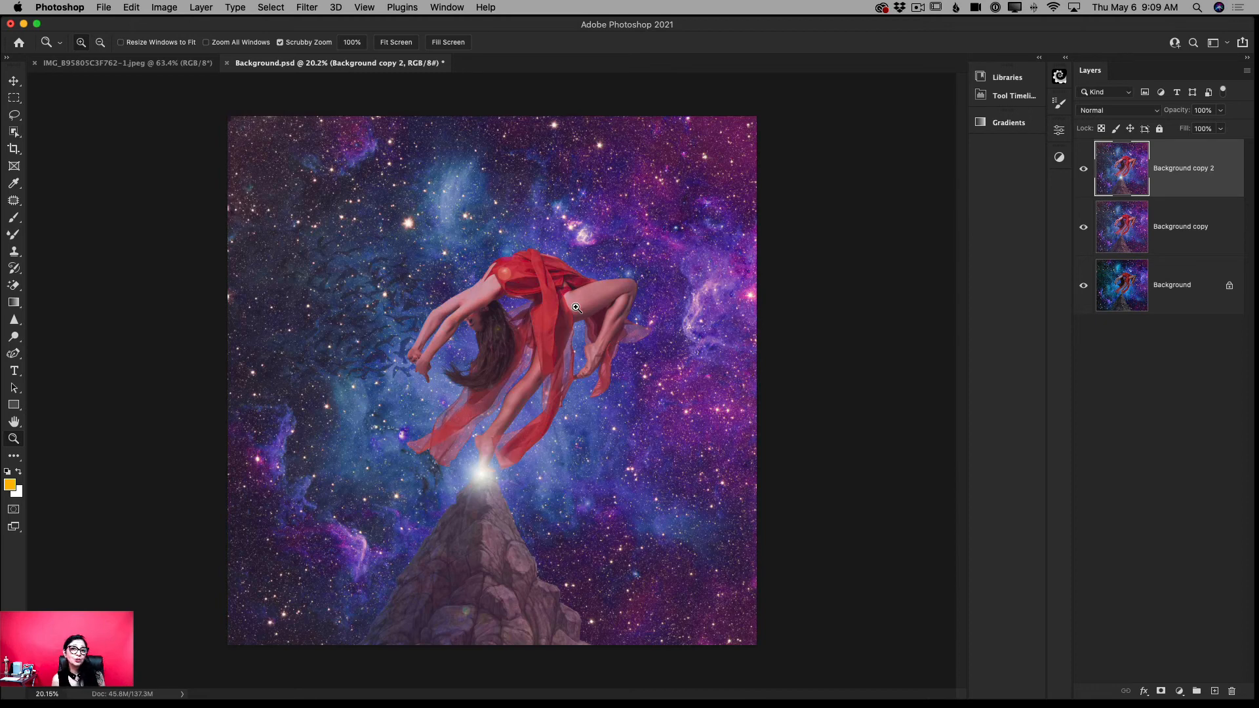
pyautogui.click(155, 68)
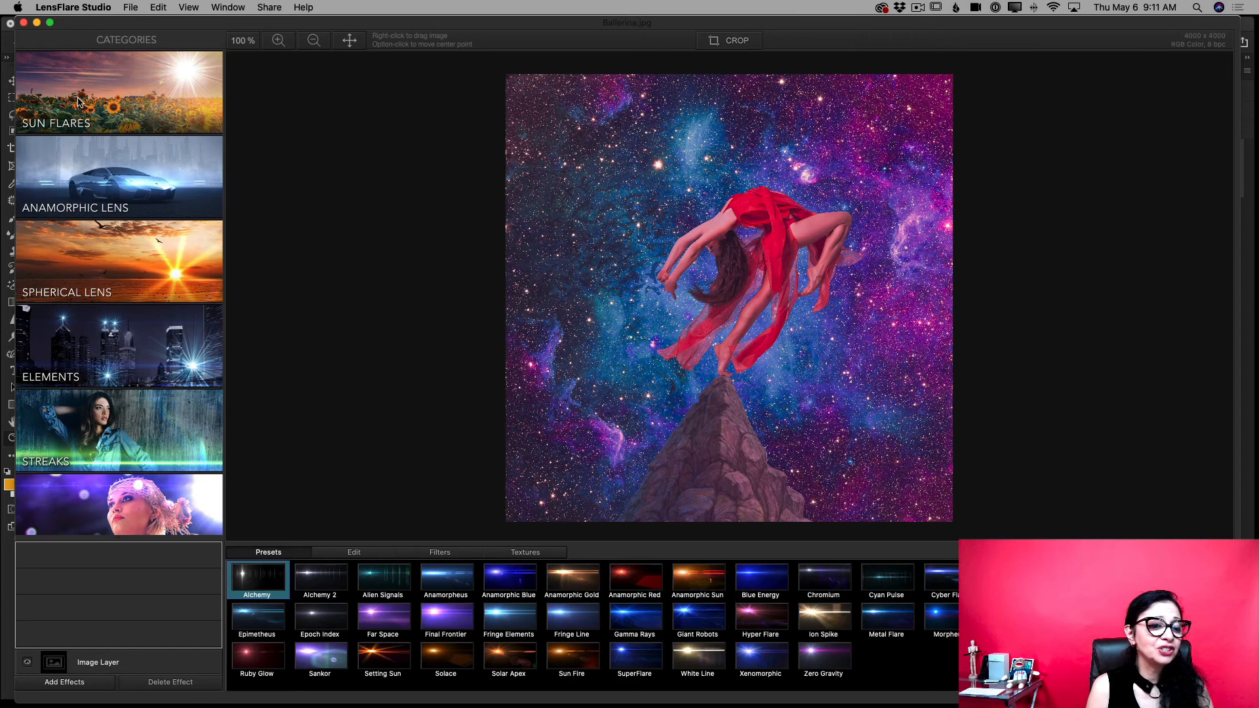
# - In LensFlare Studio, try a Glint Rays element with smaller scale and higher opacity on the mountain peak, and delete it
pyautogui.scroll(-4, 145, 320)
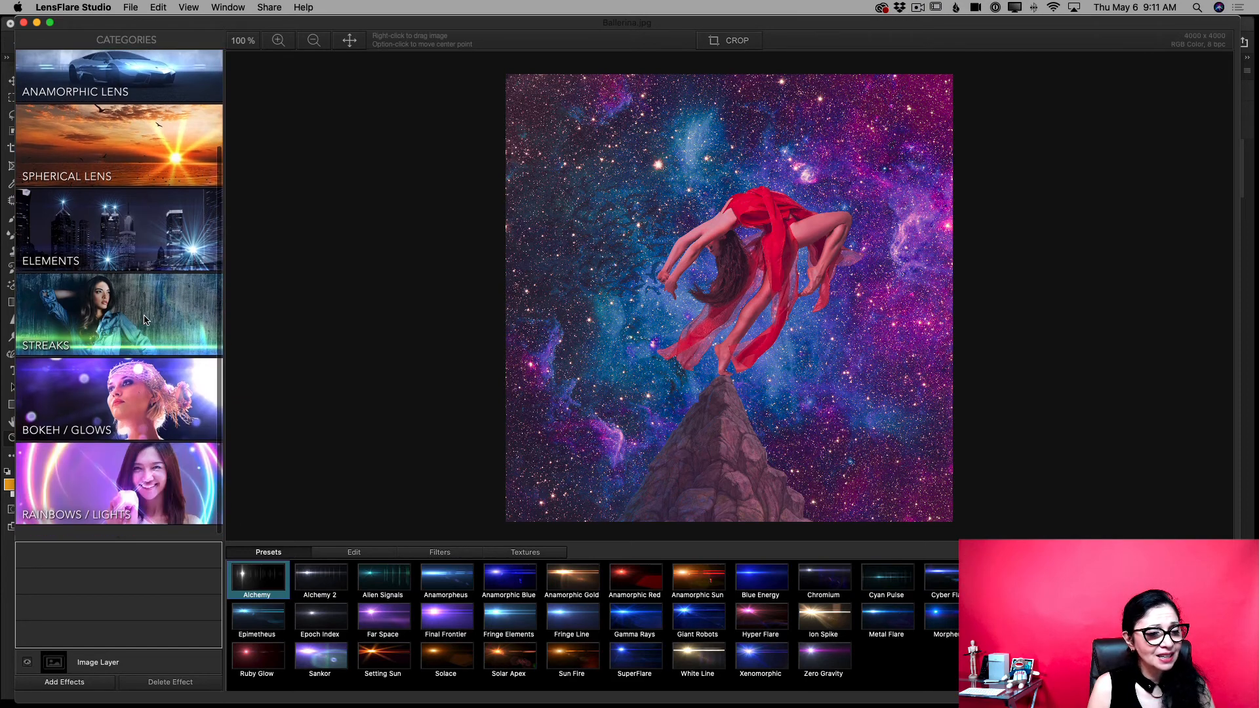
pyautogui.click(168, 263)
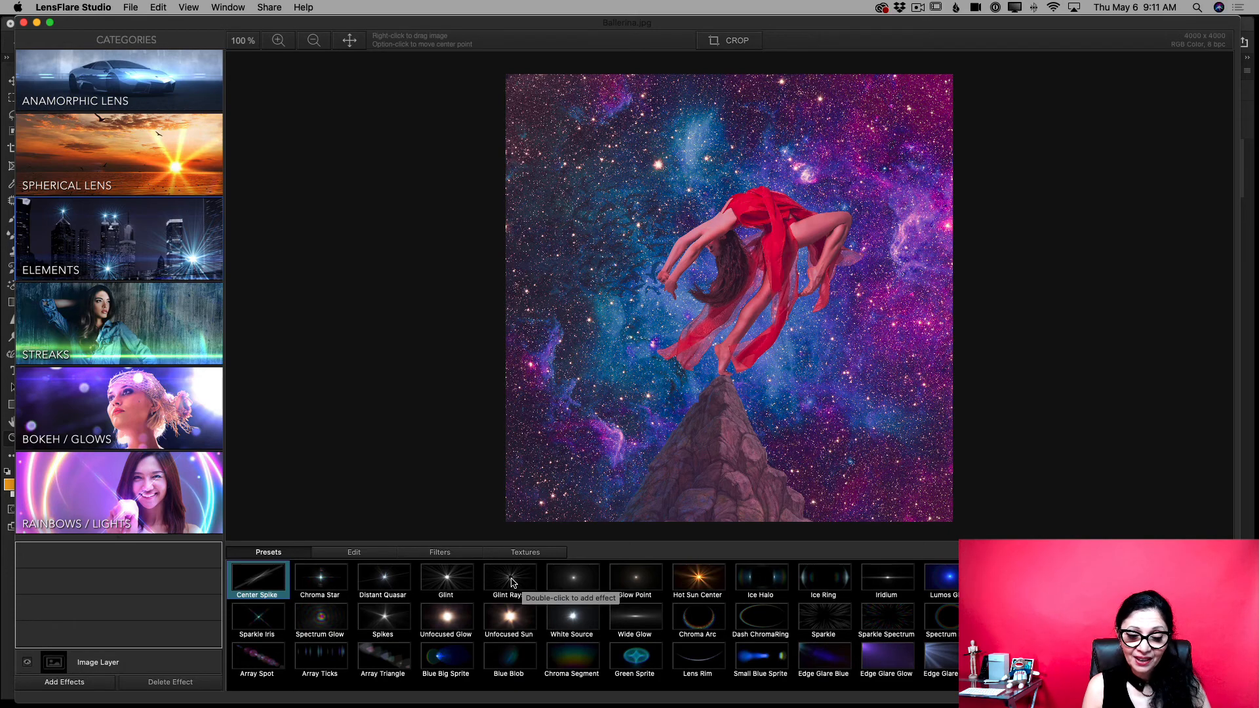
pyautogui.moveTo(511, 582); pyautogui.dragTo(727, 380)
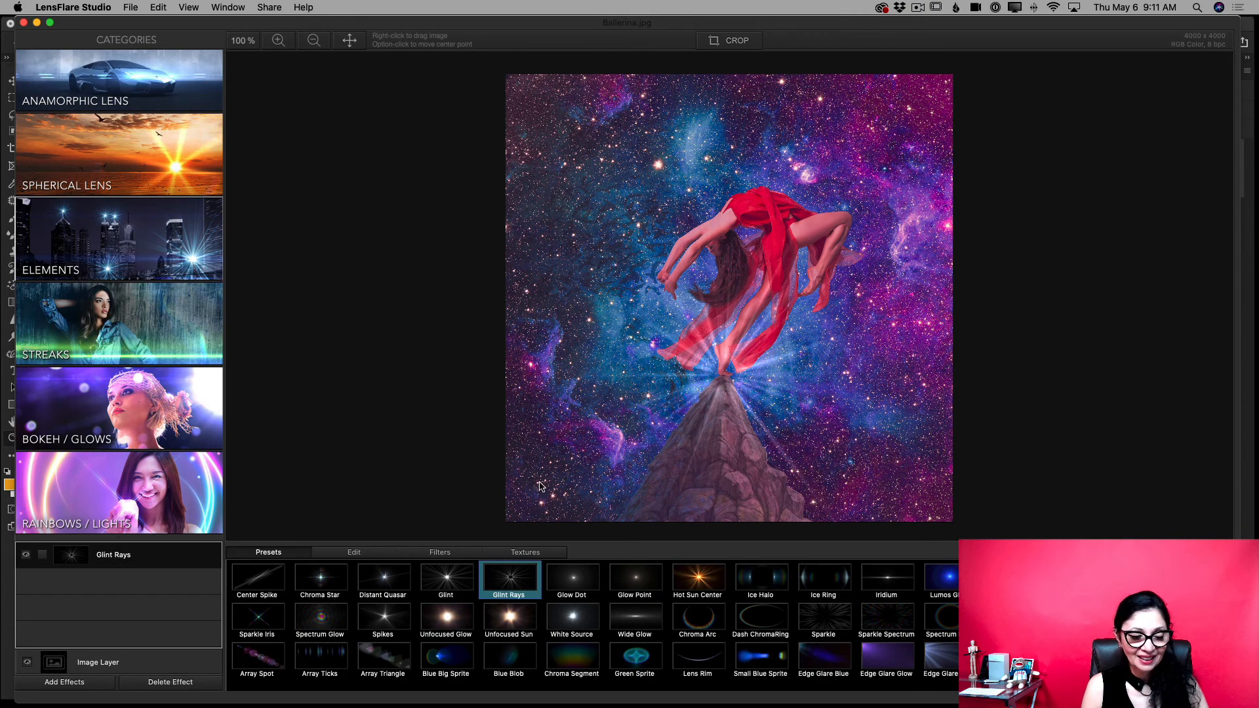
pyautogui.click(356, 555)
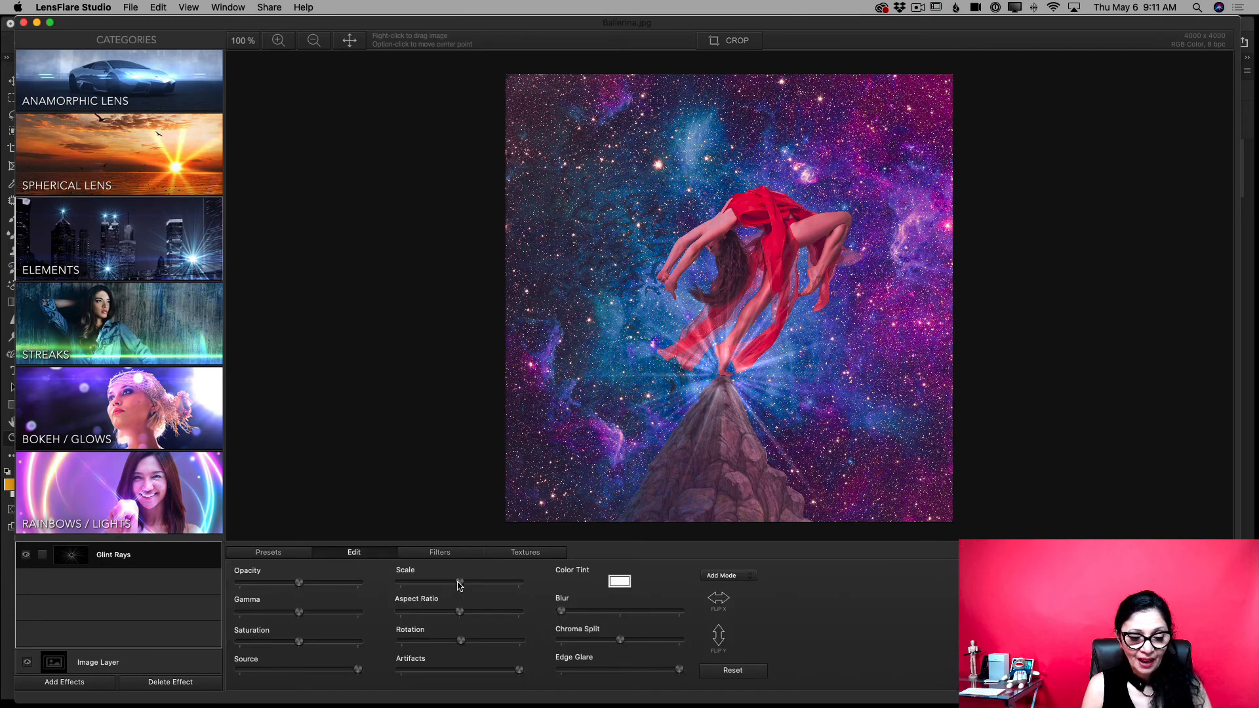
pyautogui.moveTo(460, 583)
pyautogui.mouseDown()
pyautogui.moveTo(388, 586)
pyautogui.moveTo(436, 584)
pyautogui.mouseUp()
pyautogui.moveTo(303, 582); pyautogui.dragTo(332, 584)
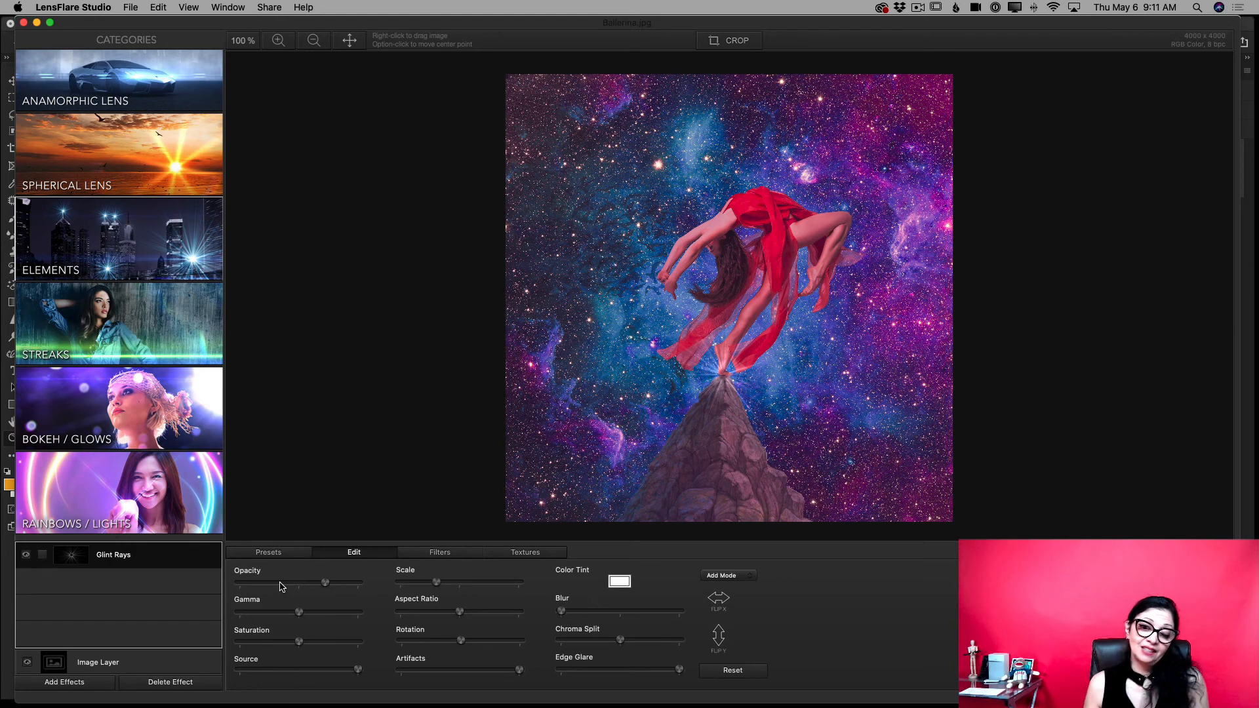
pyautogui.click(162, 684)
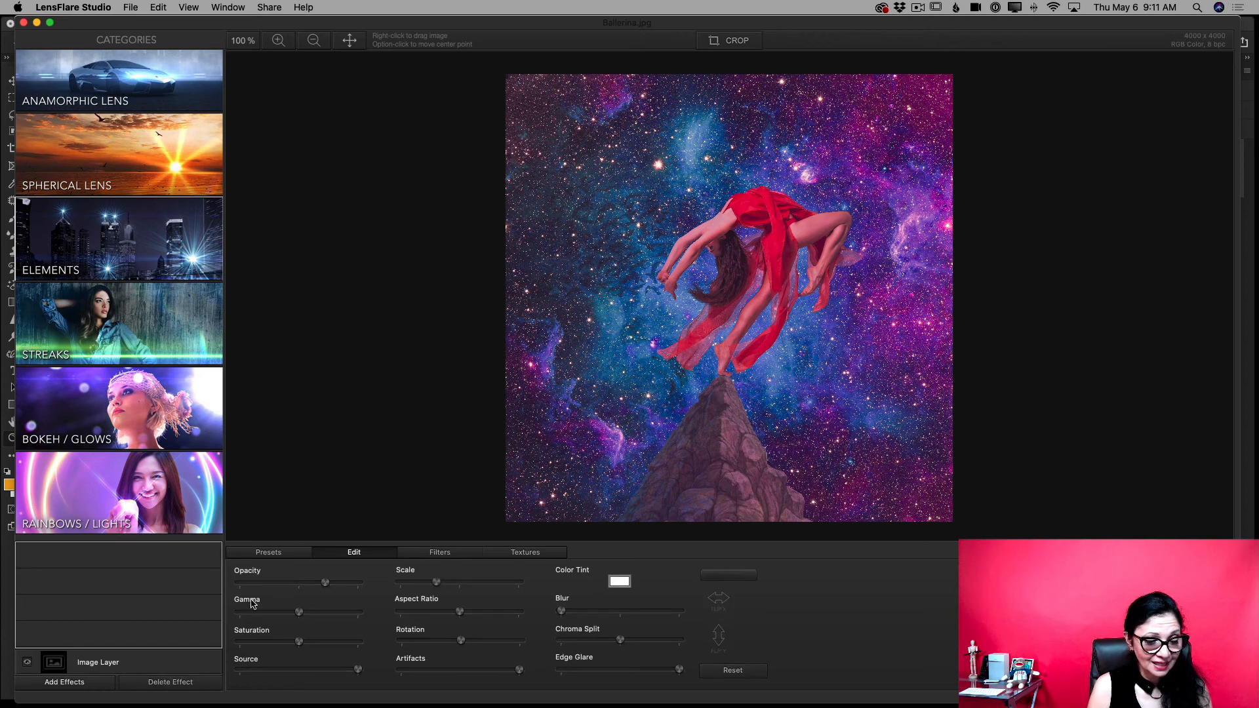
# - Browse the flare presets in the Sun Flares, Anamorphic Lens and Spherical Lens categories
pyautogui.click(268, 553)
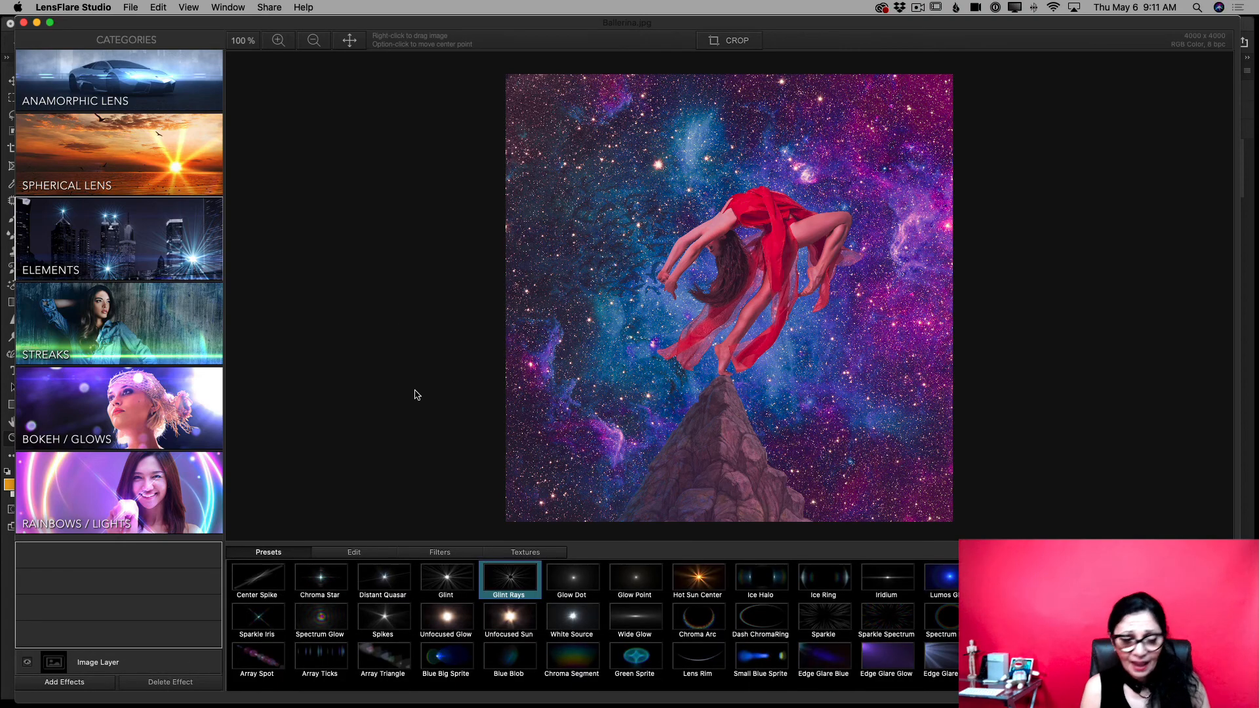
pyautogui.scroll(3, 159, 97)
pyautogui.click(158, 97)
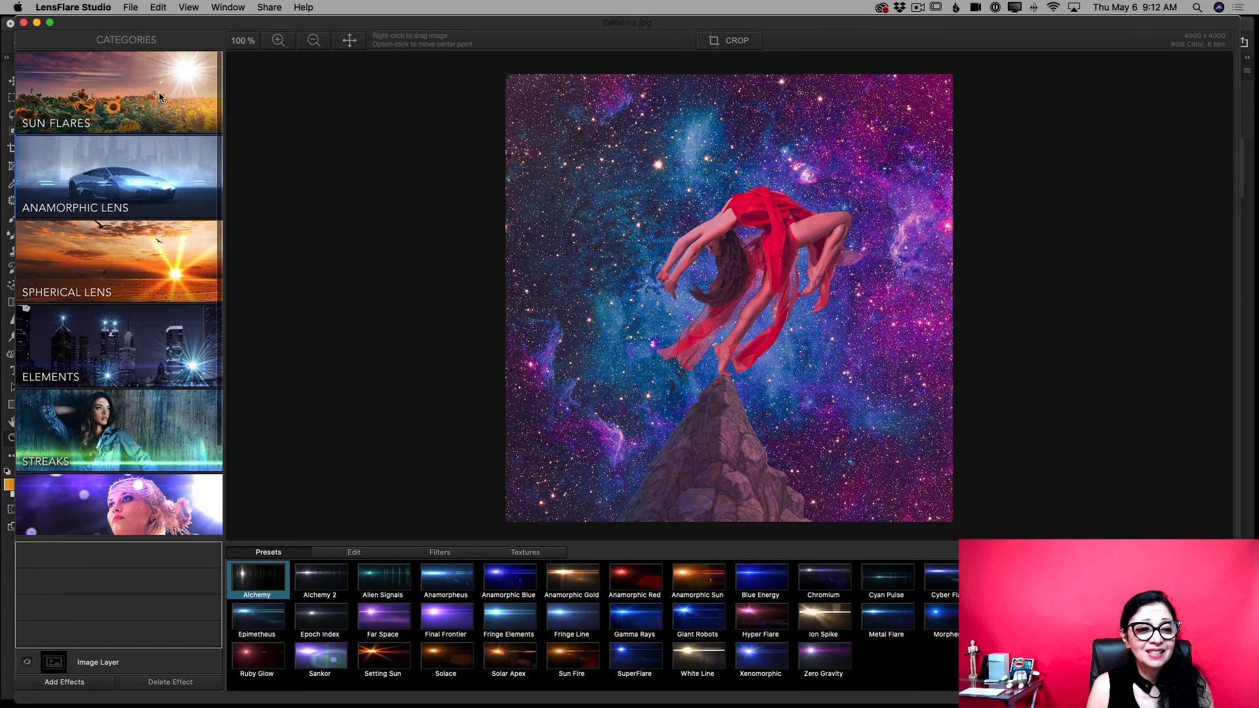
pyautogui.click(159, 96)
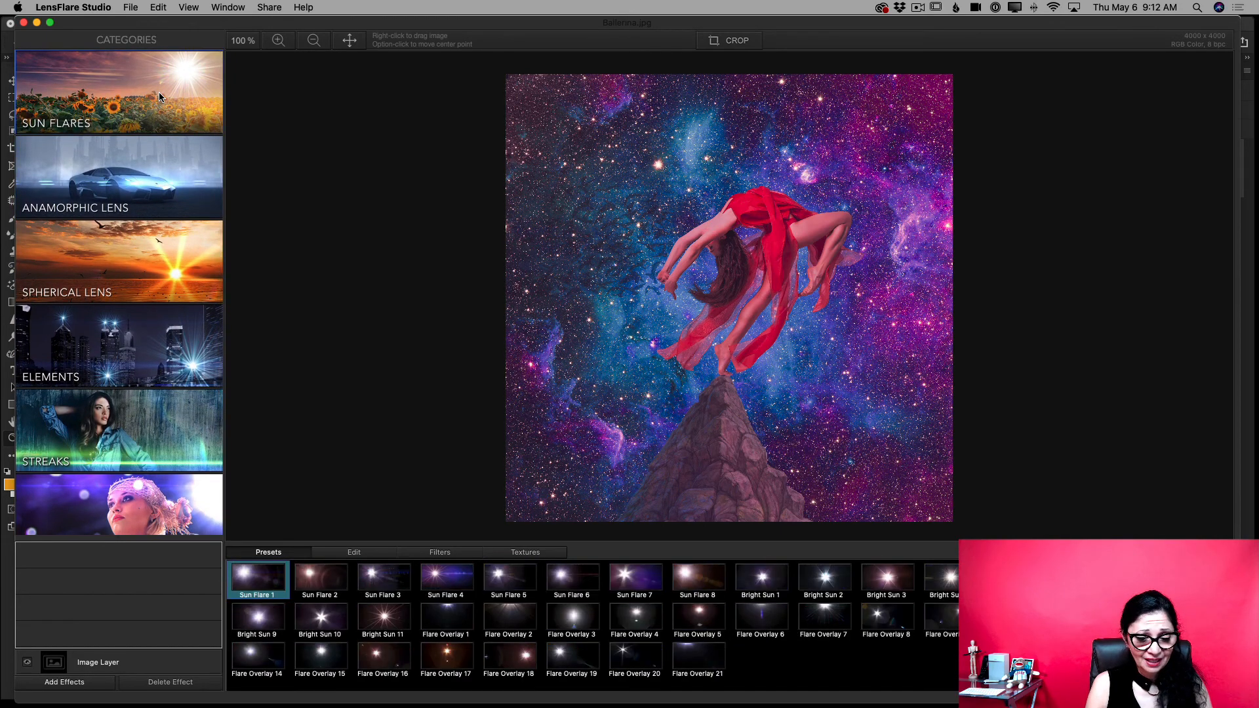
pyautogui.click(151, 160)
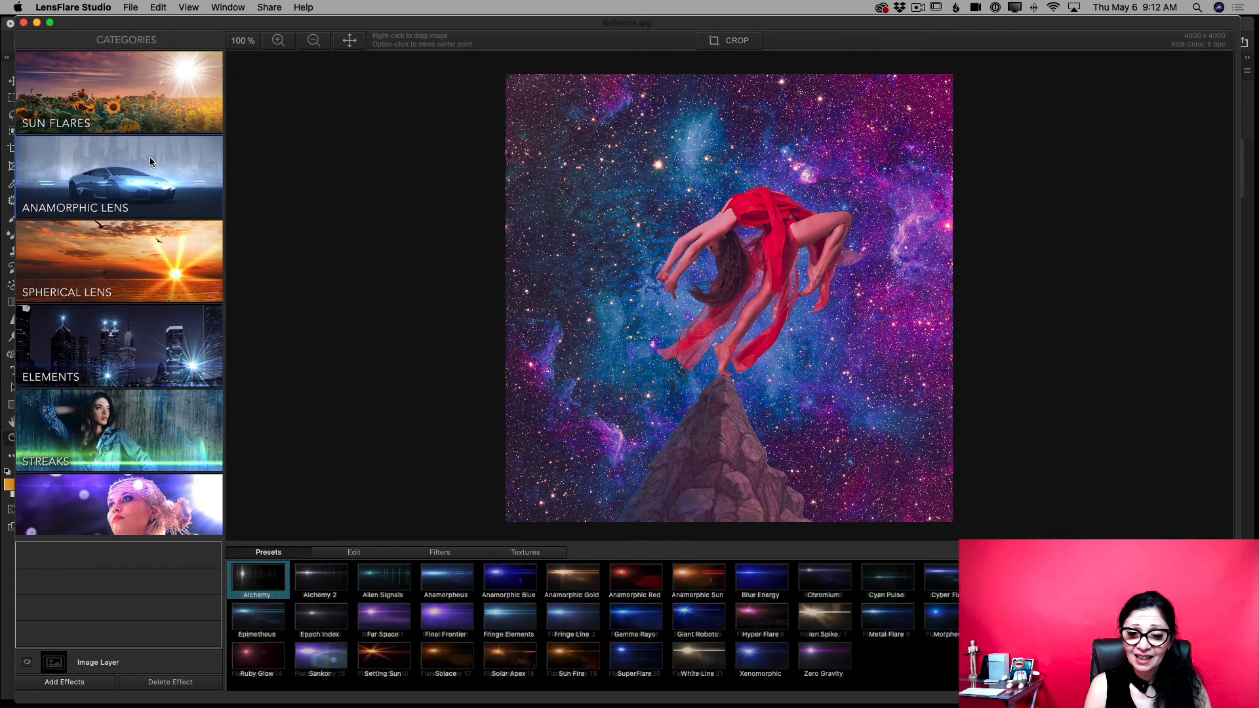
pyautogui.click(120, 248)
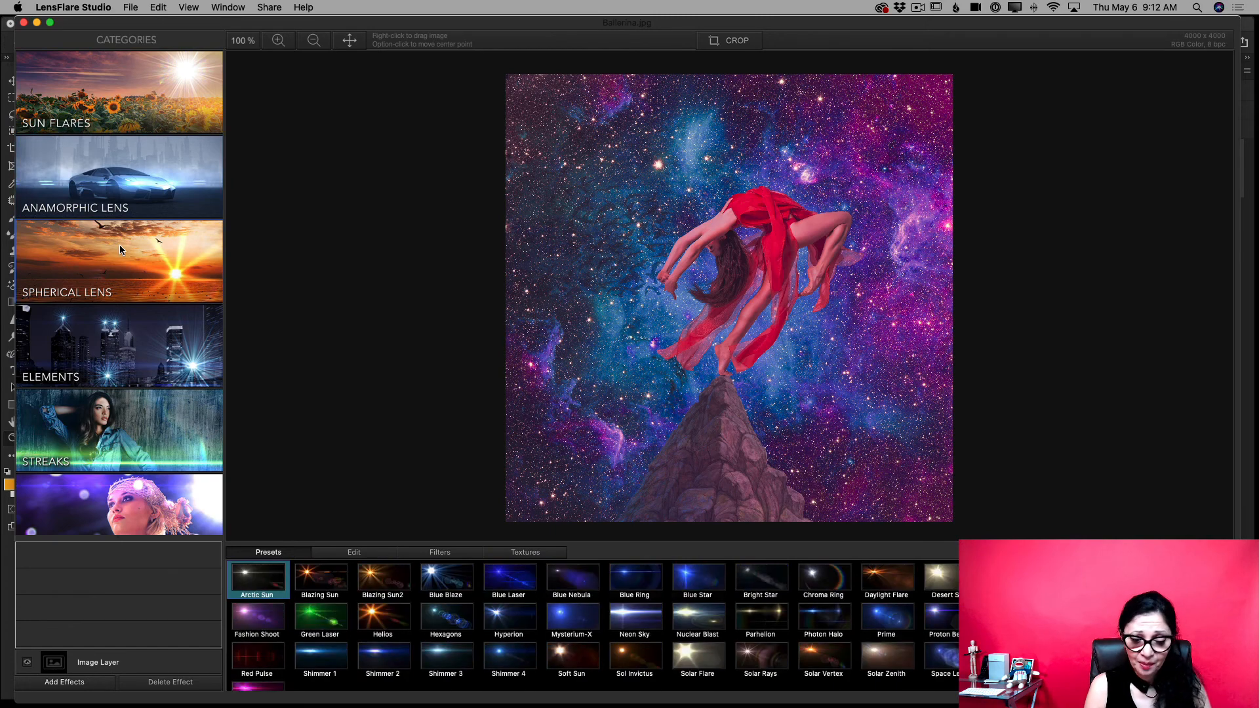
# - Add the Glint preset from Elements at the dancer's foot on the mountain peak and reduce its scale
pyautogui.click(131, 343)
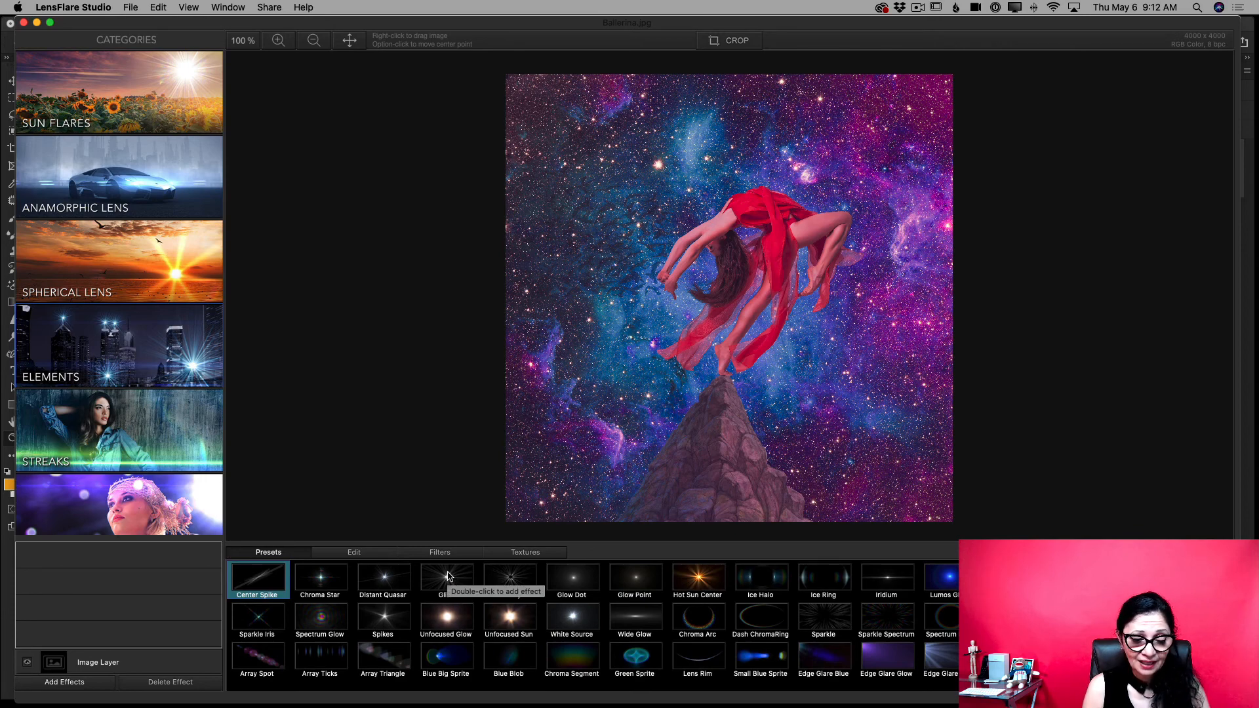
pyautogui.moveTo(447, 576); pyautogui.dragTo(724, 377)
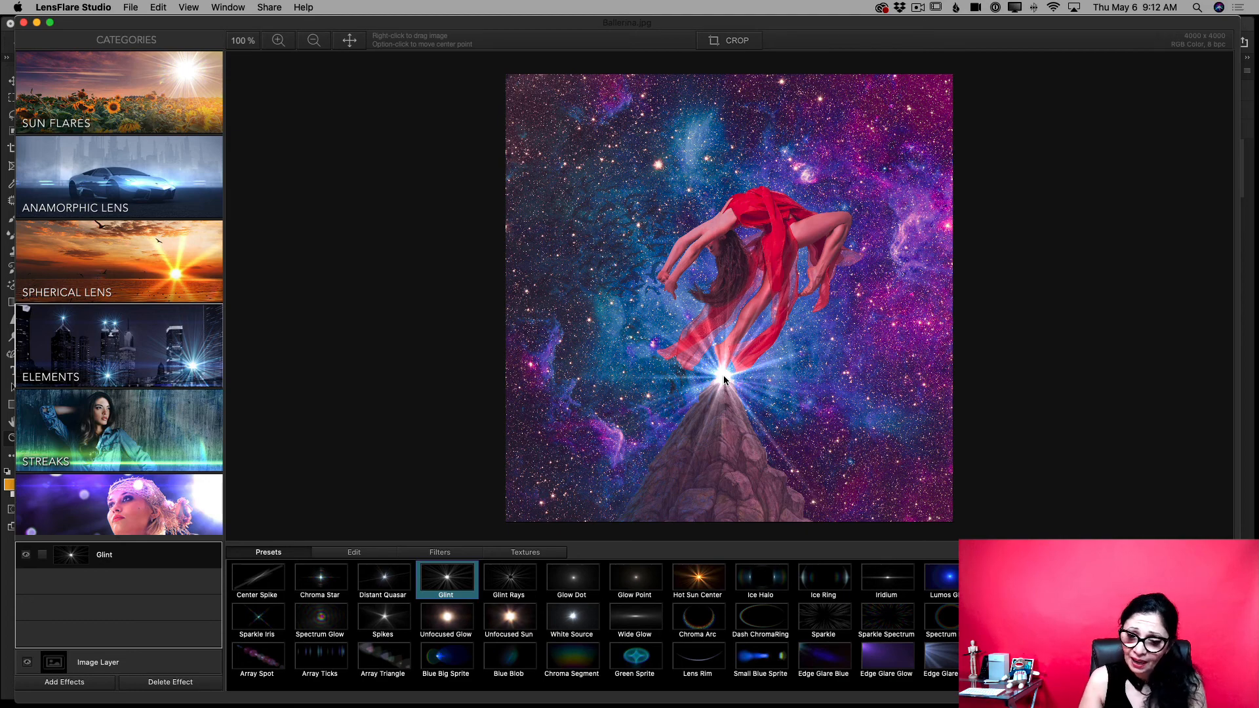
pyautogui.click(373, 552)
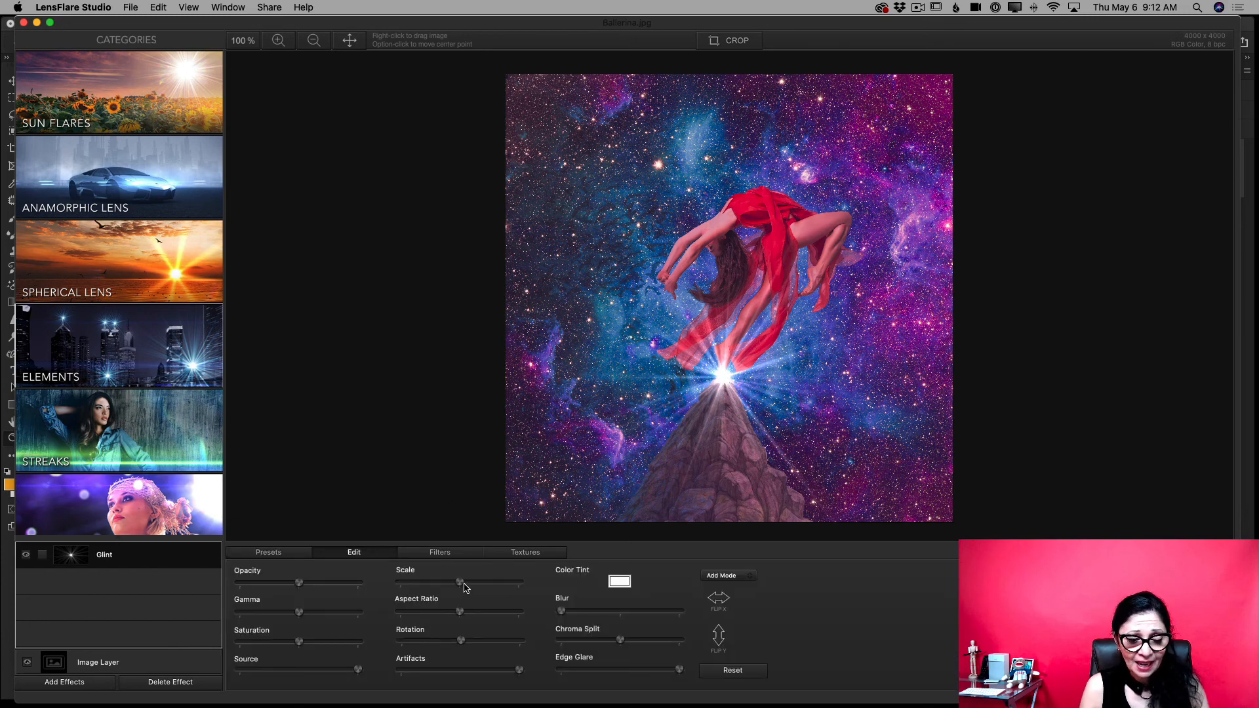
pyautogui.moveTo(464, 587); pyautogui.dragTo(436, 584)
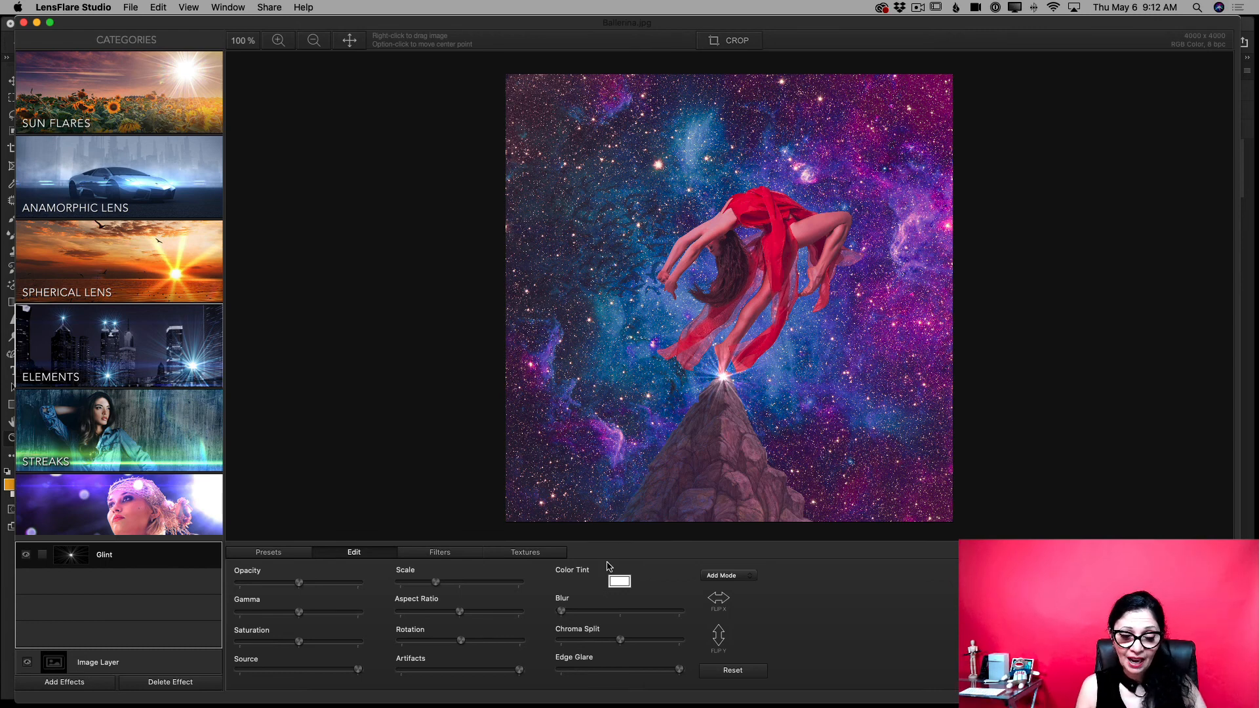
# - Sample a tint colour for the Glint from the galaxy image and change it to a light pink-magenta
pyautogui.click(617, 582)
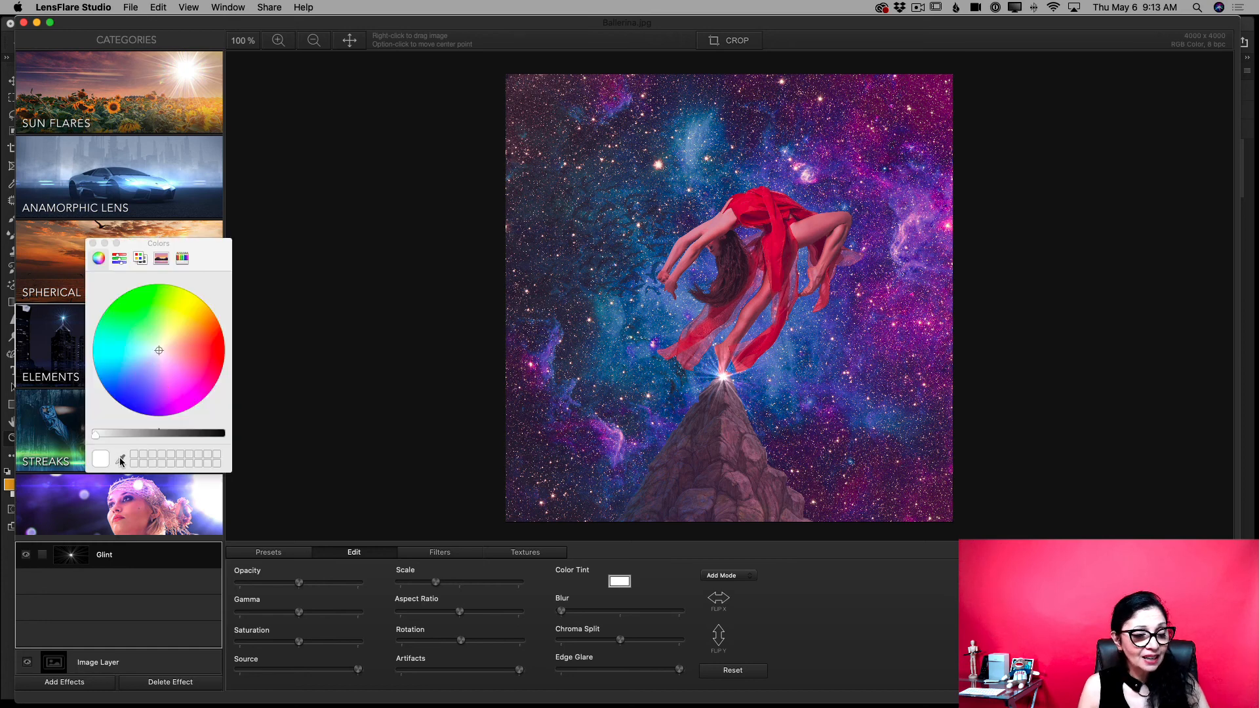
pyautogui.click(120, 461)
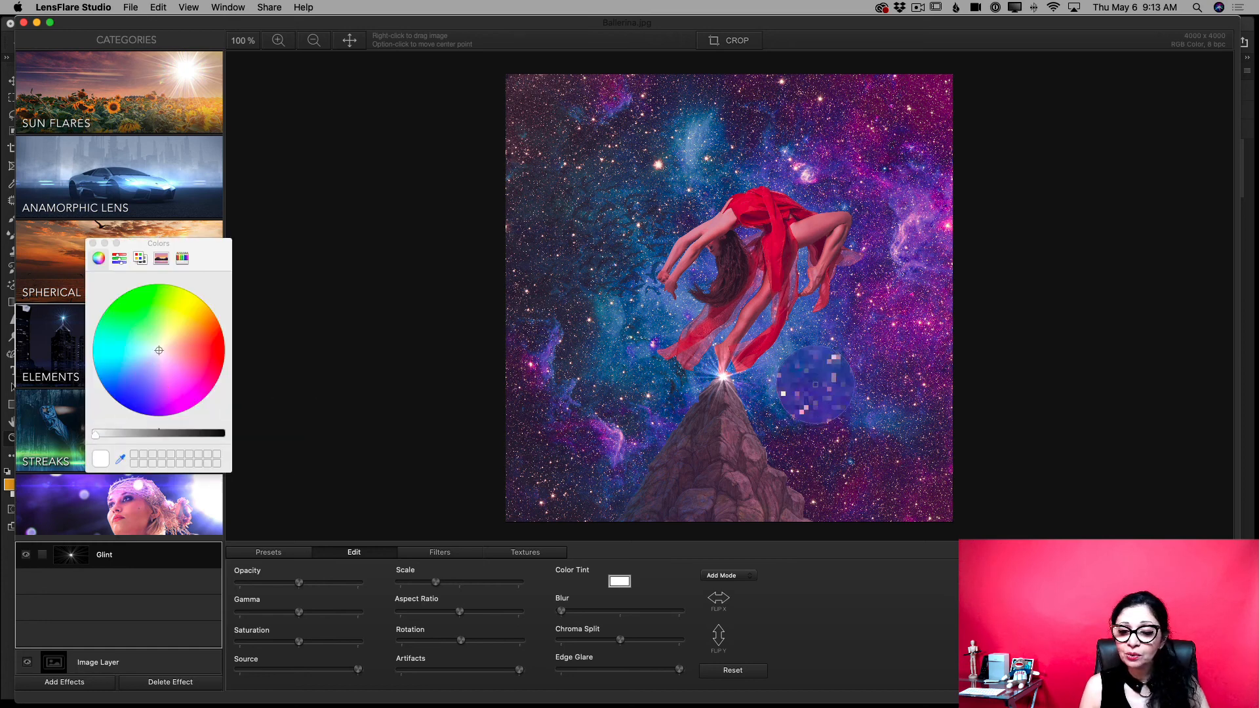
pyautogui.click(895, 344)
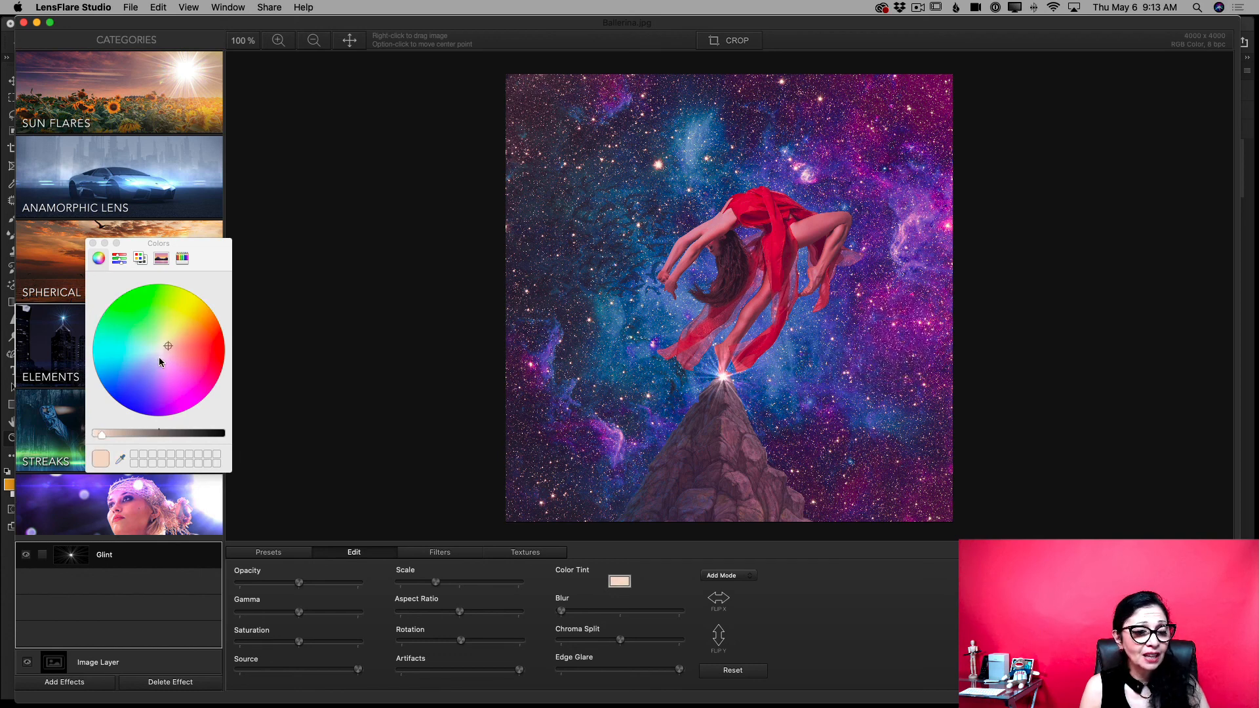
pyautogui.moveTo(144, 359); pyautogui.dragTo(173, 375)
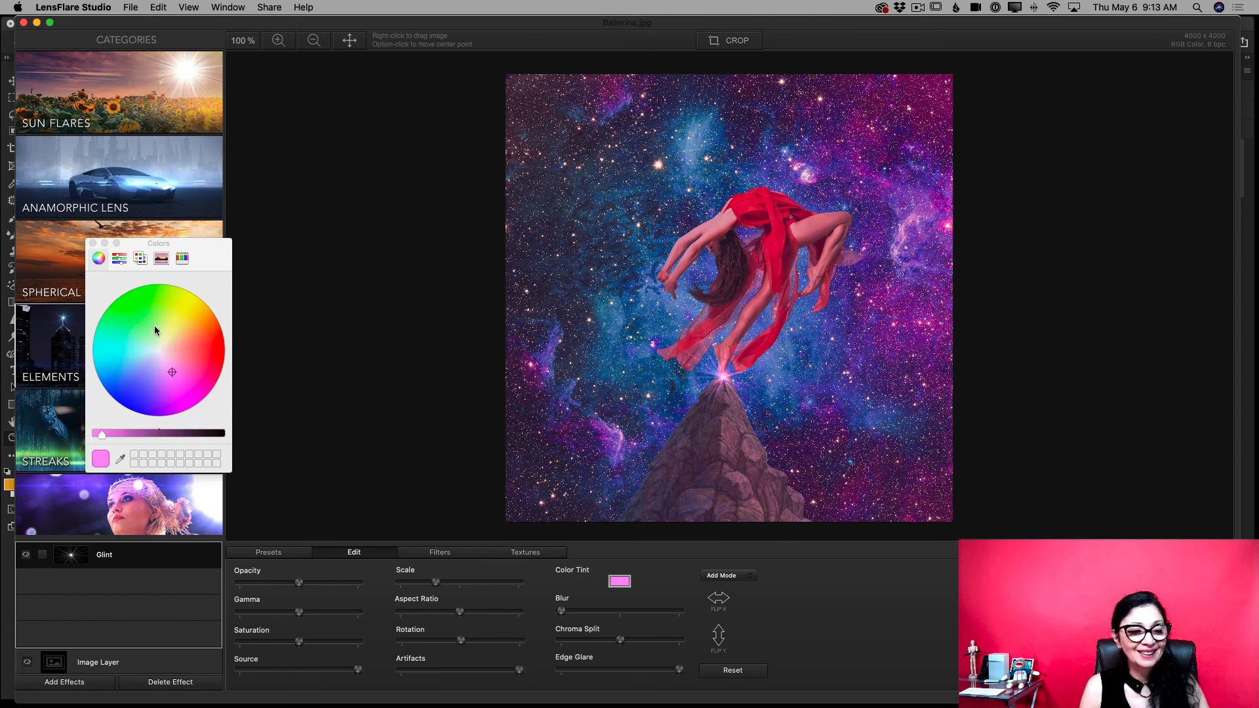
pyautogui.click(92, 243)
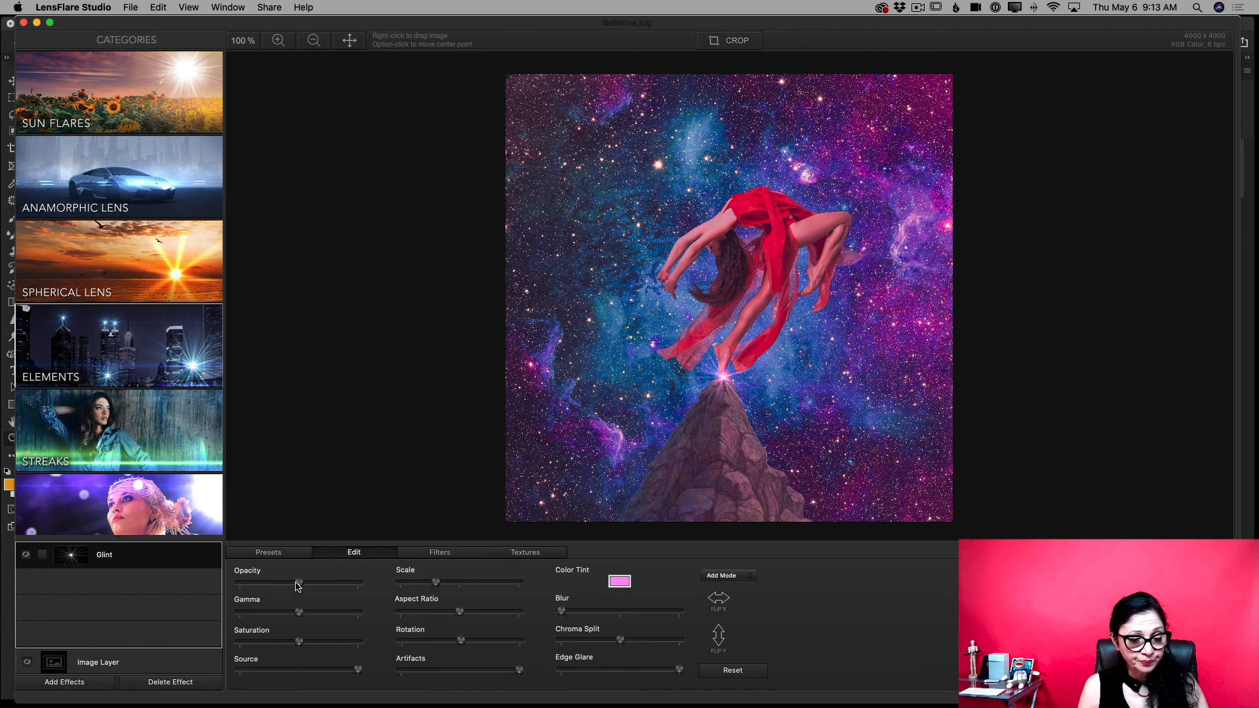
# - Raise the opacity of the Glint effect slightly
pyautogui.moveTo(300, 583)
pyautogui.mouseDown()
pyautogui.moveTo(335, 590)
pyautogui.moveTo(294, 589)
pyautogui.moveTo(310, 590)
pyautogui.mouseUp()
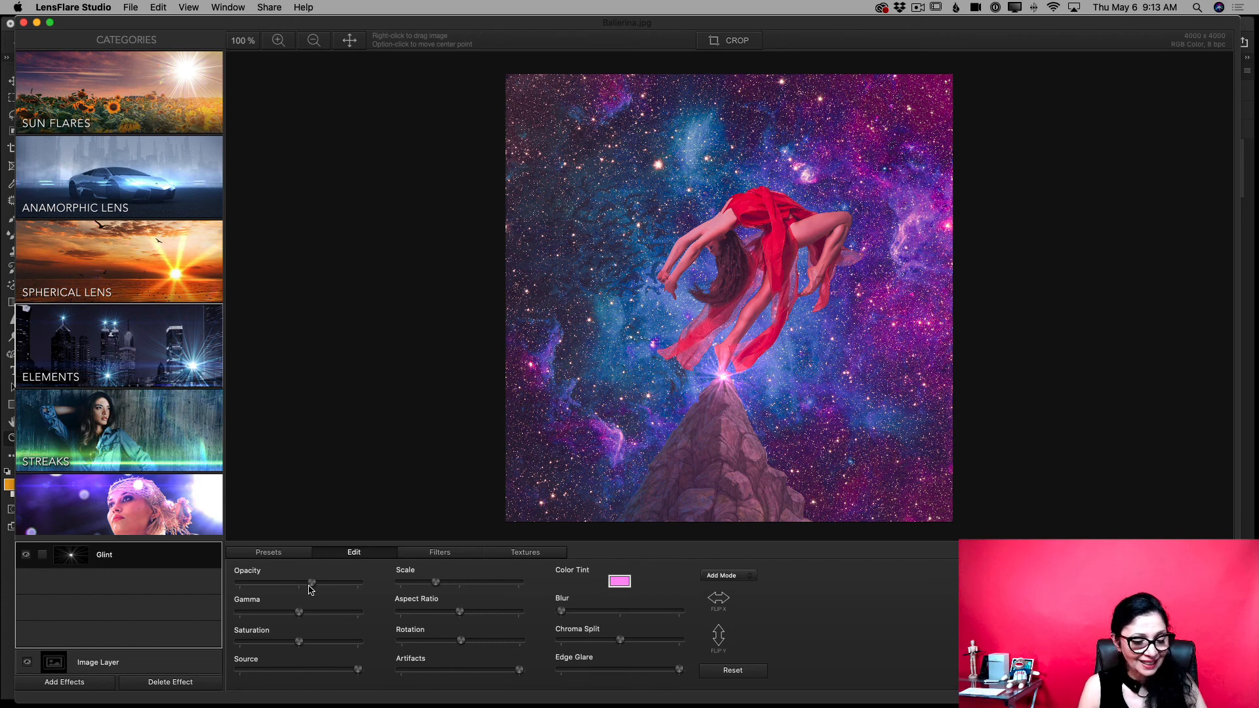
pyautogui.moveTo(303, 648)
pyautogui.mouseDown()
pyautogui.moveTo(336, 650)
pyautogui.moveTo(304, 649)
pyautogui.mouseUp()
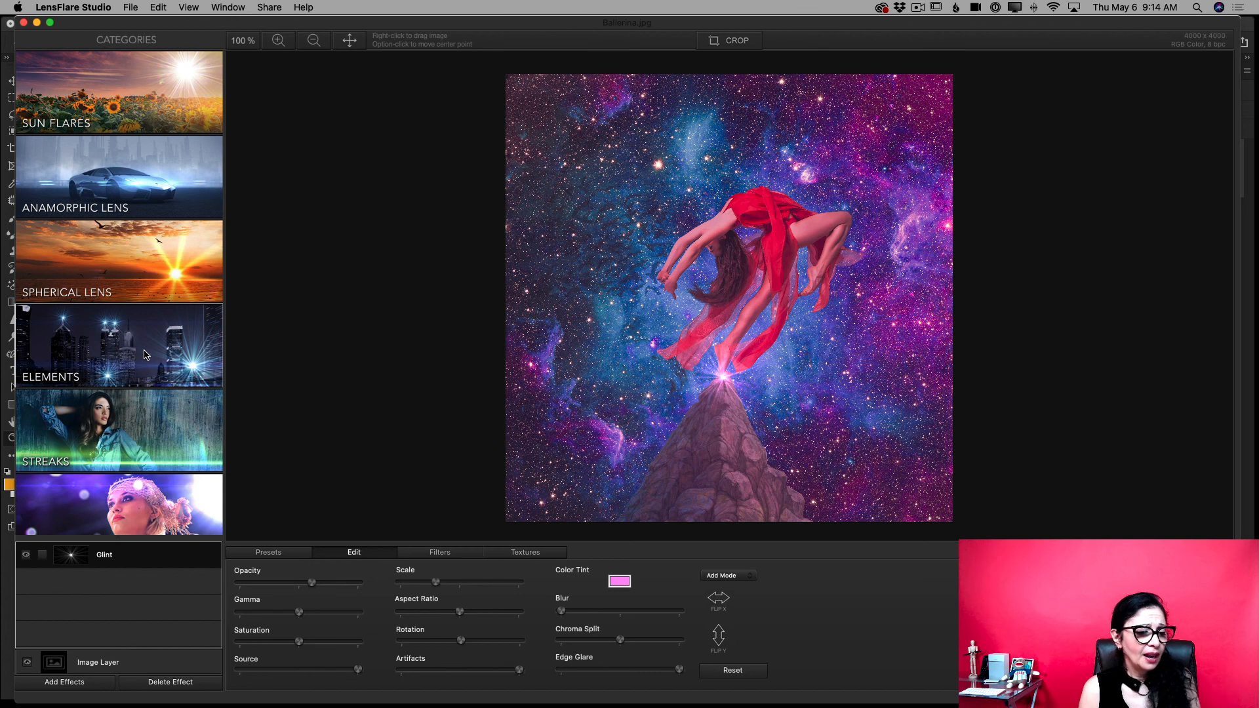
pyautogui.scroll(-3, 144, 355)
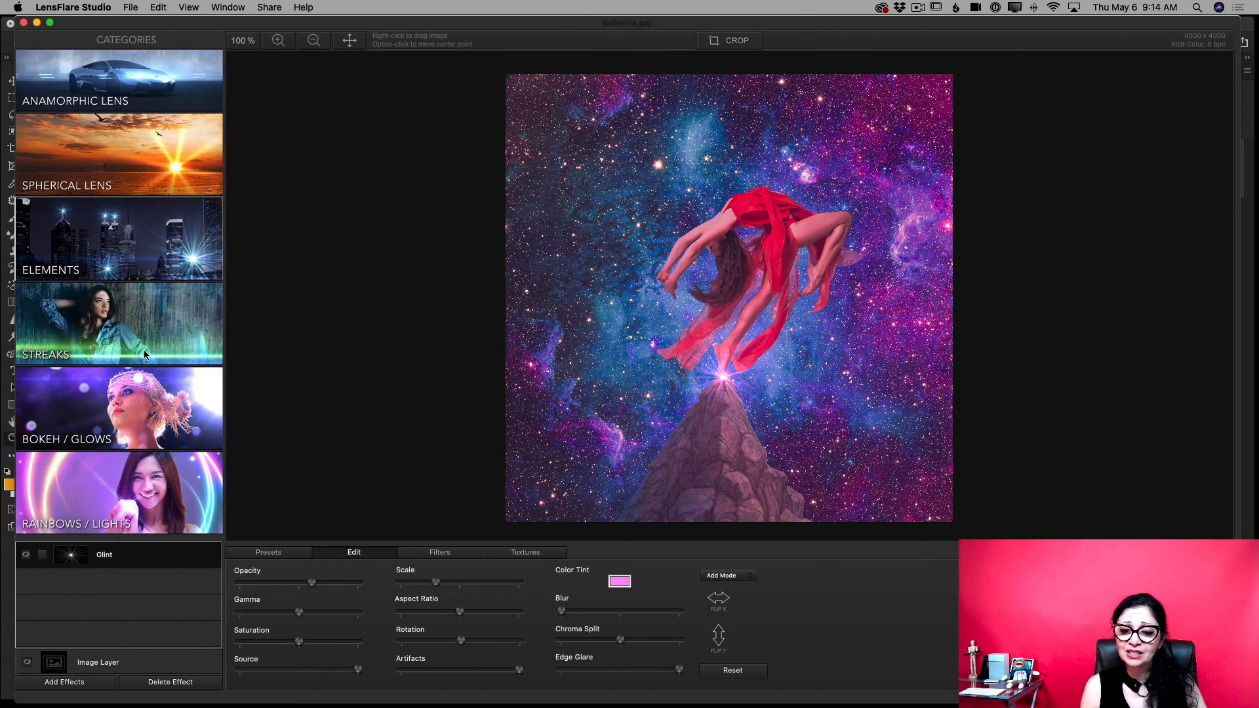